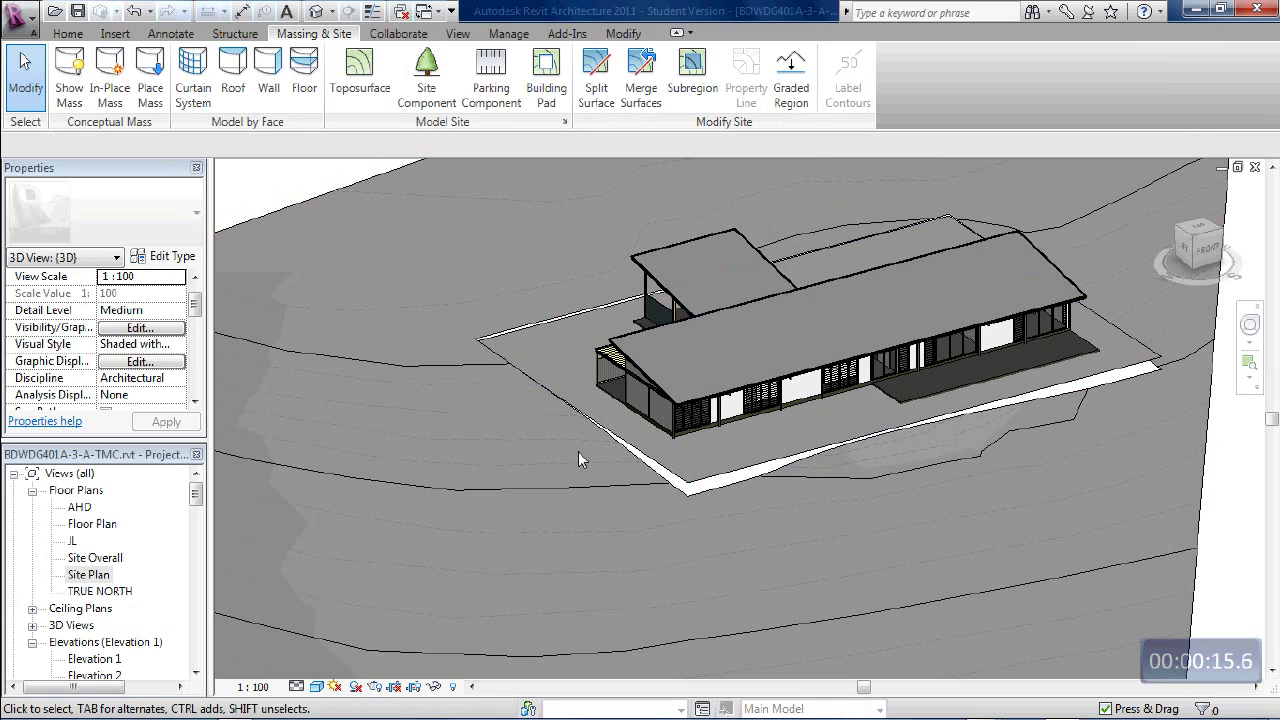
- Open the Site Plan floor plan from the Project Browser
double_click(88, 576)
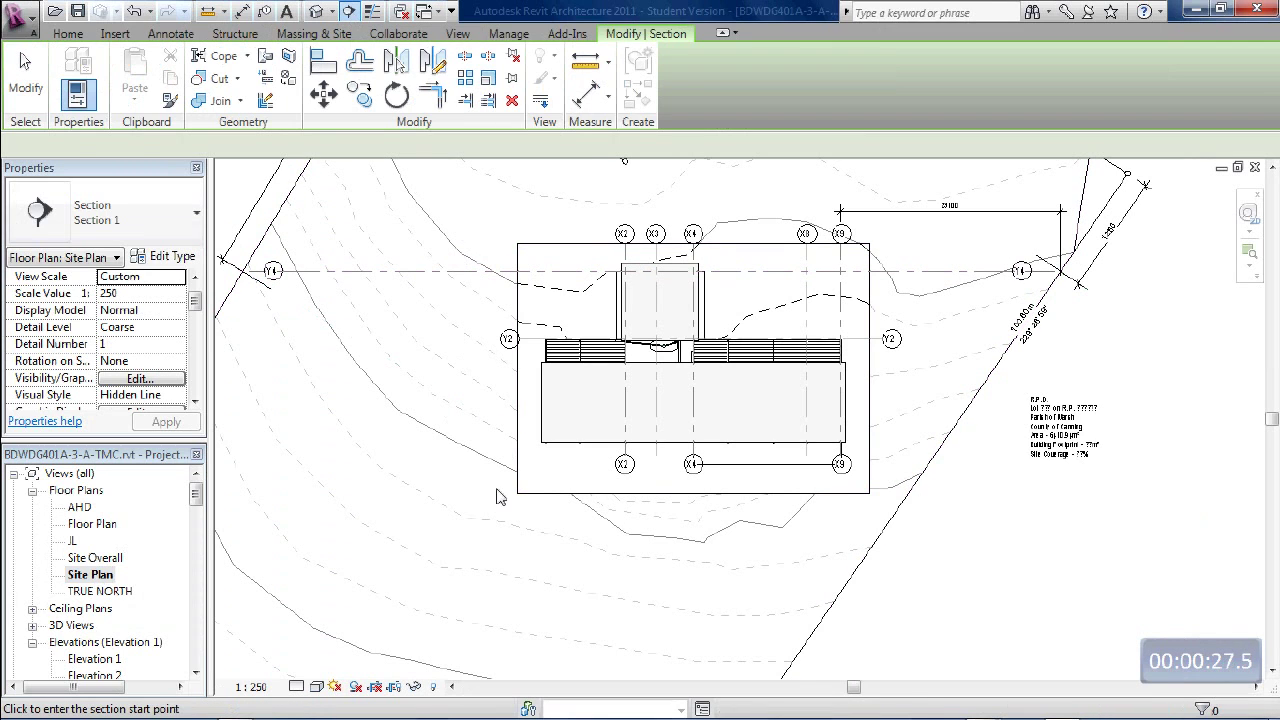
- Place Section 1 horizontally below the building and narrow its view depth to a thin strip
click(434, 487)
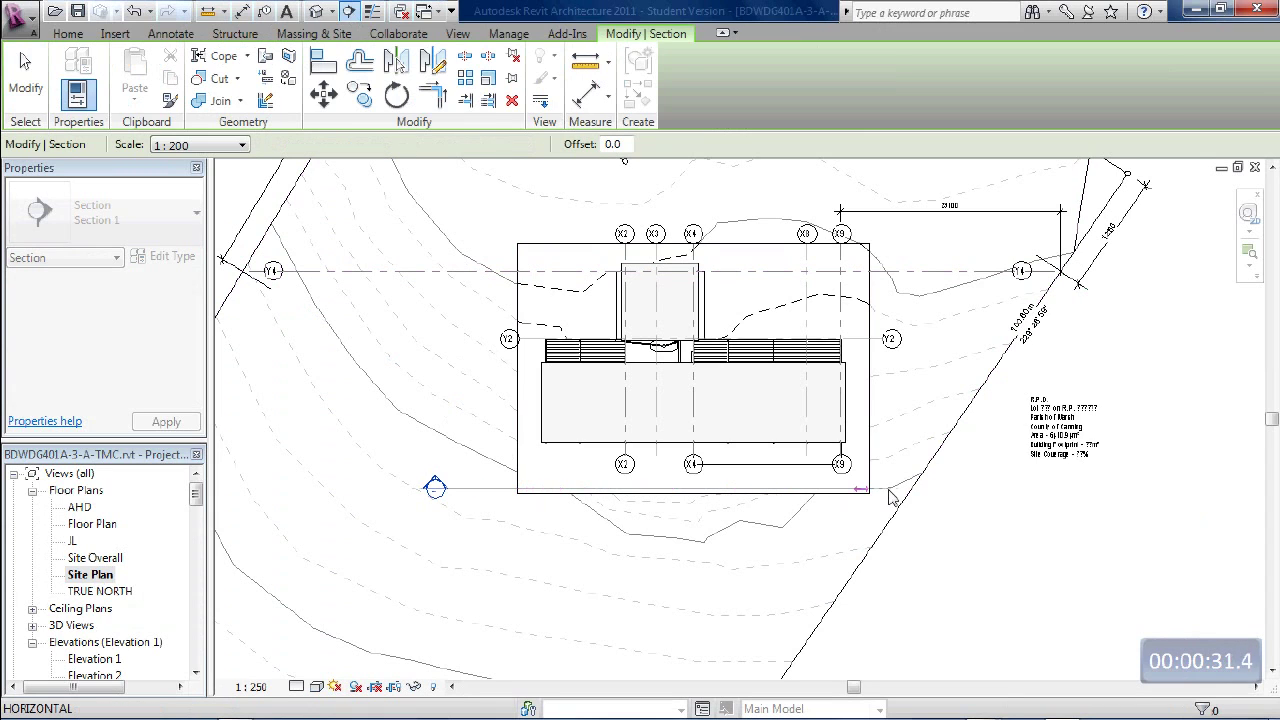
click(938, 489)
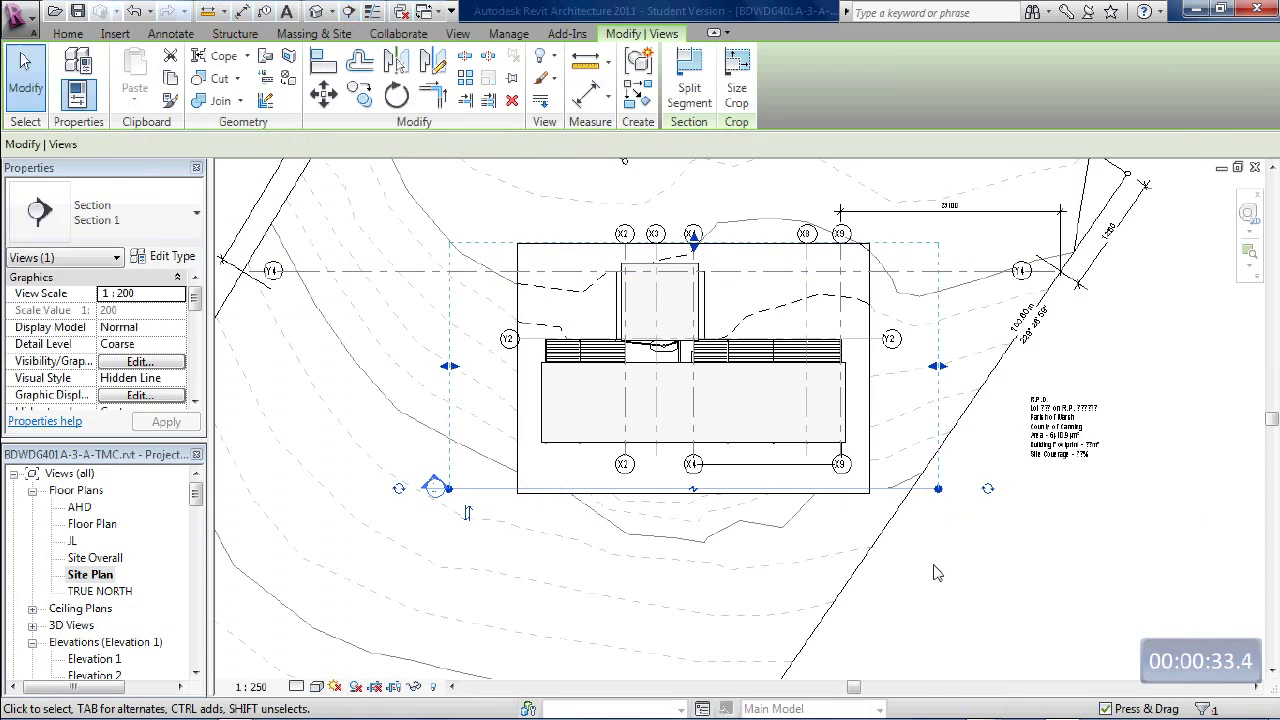
drag(693, 250, 726, 509)
scroll(690, 487, up, 8)
scroll(731, 508, down, 5)
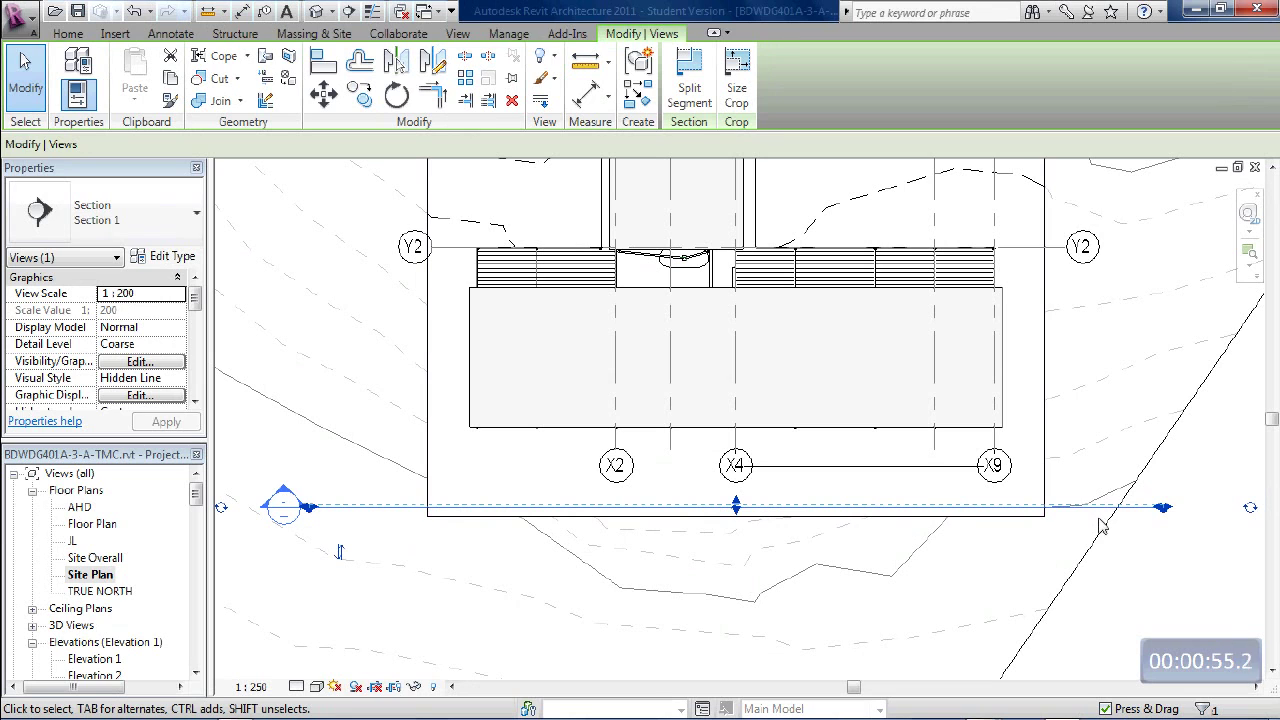
- Deselect Section 1 and zoom out to show the whole building above the section line
key(Escape)
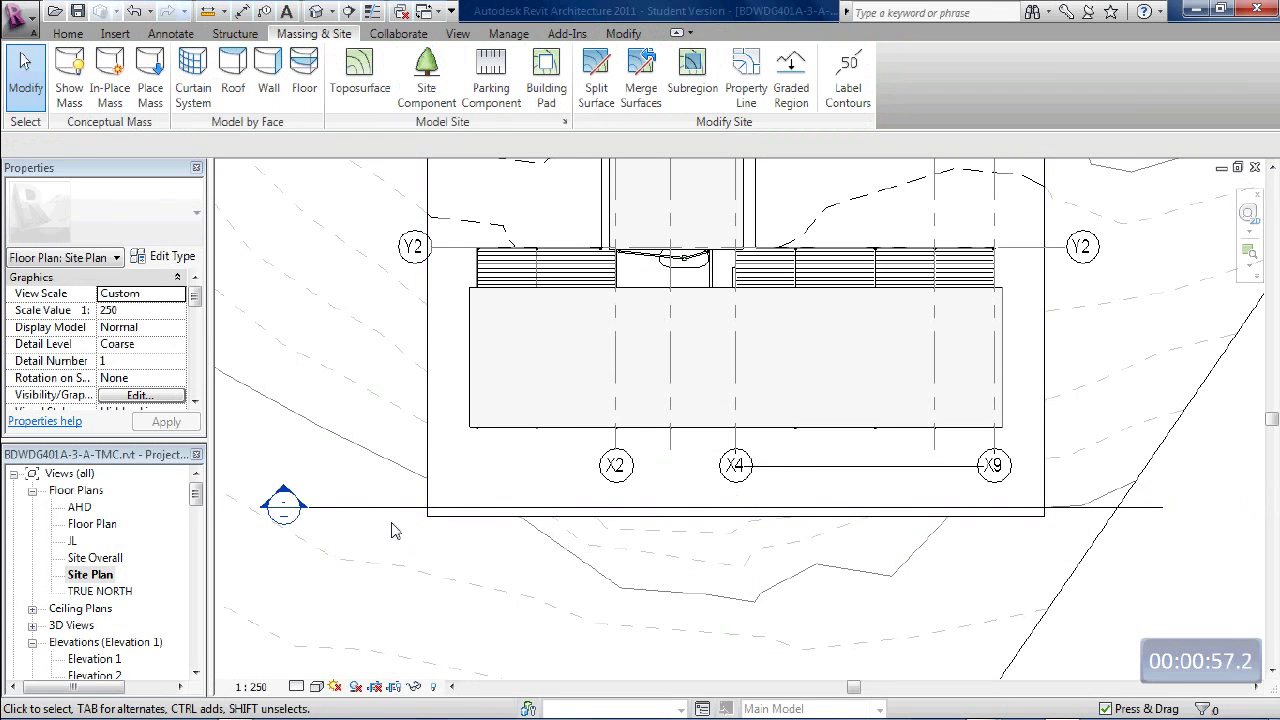
middle_drag(392, 530, 523, 526)
scroll(523, 526, down, 2)
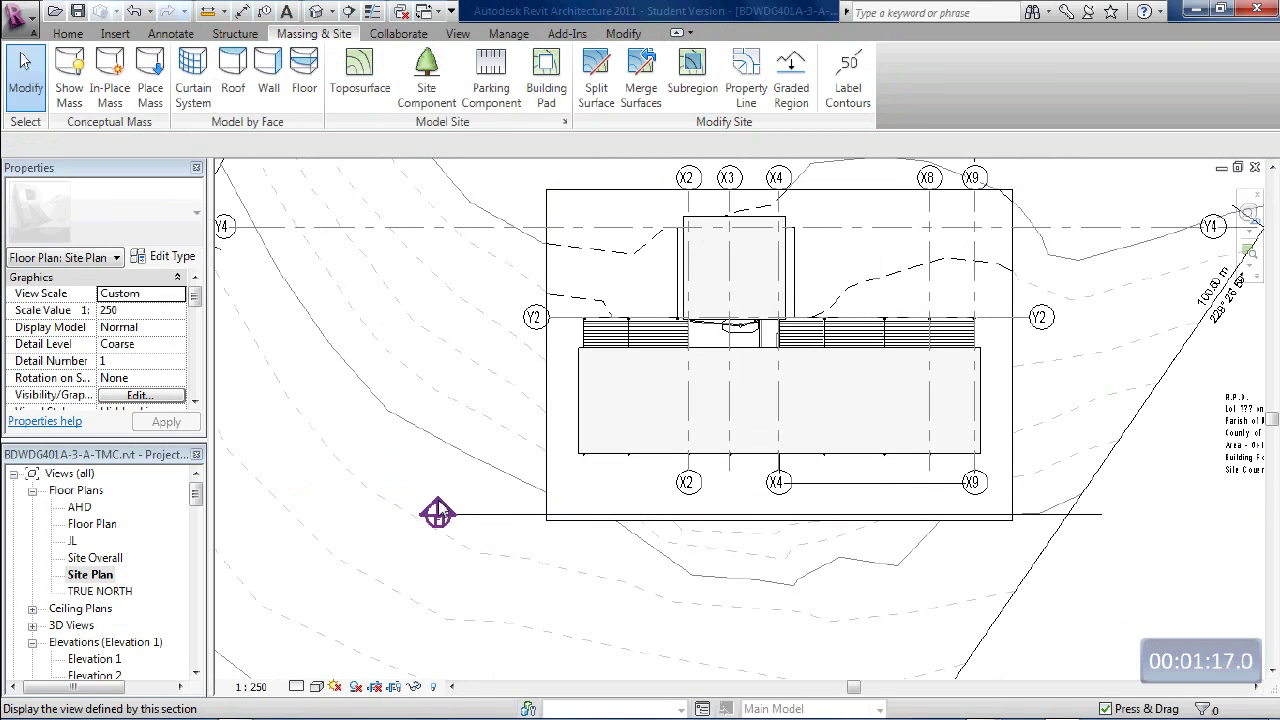
- Open the Section 1 view and inspect the topography edge by selecting it
double_click(437, 514)
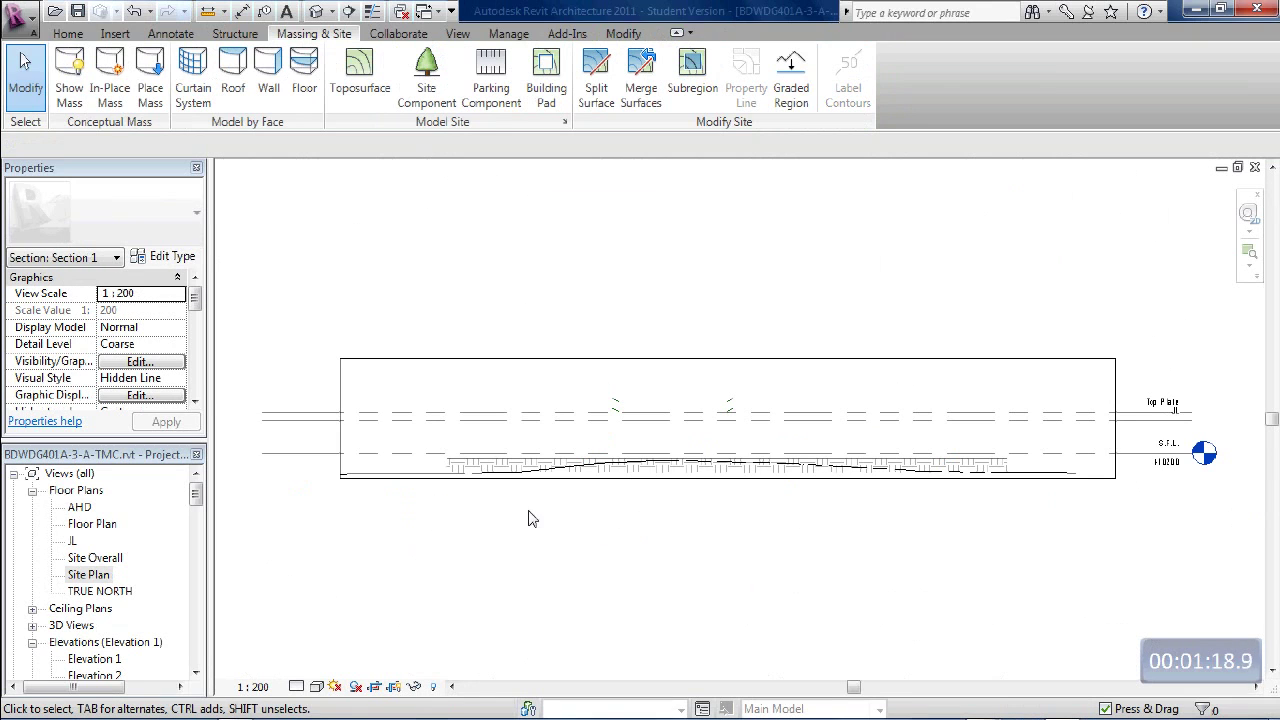
scroll(532, 518, up, 5)
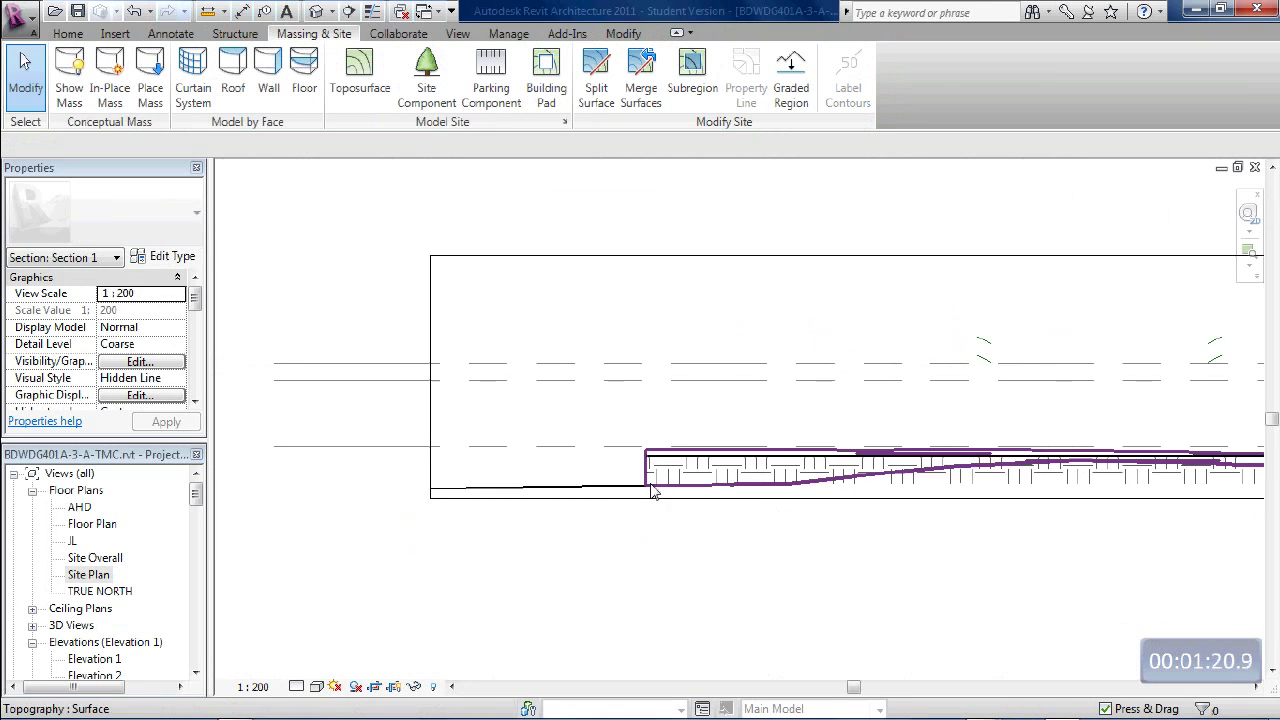
scroll(651, 490, up, 2)
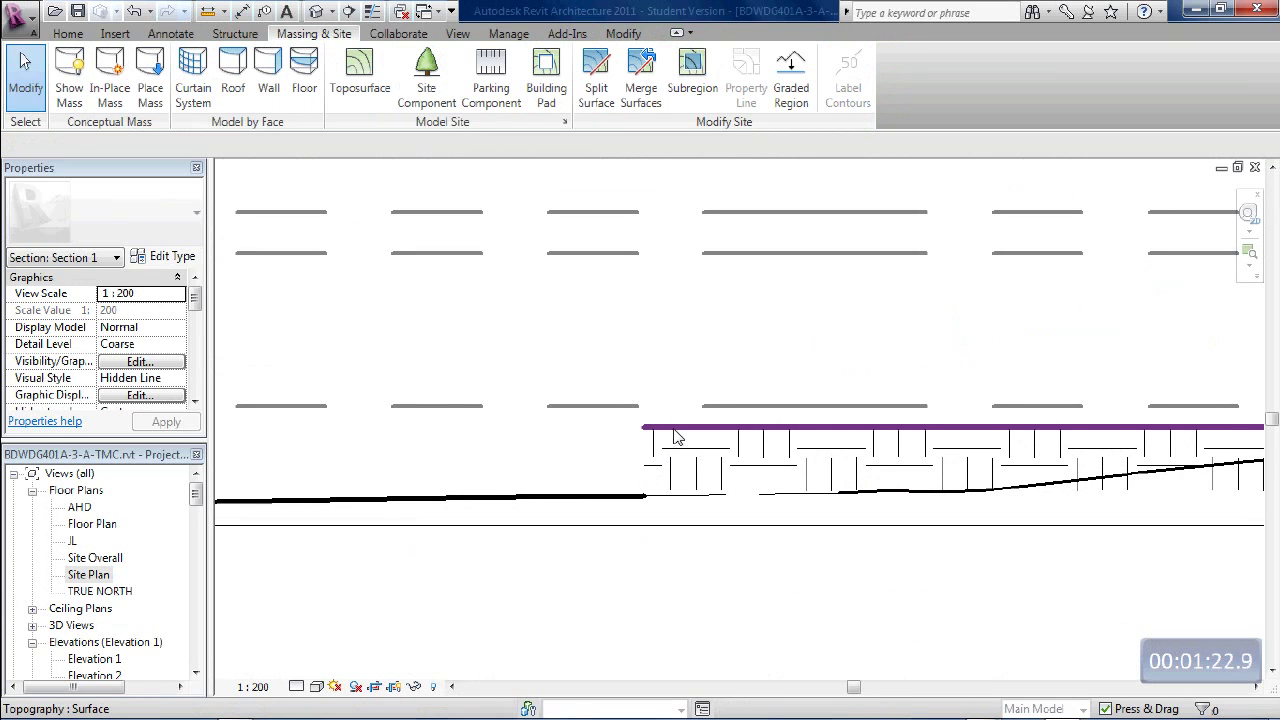
click(674, 437)
scroll(688, 440, down, 3)
click(563, 432)
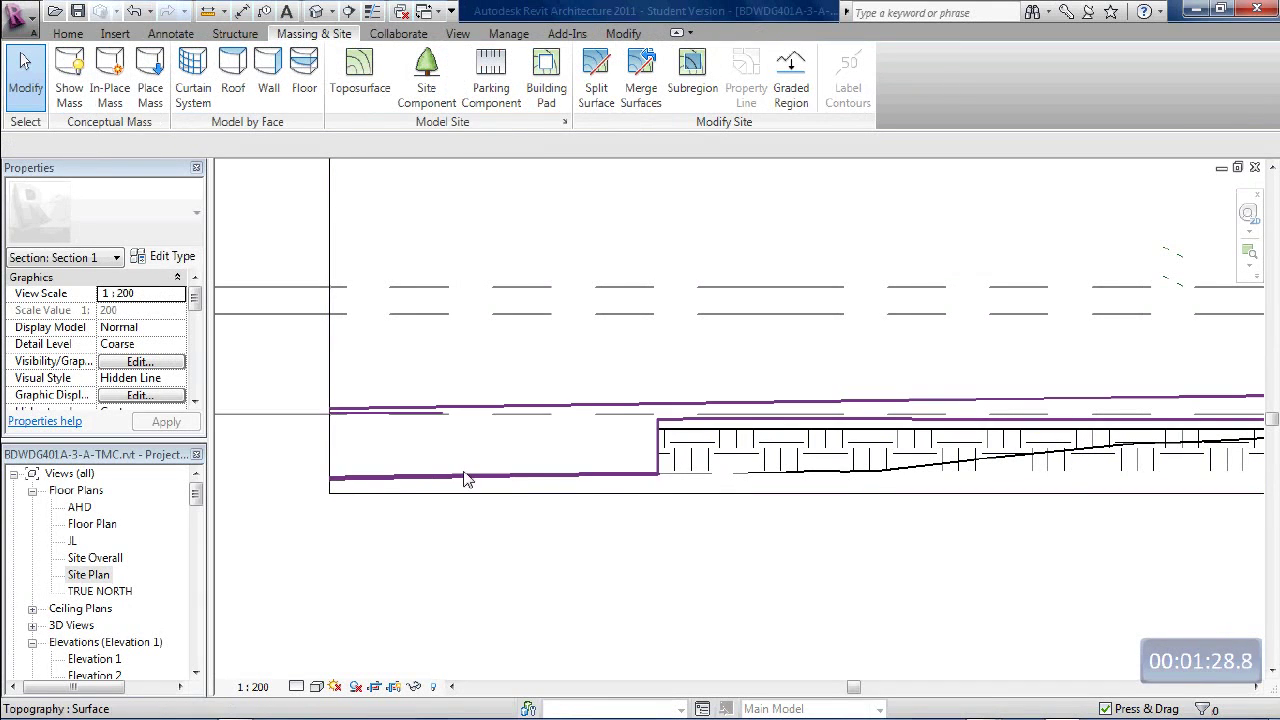
scroll(697, 560, down, 1)
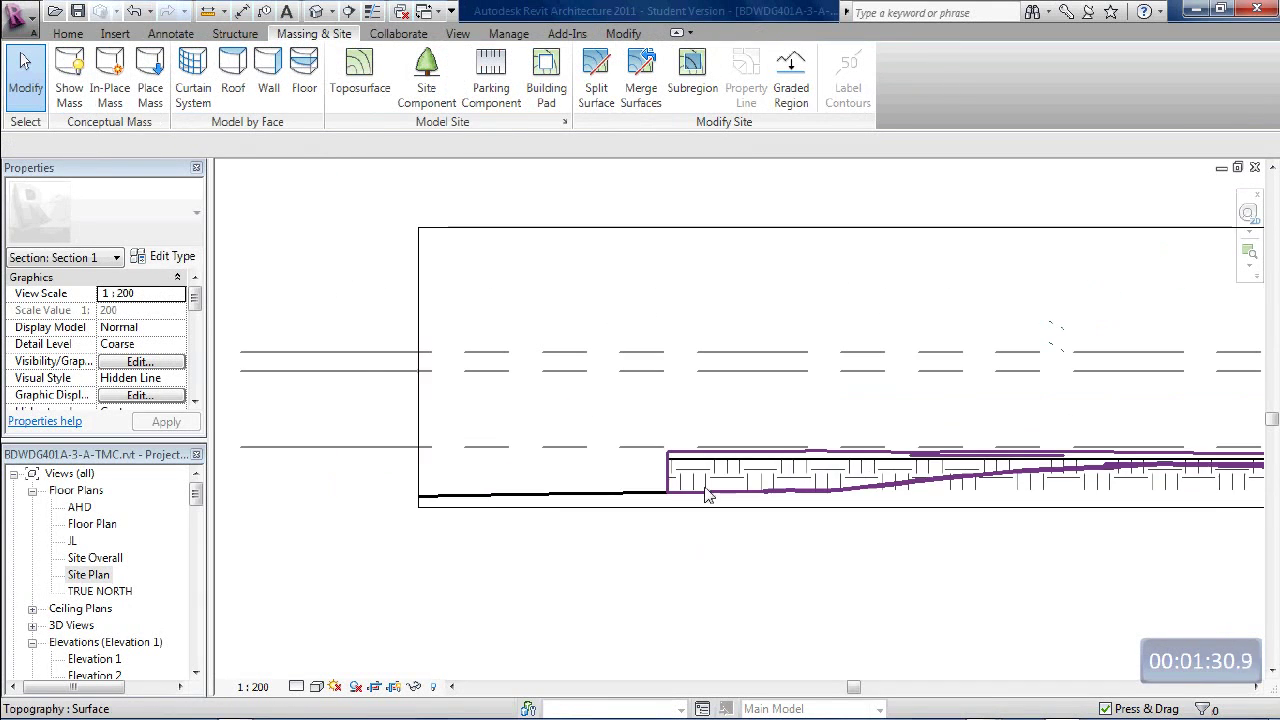
scroll(680, 460, up, 3)
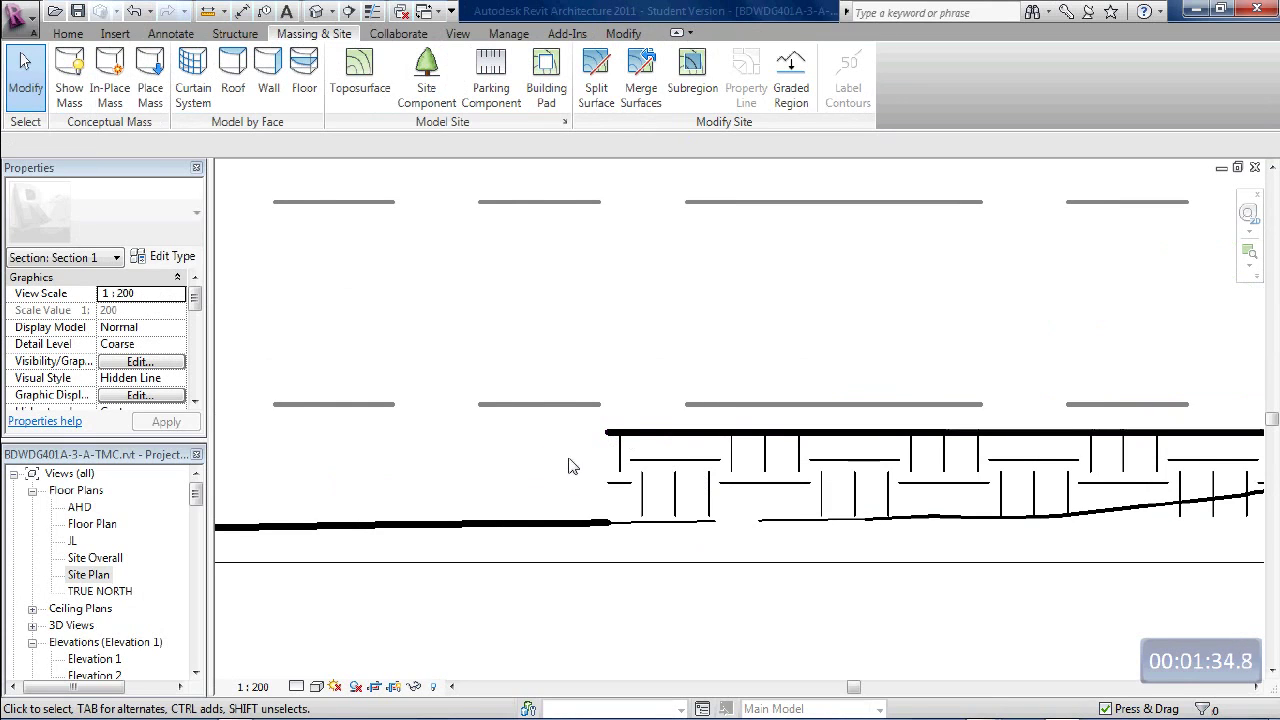
- Pan and zoom the section to bring the building pad's edge into view
middle_drag(546, 451, 883, 457)
scroll(883, 457, up, 1)
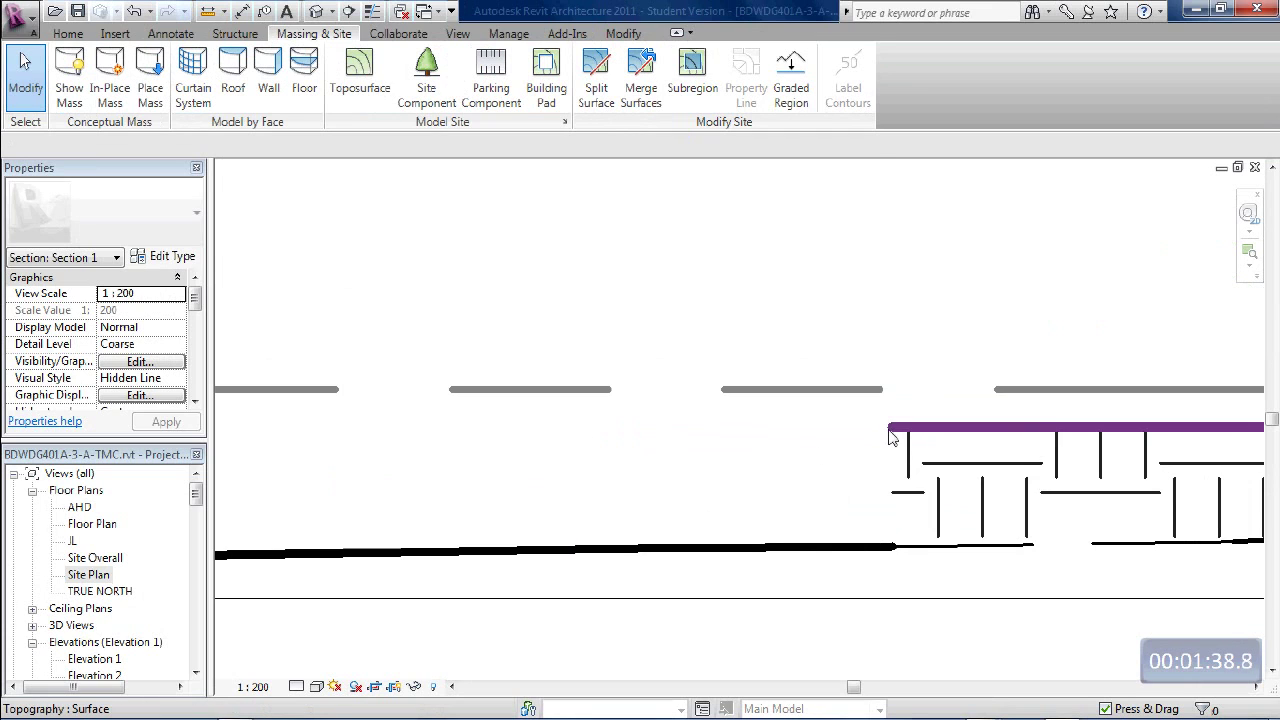
scroll(876, 449, down, 1)
middle_drag(876, 447, 723, 434)
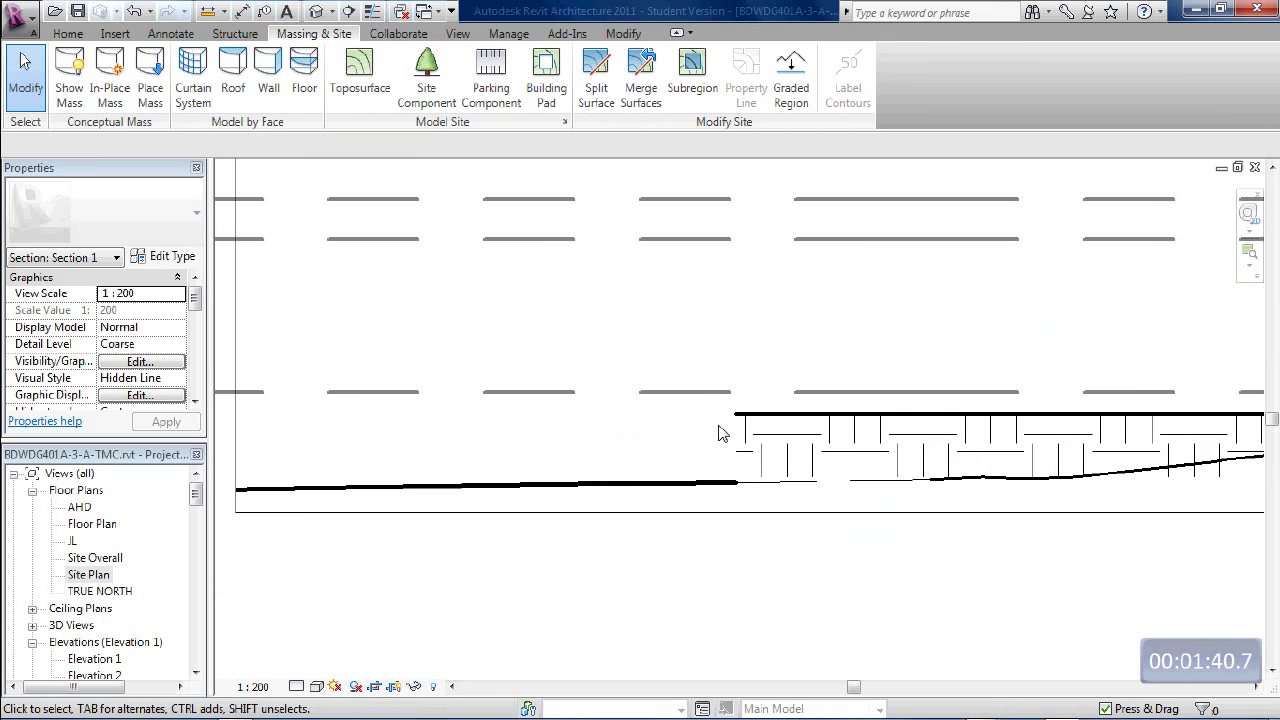
scroll(722, 437, up, 2)
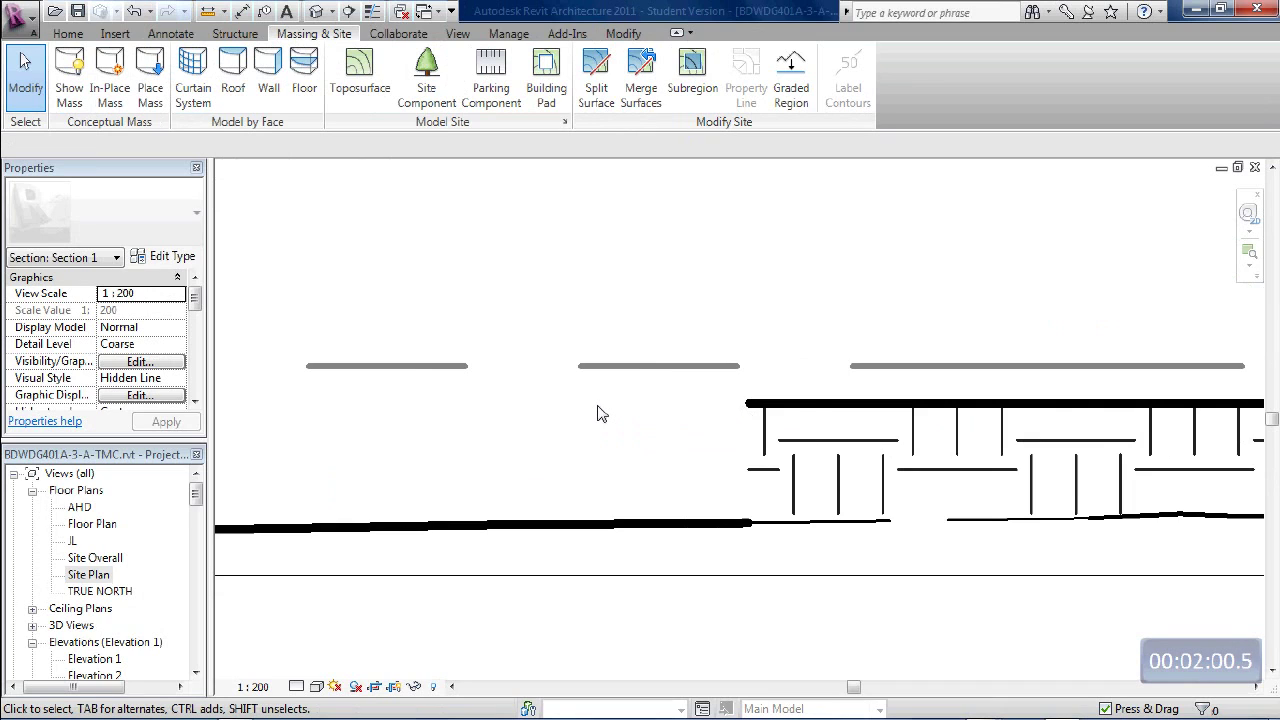
scroll(610, 416, down, 2)
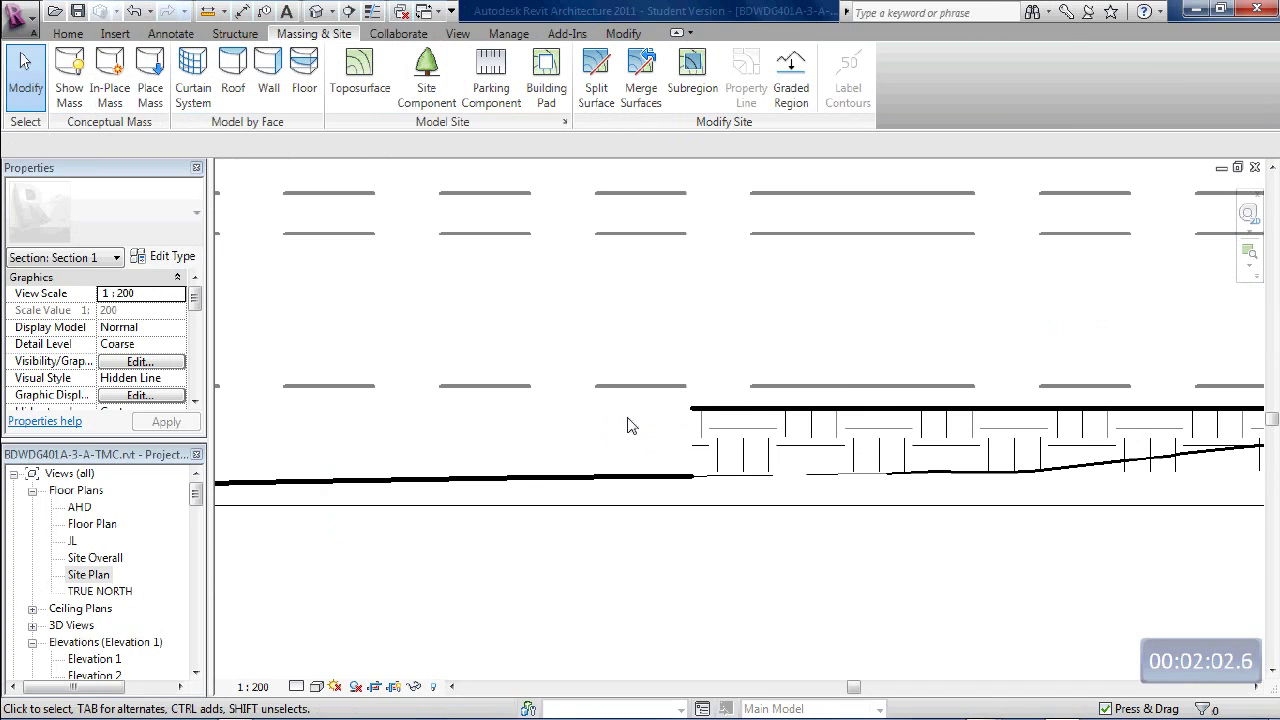
- Start the Detail Line tool (DL) with the Solid 1 line style
key(d)
key(l)
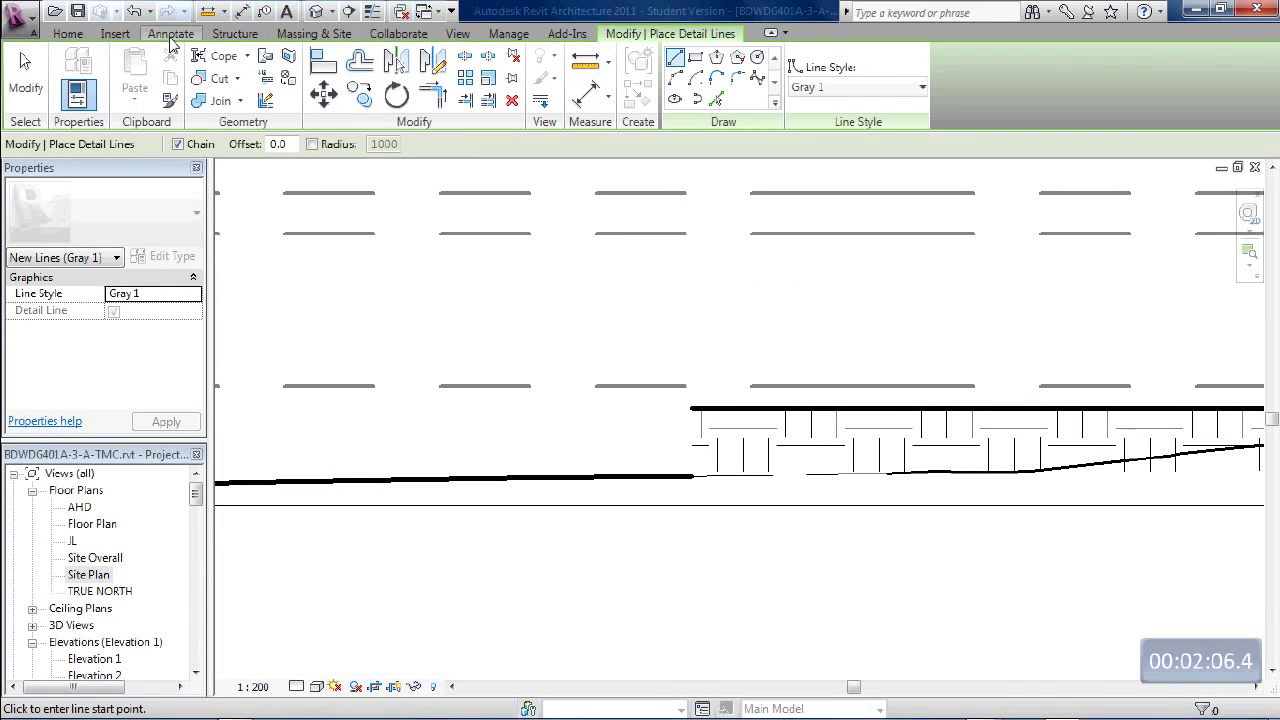
click(170, 34)
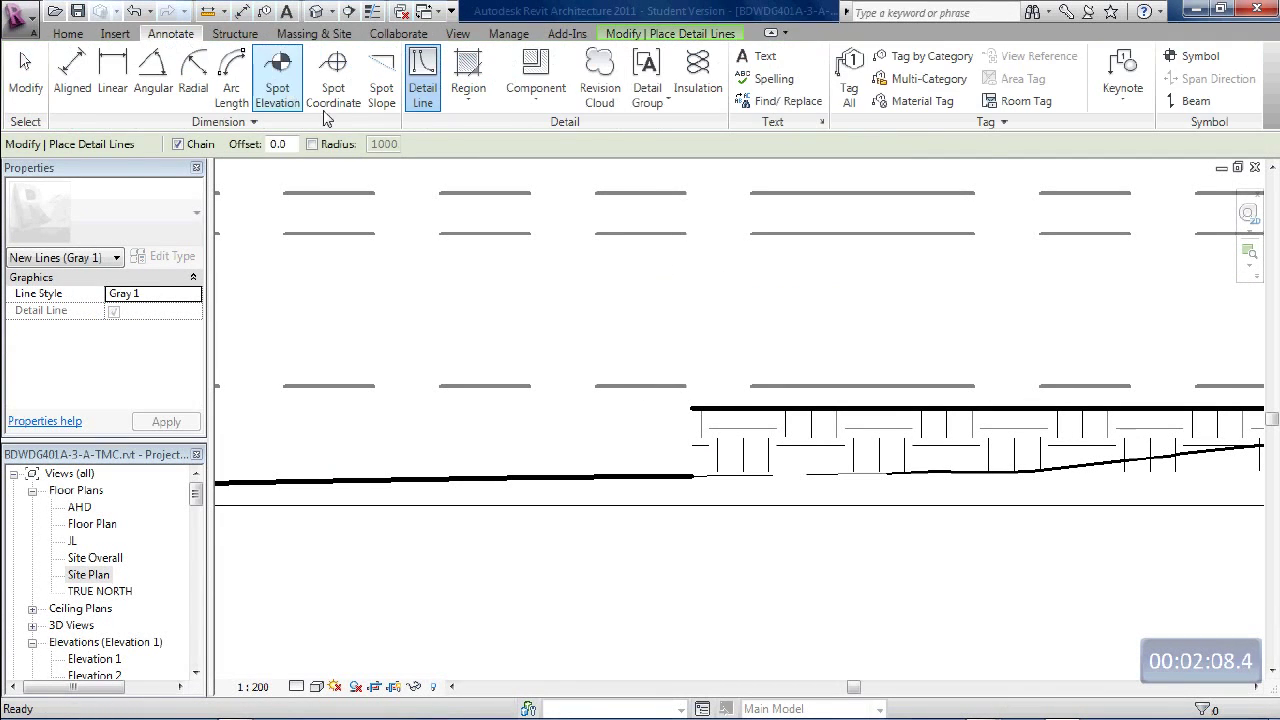
click(424, 88)
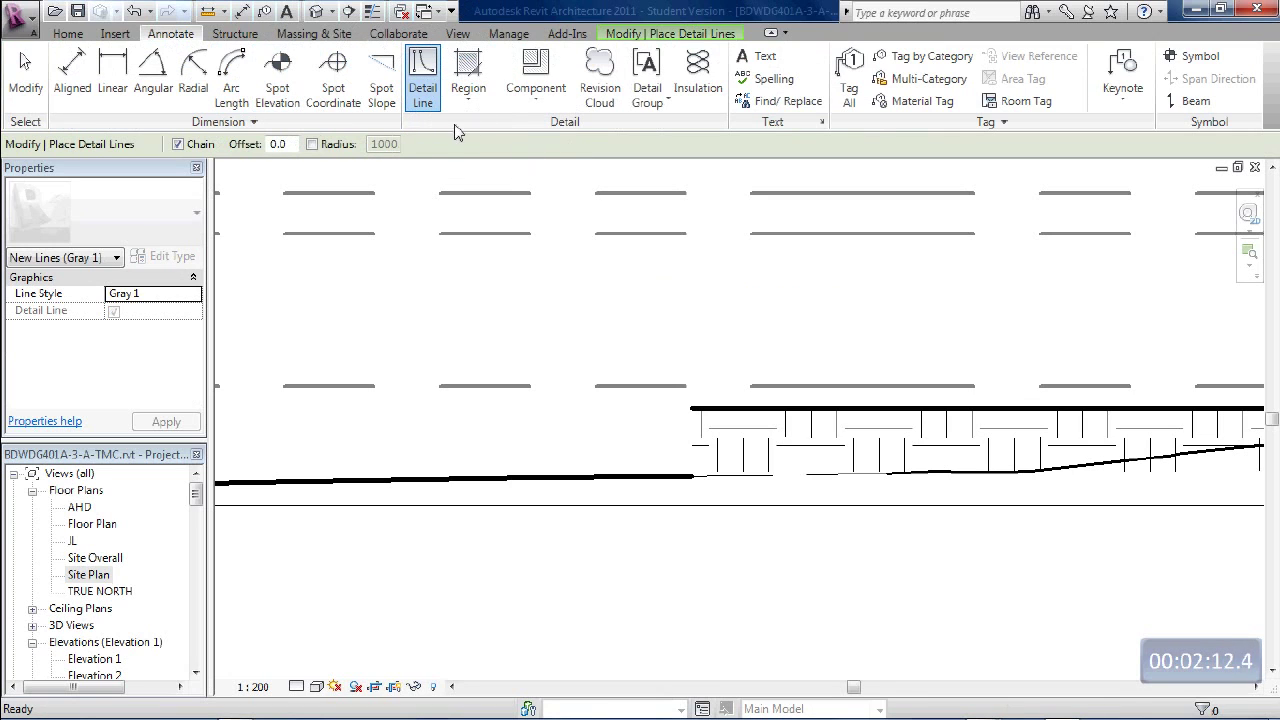
click(664, 34)
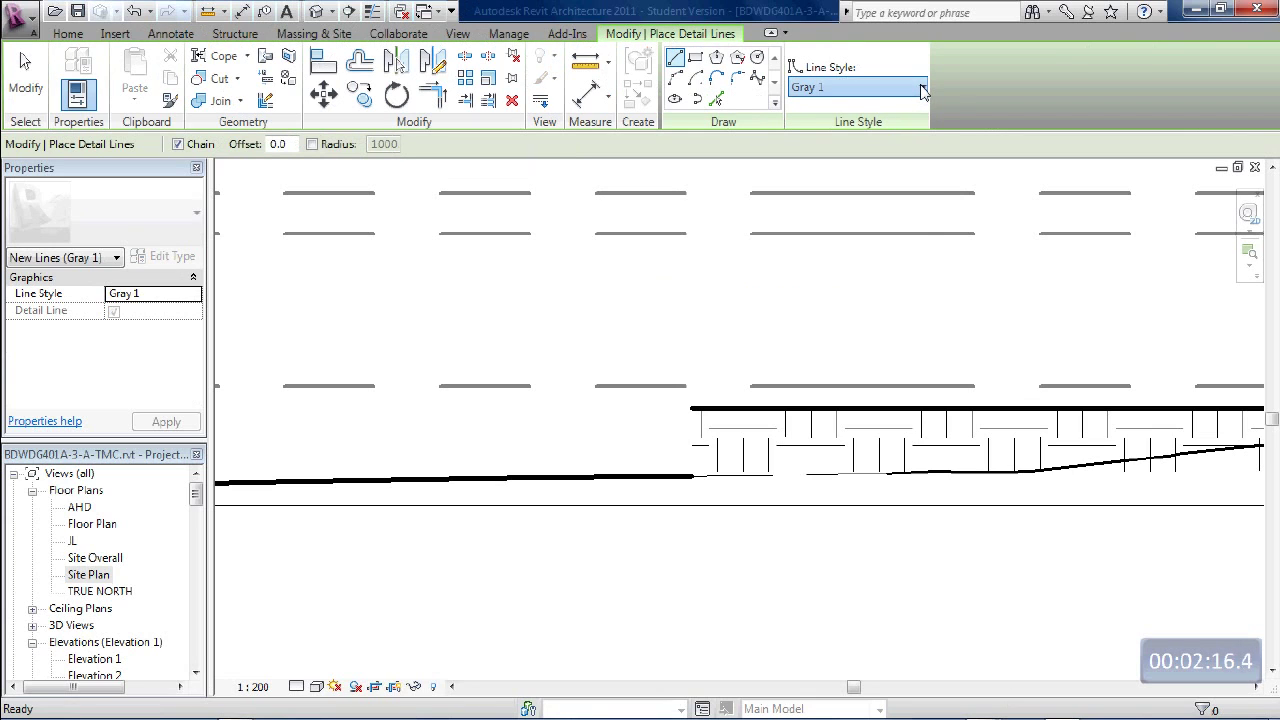
click(922, 90)
scroll(922, 167, down, 5)
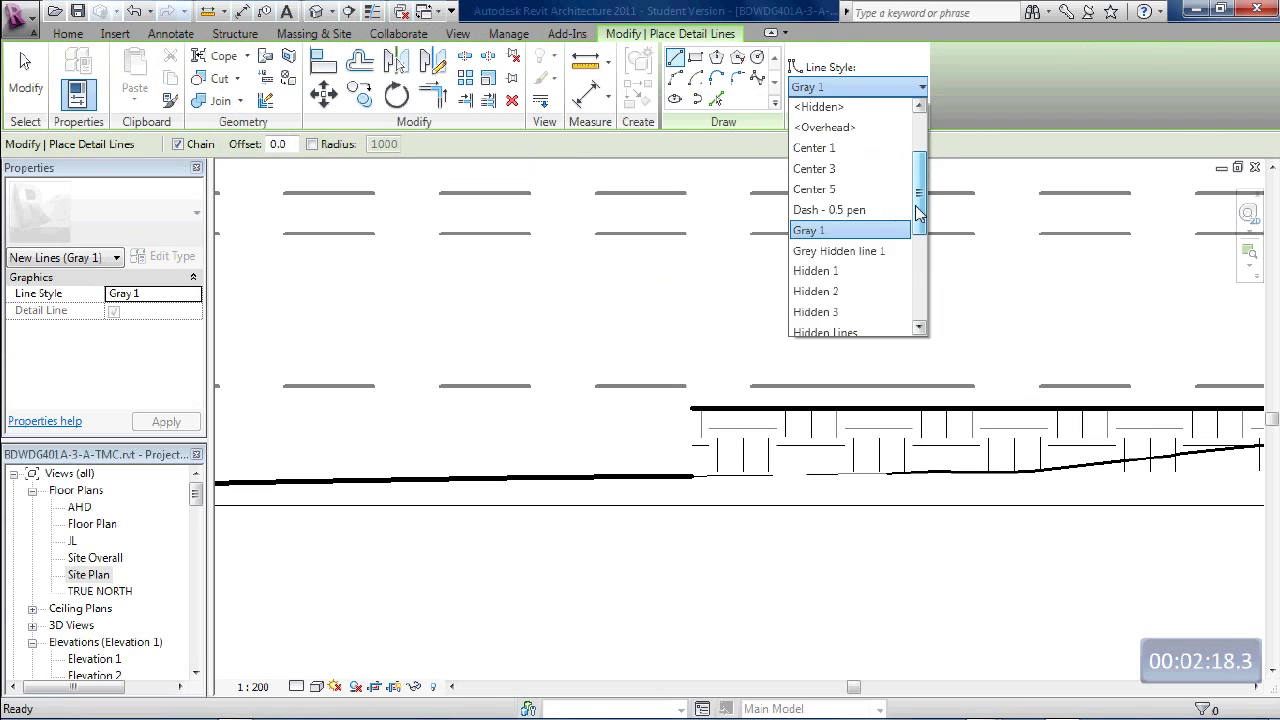
click(818, 206)
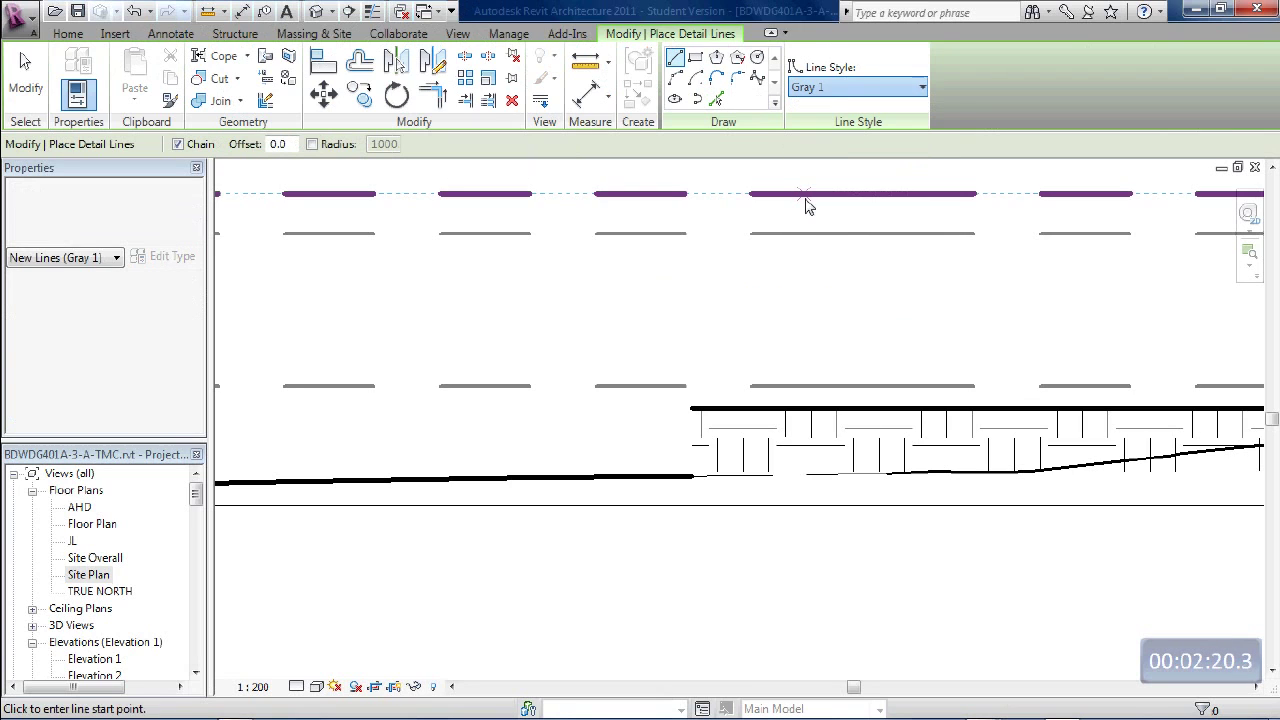
scroll(681, 410, up, 6)
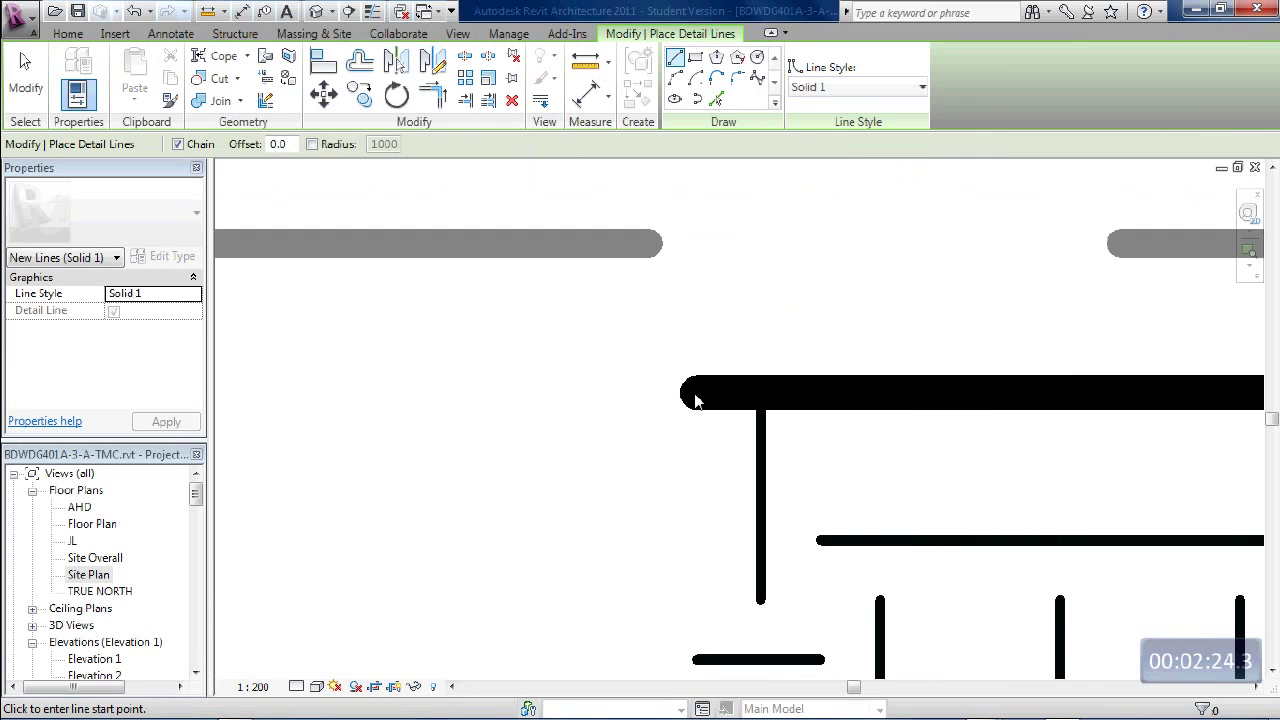
- Draw 1000 horizontal and 2000 vertical construction legs, closing the slope at the wall's endpoint
click(697, 398)
scroll(694, 397, down, 5)
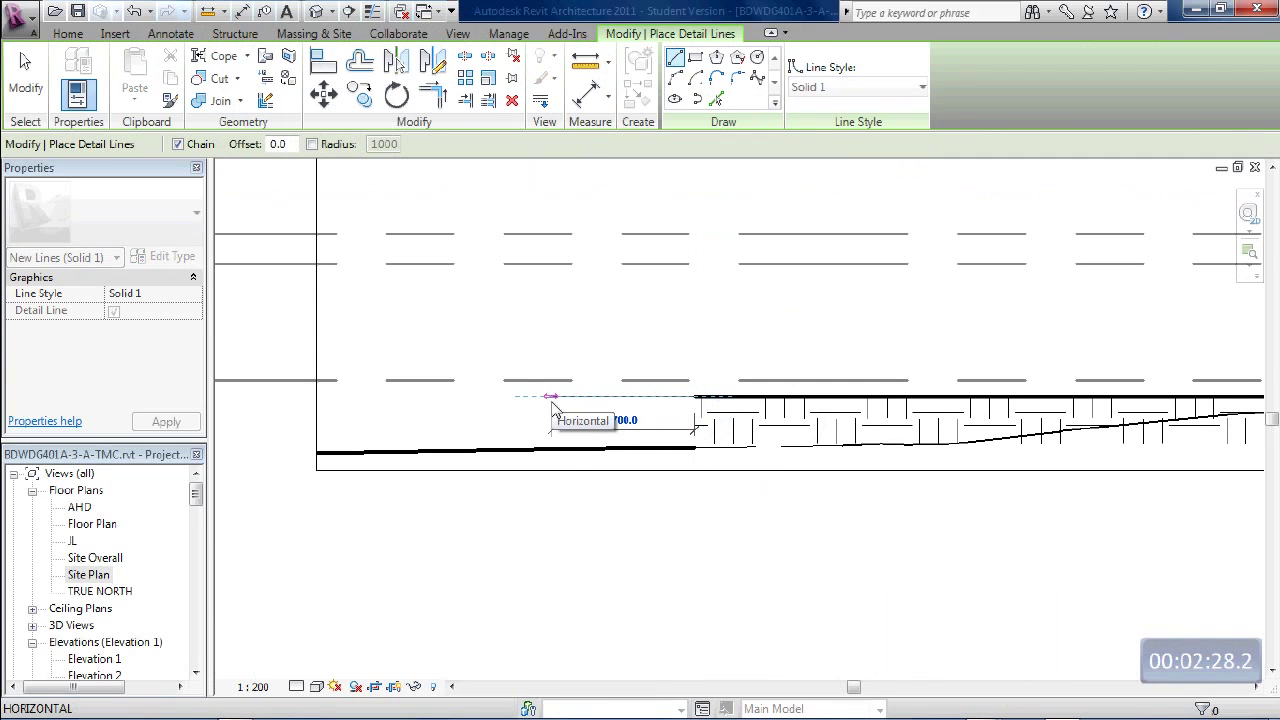
text(2000)
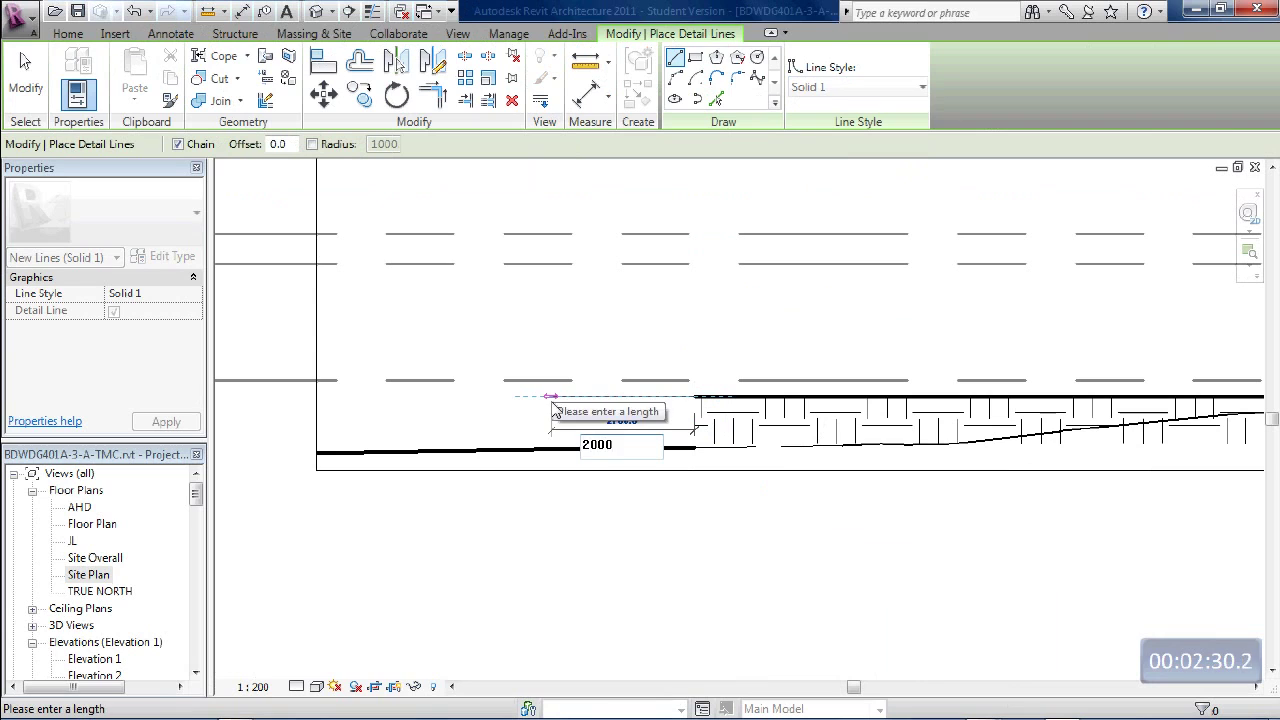
key(Return)
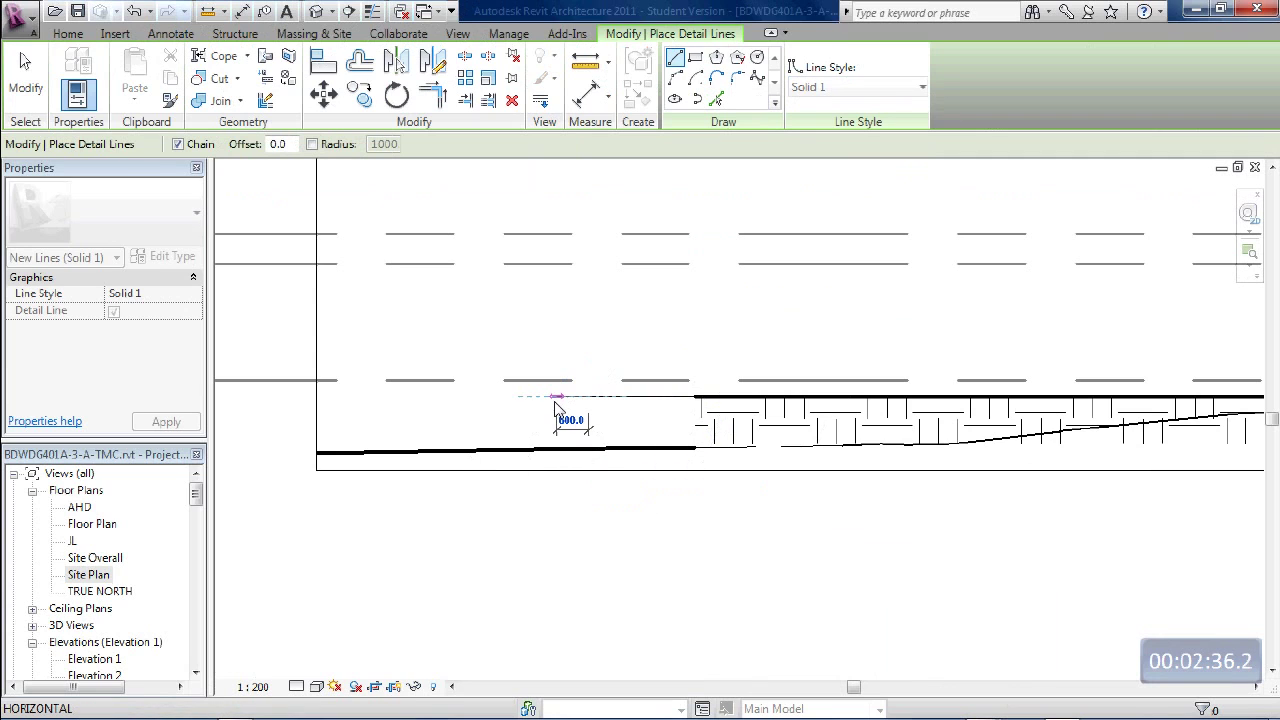
text(1000)
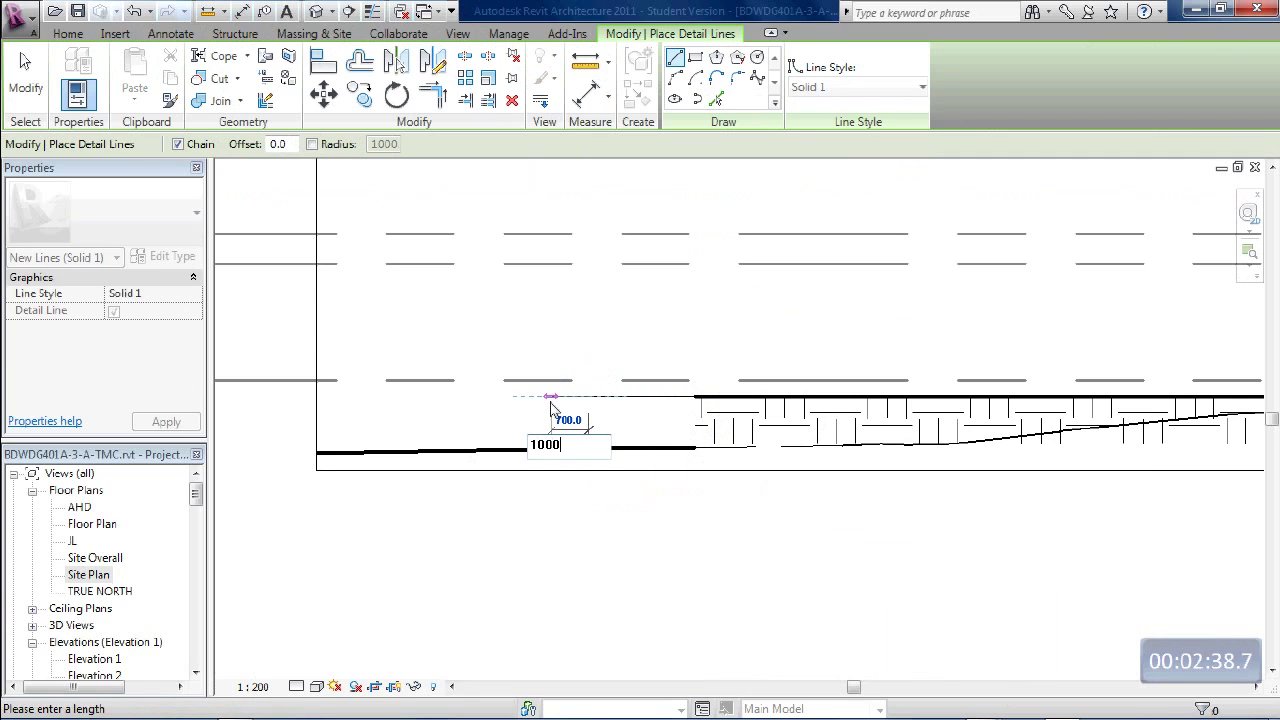
key(Return)
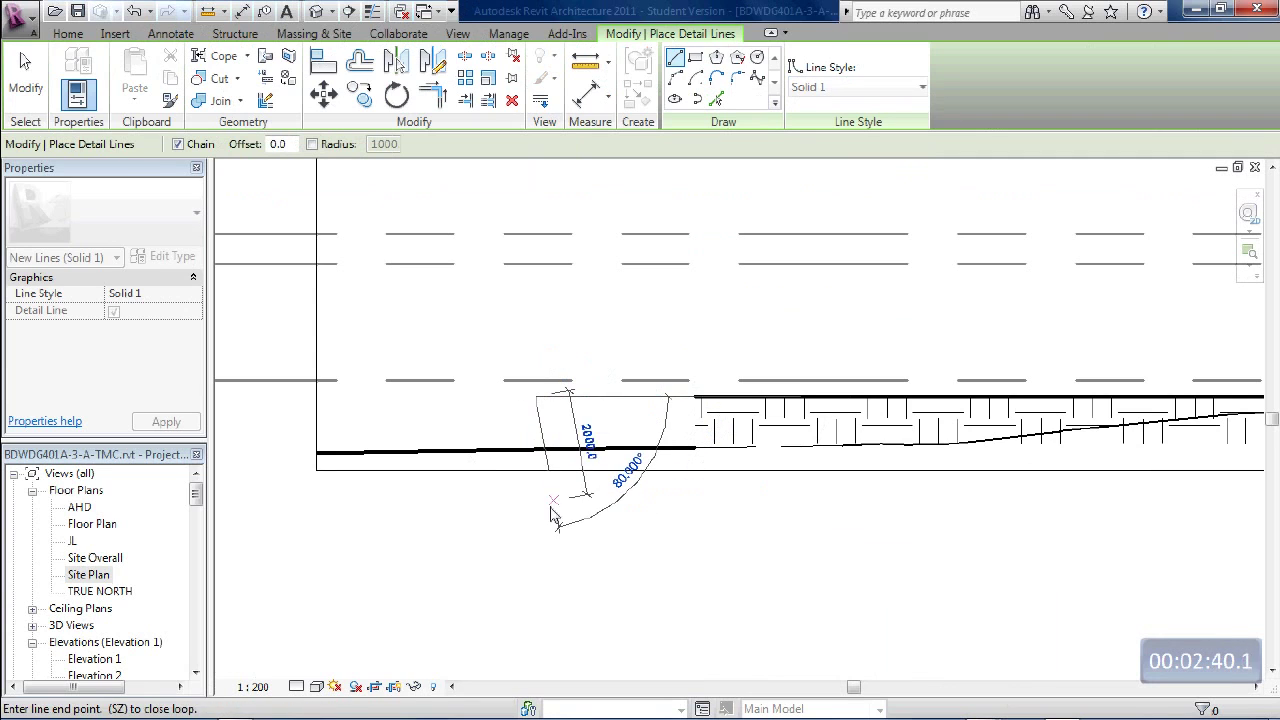
text(2000)
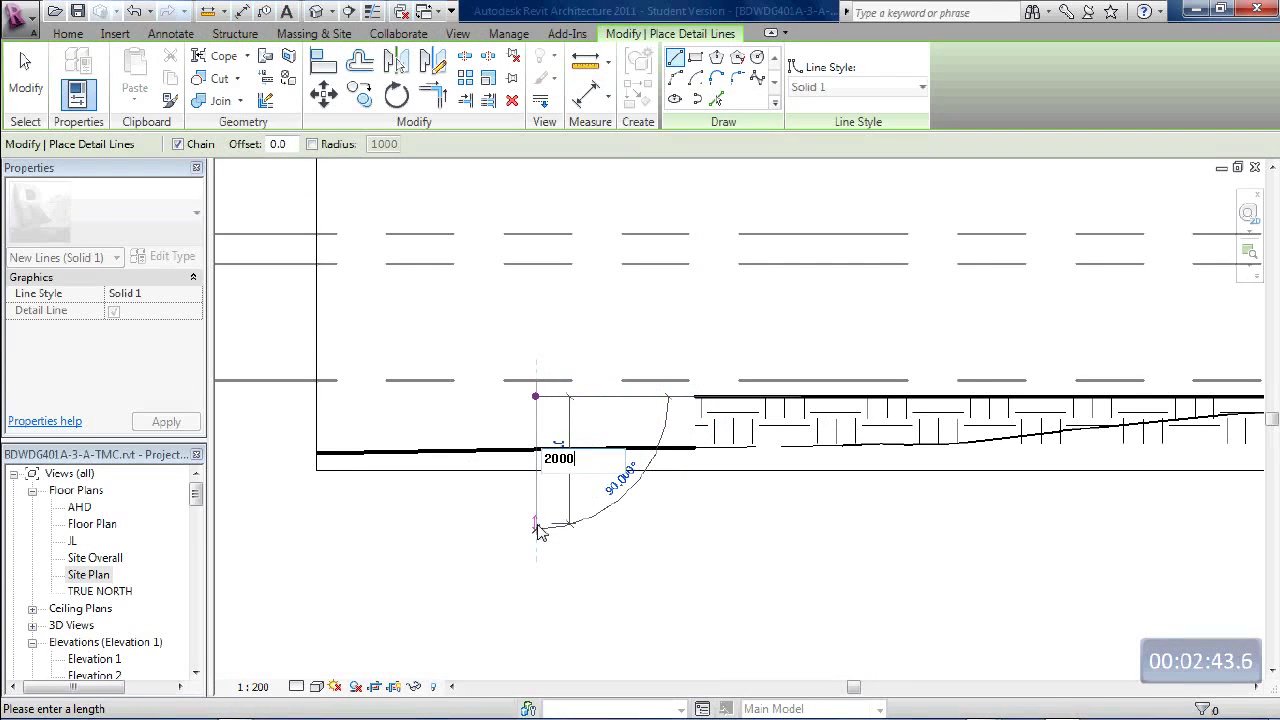
key(Return)
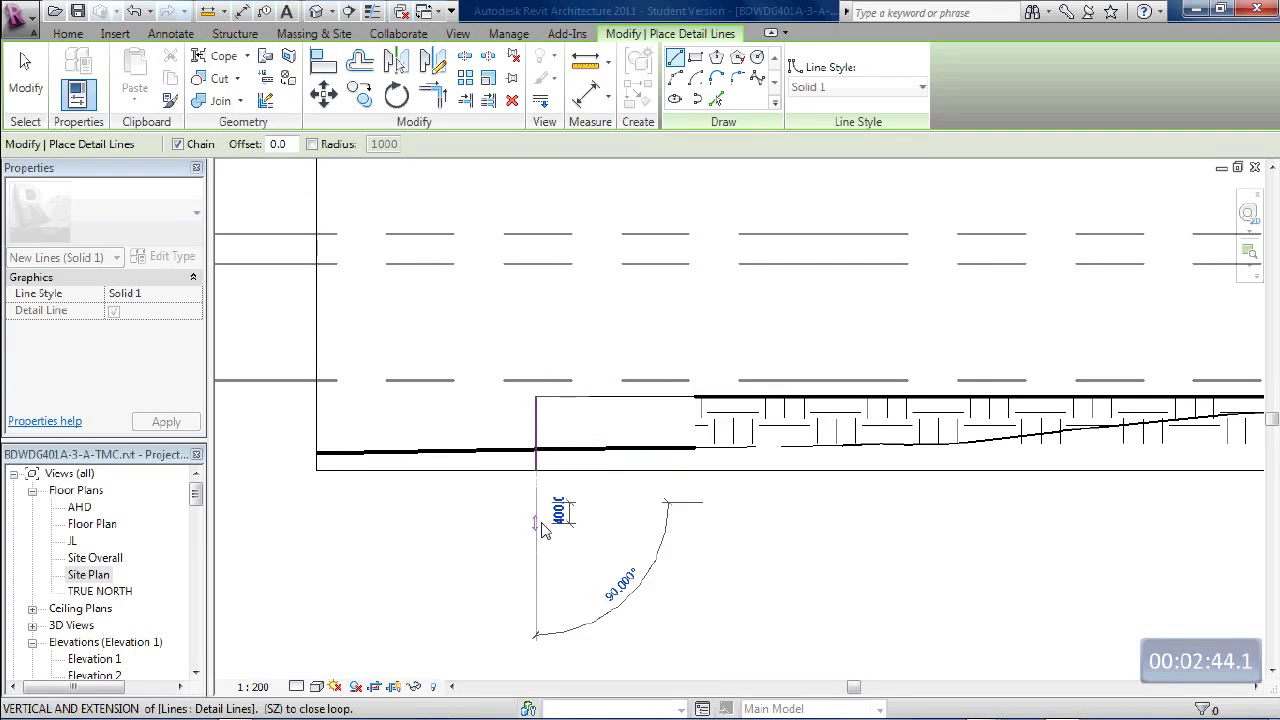
click(697, 400)
key(Escape)
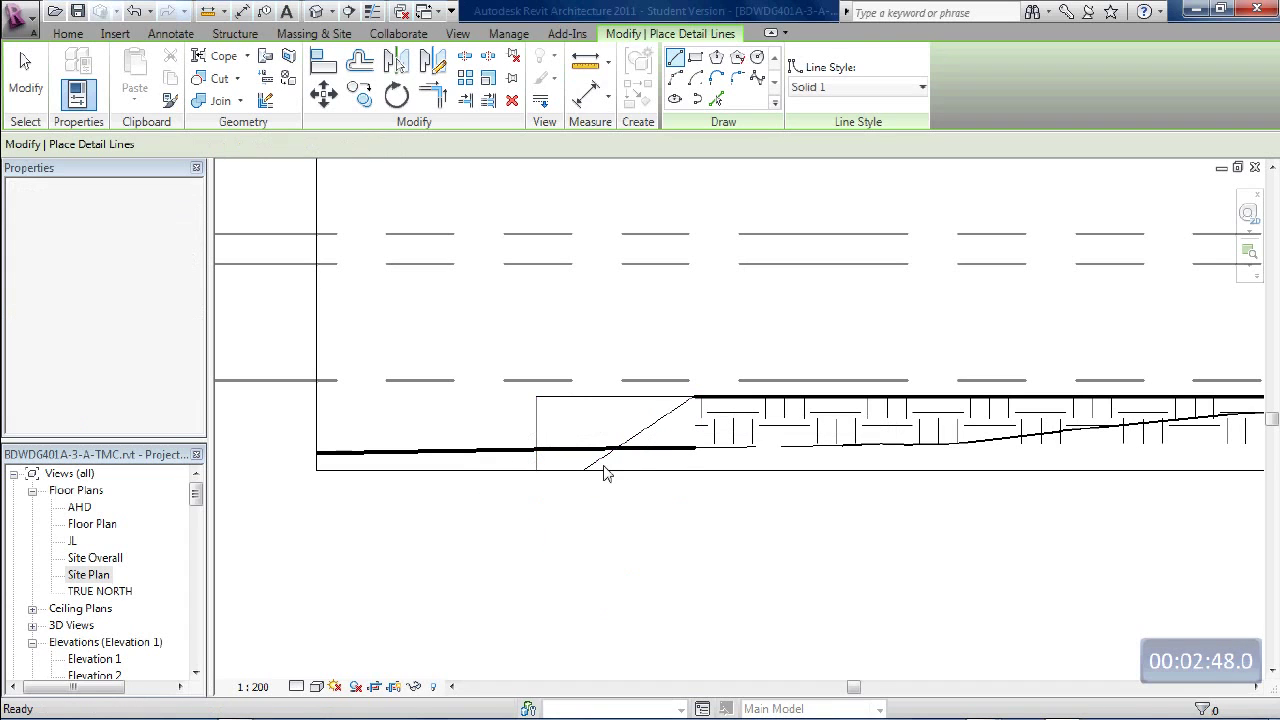
click(598, 400)
- Delete the top helper line and zoom to check the remaining batter line
key(Delete)
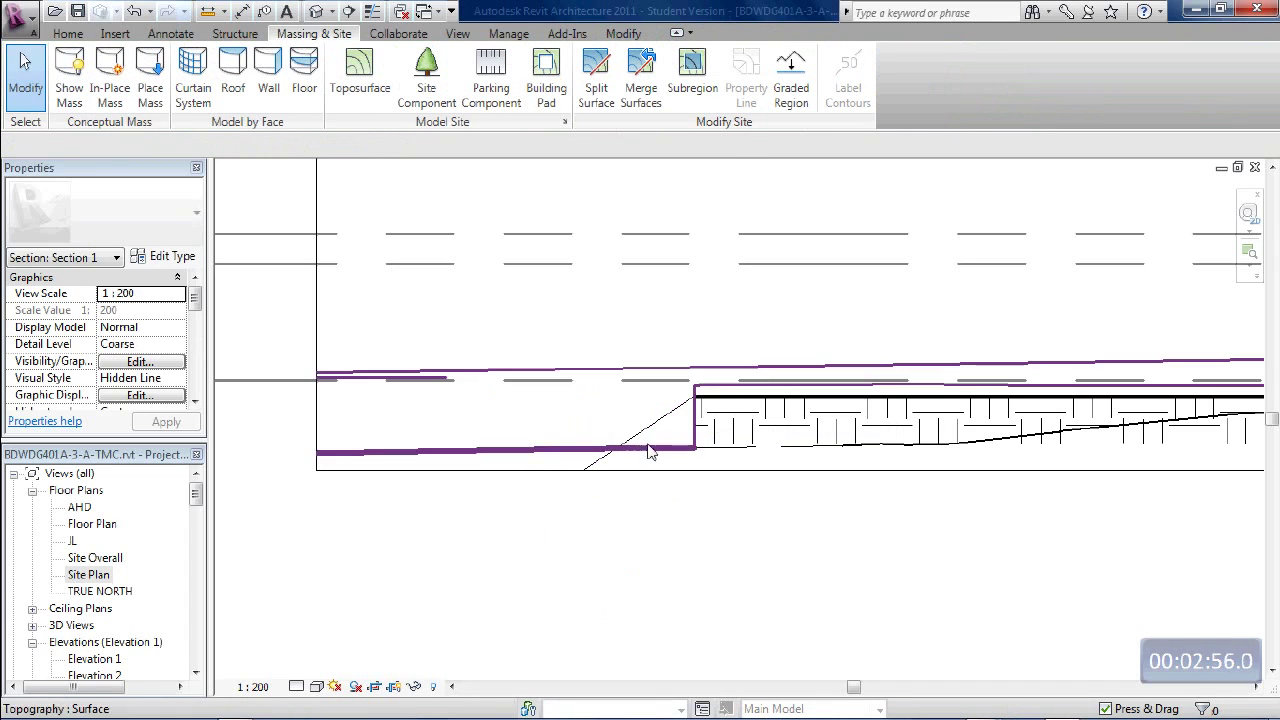
scroll(650, 415, up, 4)
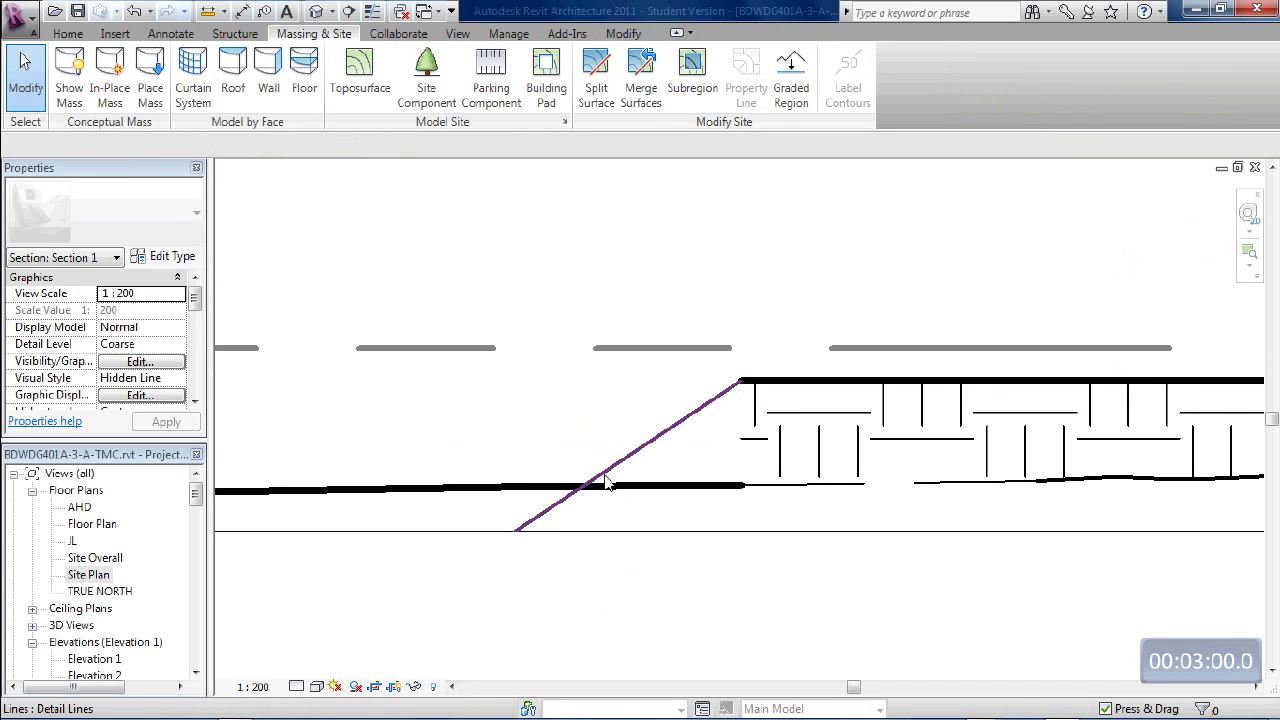
scroll(578, 453, down, 2)
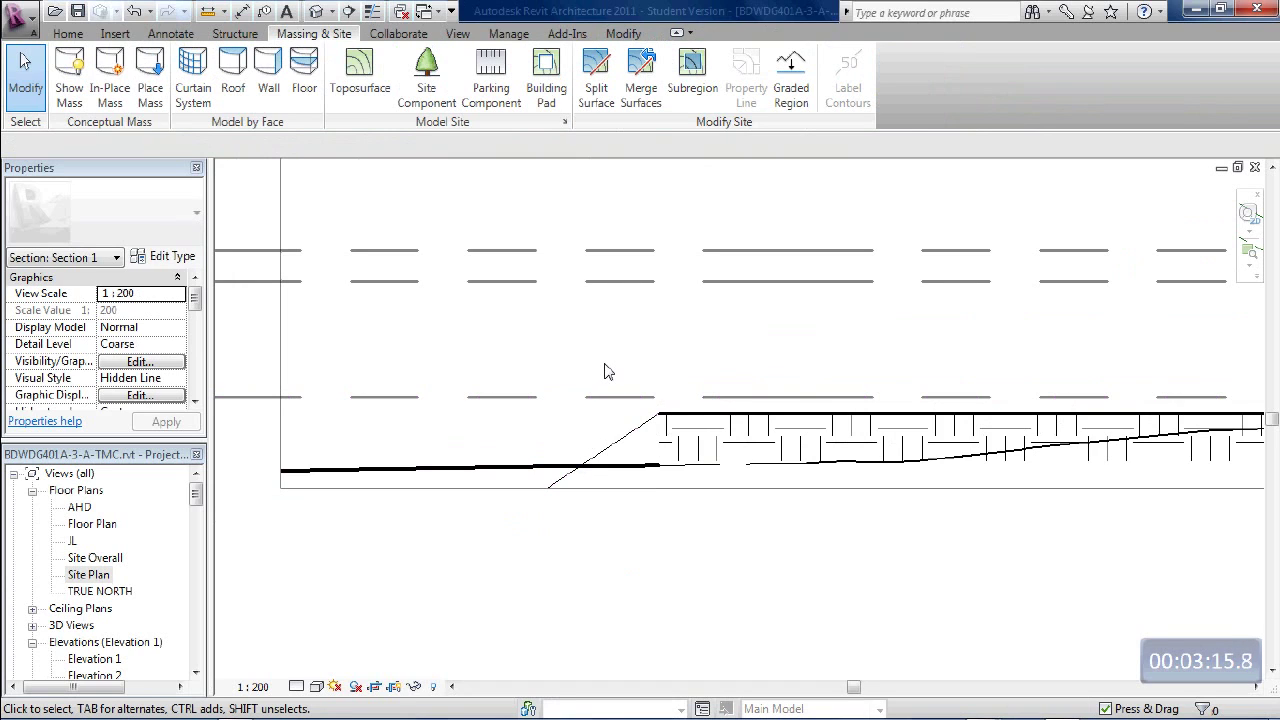
- Draw a vertical reference plane upward from where the batter line crosses the ground line
click(68, 33)
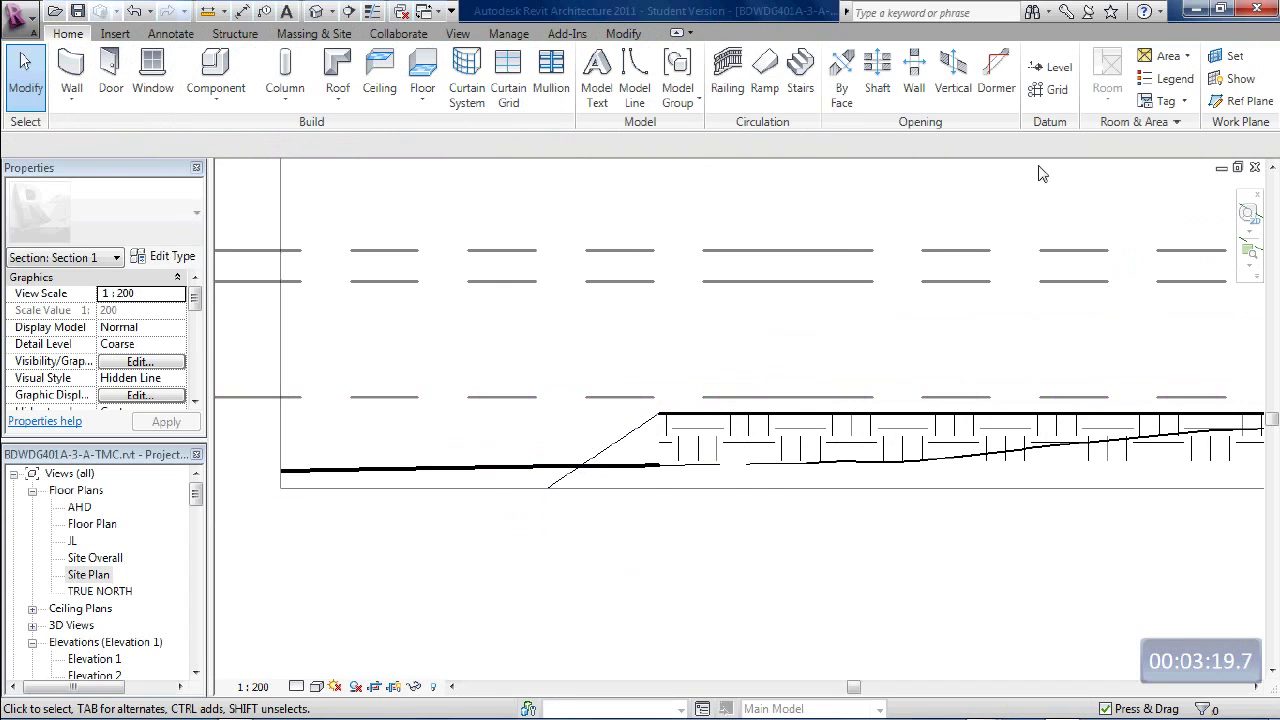
click(1237, 103)
scroll(577, 481, up, 2)
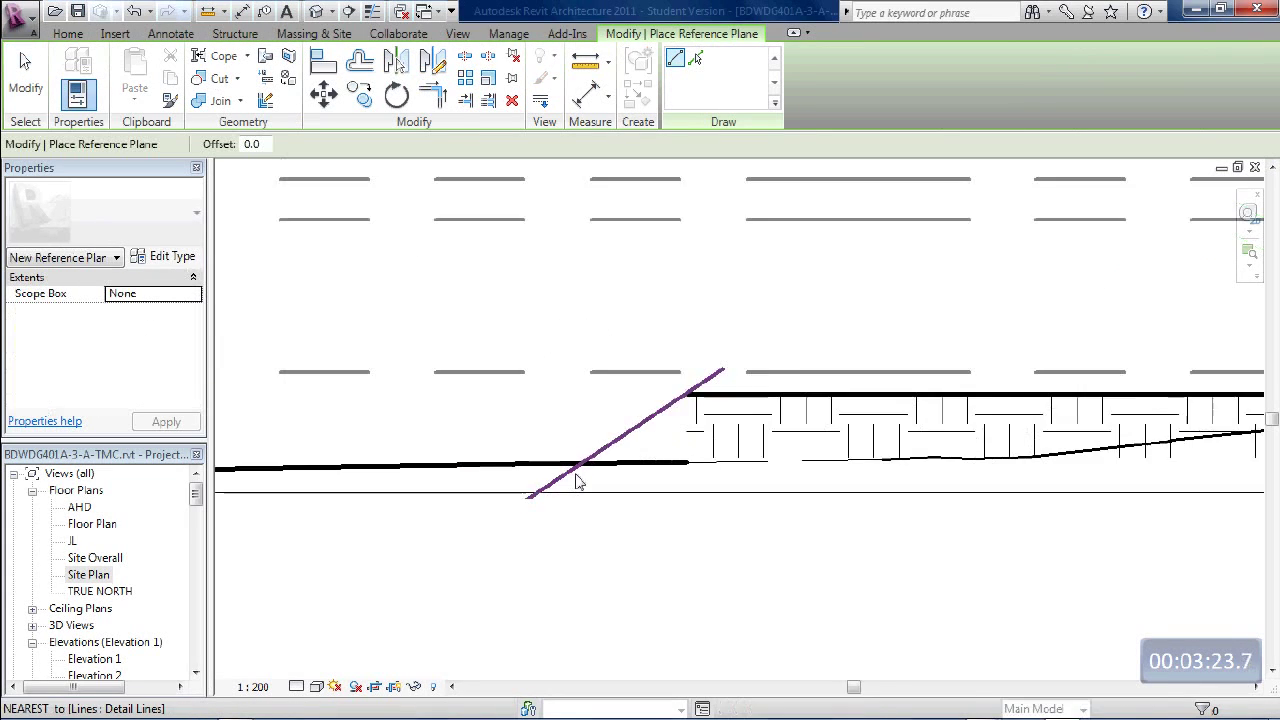
scroll(580, 478, up, 2)
scroll(592, 457, up, 1)
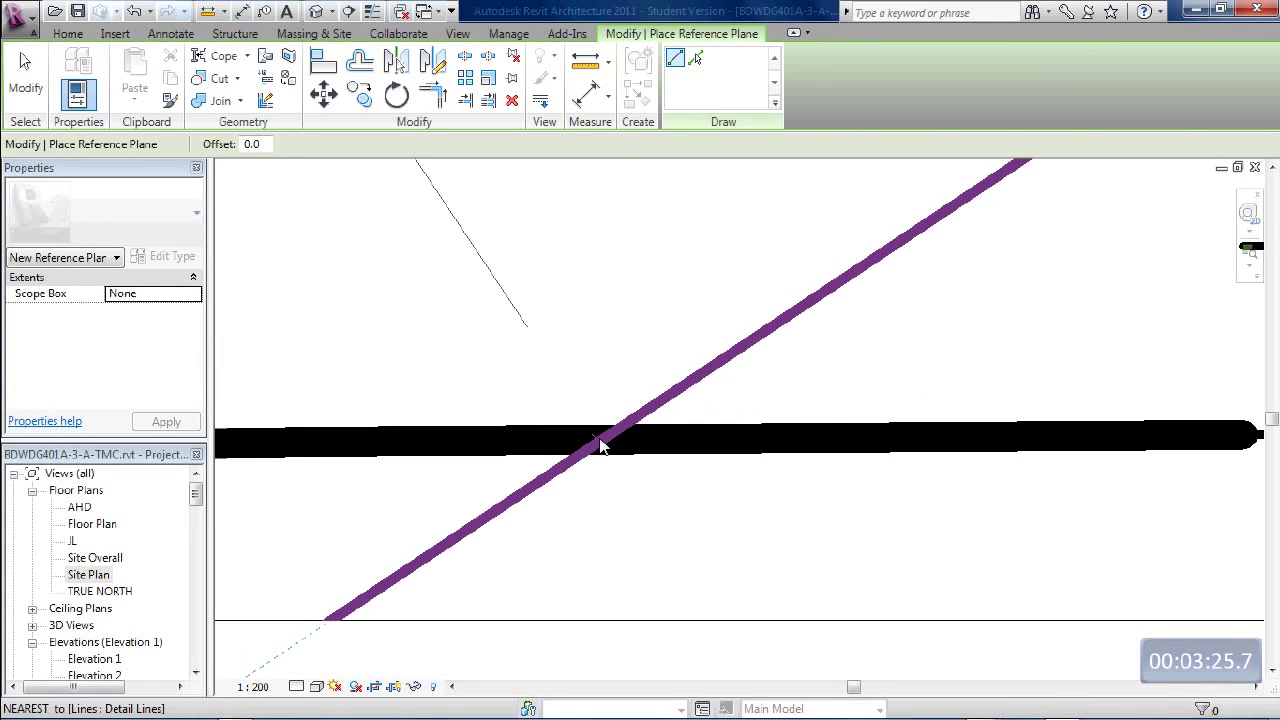
click(604, 445)
scroll(605, 440, down, 5)
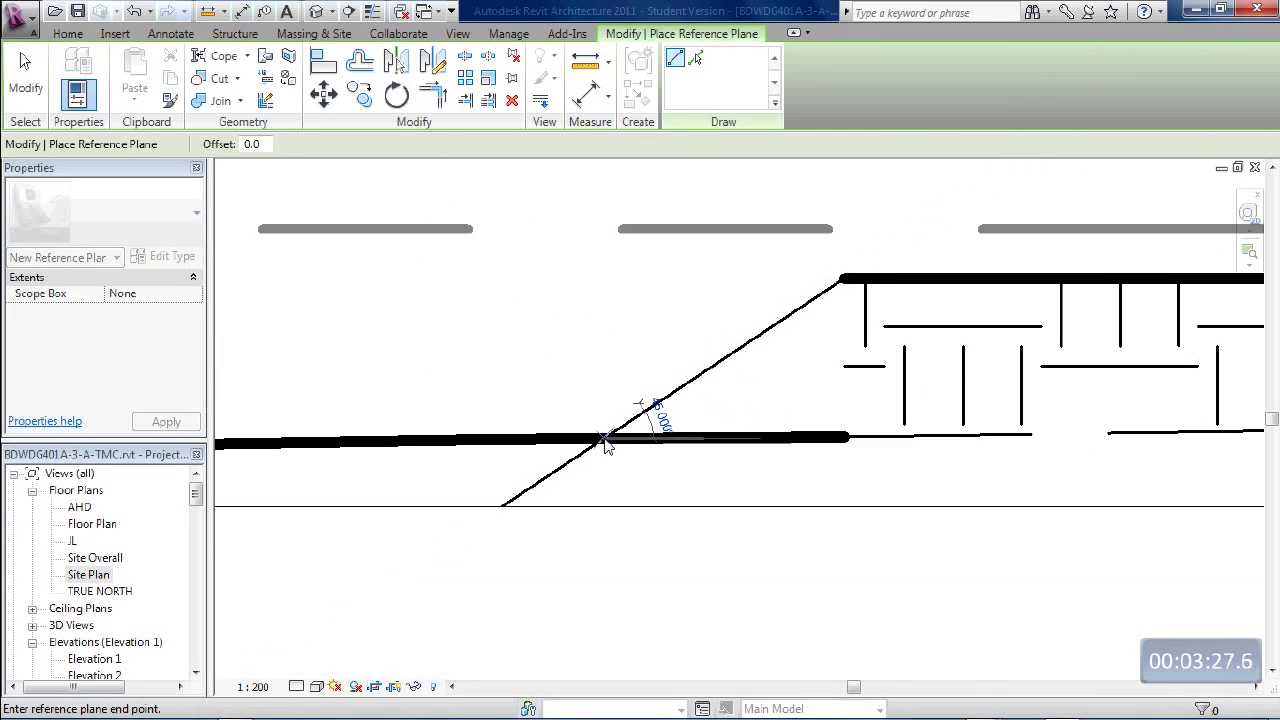
click(605, 323)
key(Escape)
key(Escape)
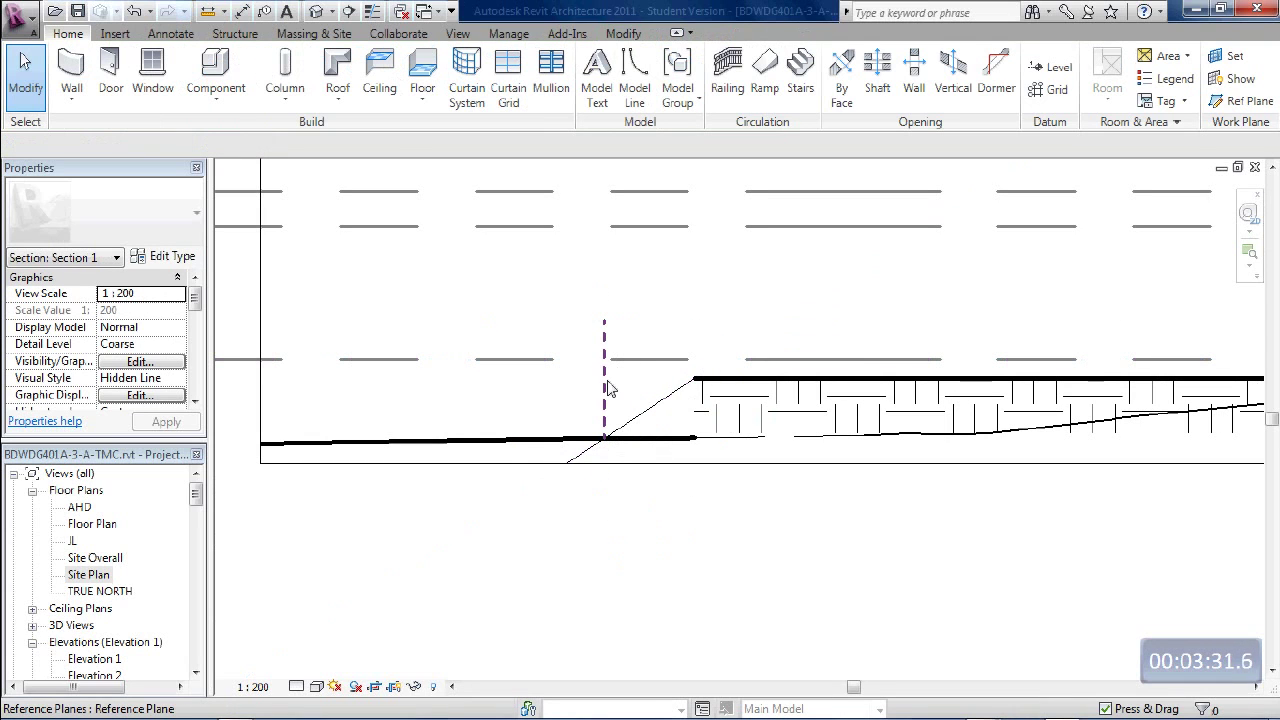
- Select the new reference plane to check it, then clear the selection
click(605, 388)
scroll(604, 438, up, 2)
click(643, 280)
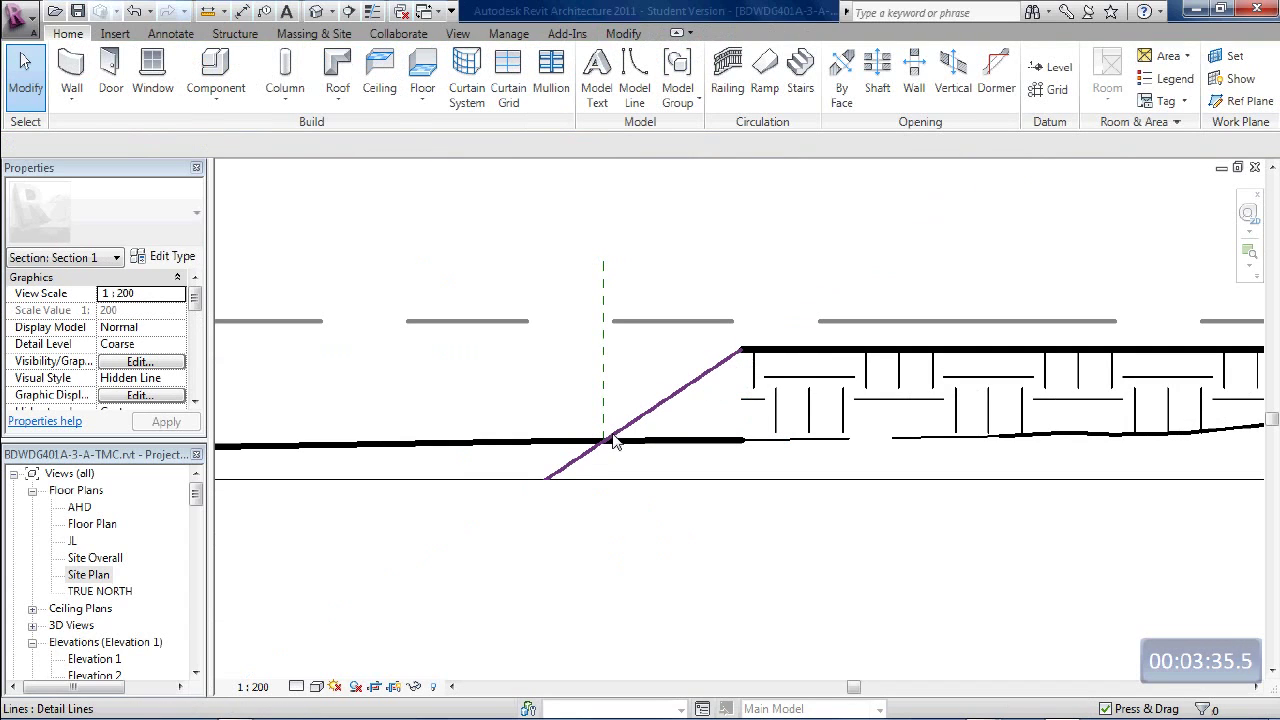
scroll(664, 455, down, 2)
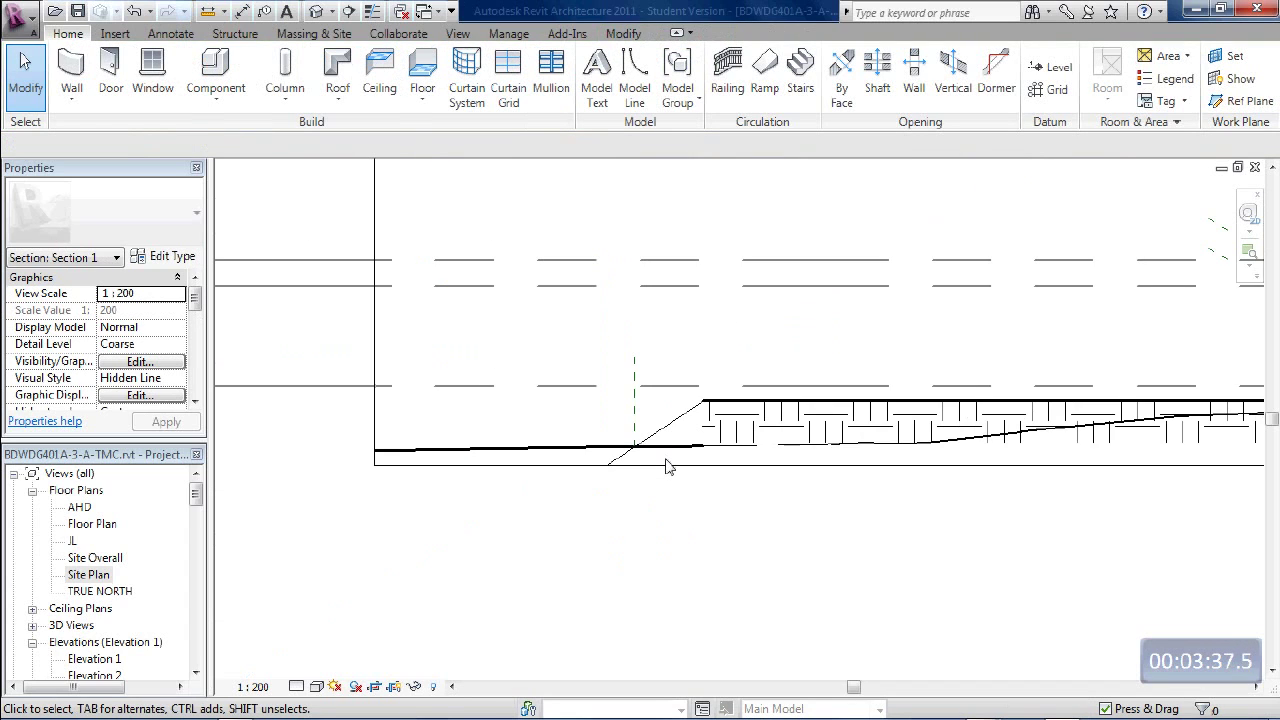
scroll(668, 467, down, 2)
- Mirror a copy of the sloped batter line across a drawn vertical axis
middle_drag(828, 496, 480, 468)
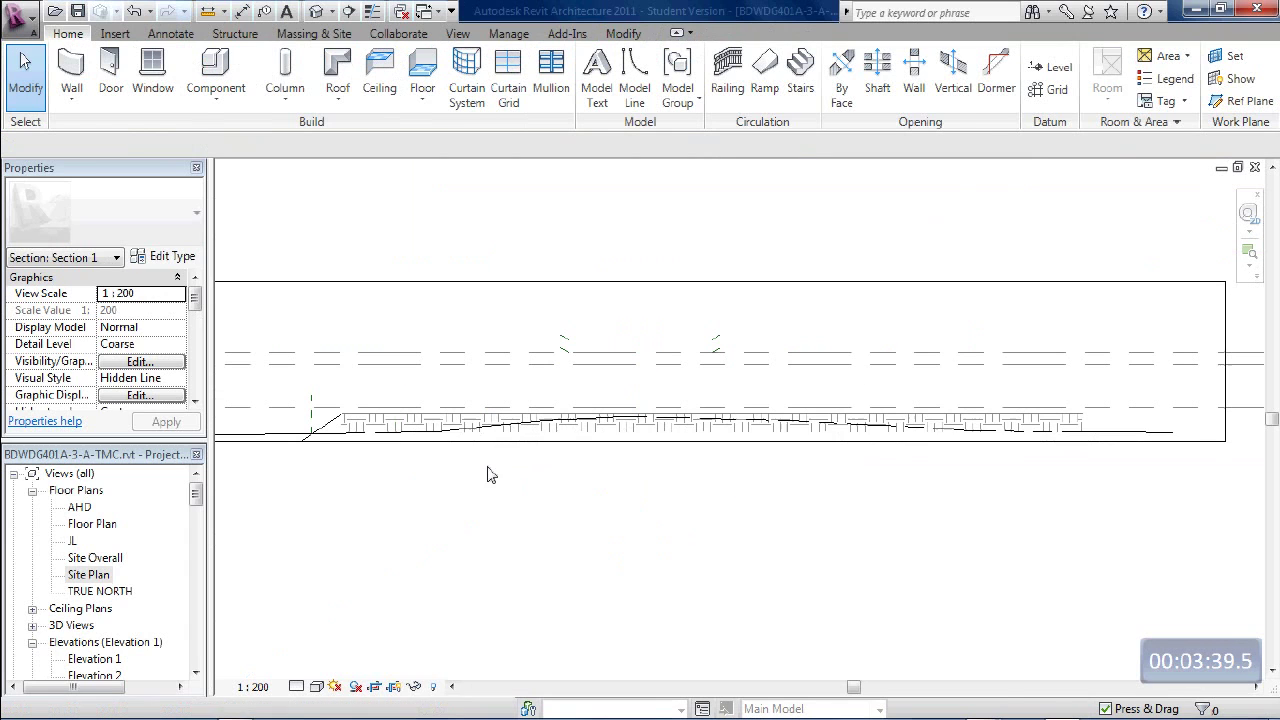
mouse_move(923, 474)
middle_down()
mouse_move(1006, 463)
mouse_move(921, 449)
middle_up()
scroll(921, 449, up, 1)
scroll(780, 452, down, 3)
scroll(390, 435, up, 5)
click(336, 464)
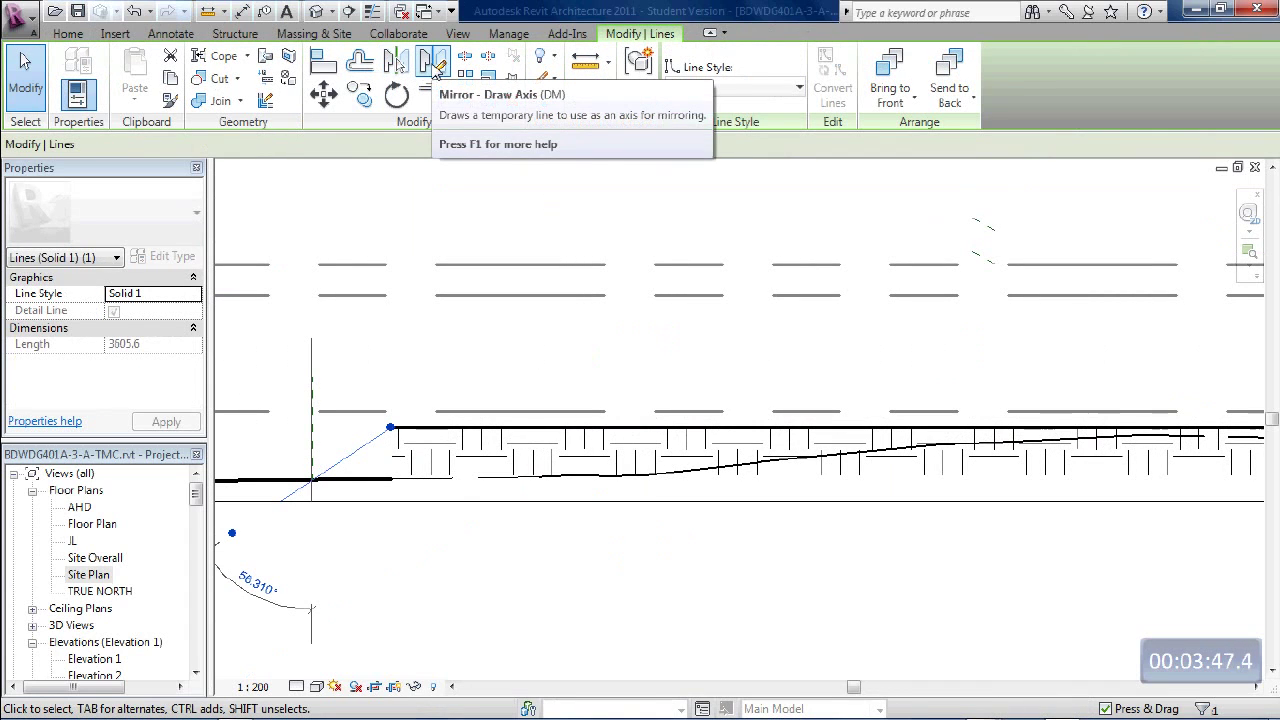
click(436, 66)
scroll(795, 328, down, 3)
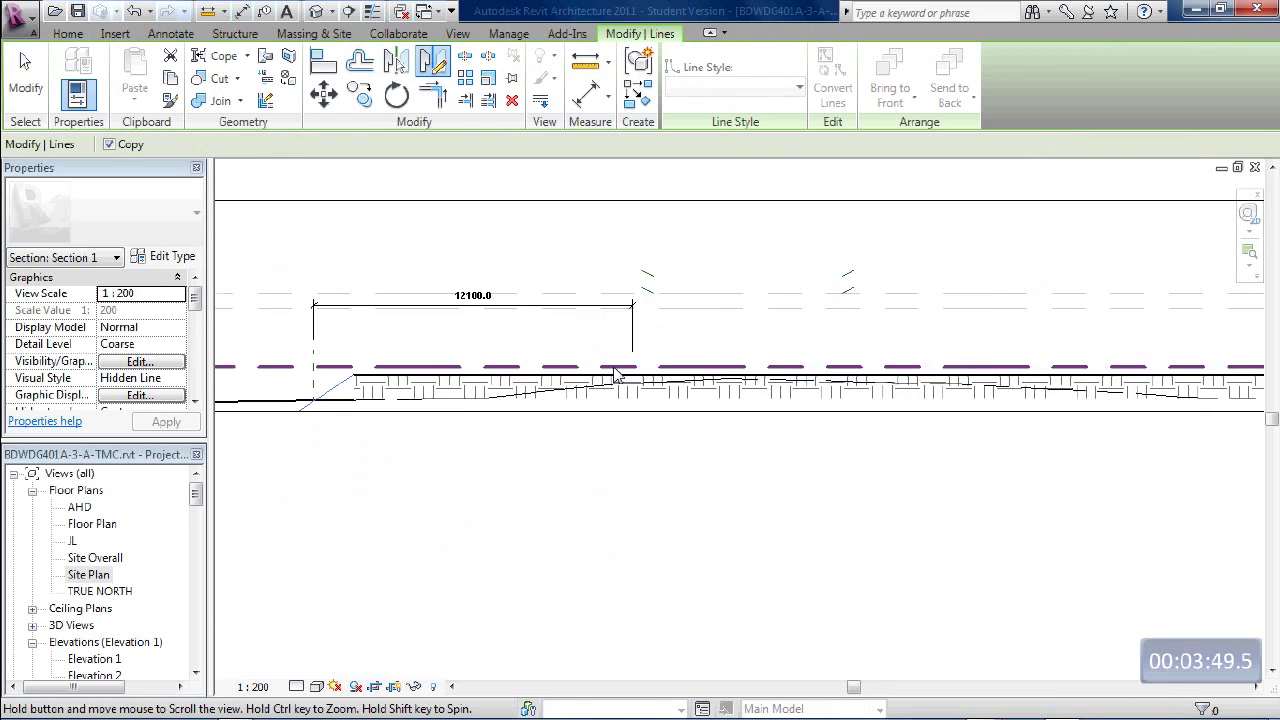
click(842, 270)
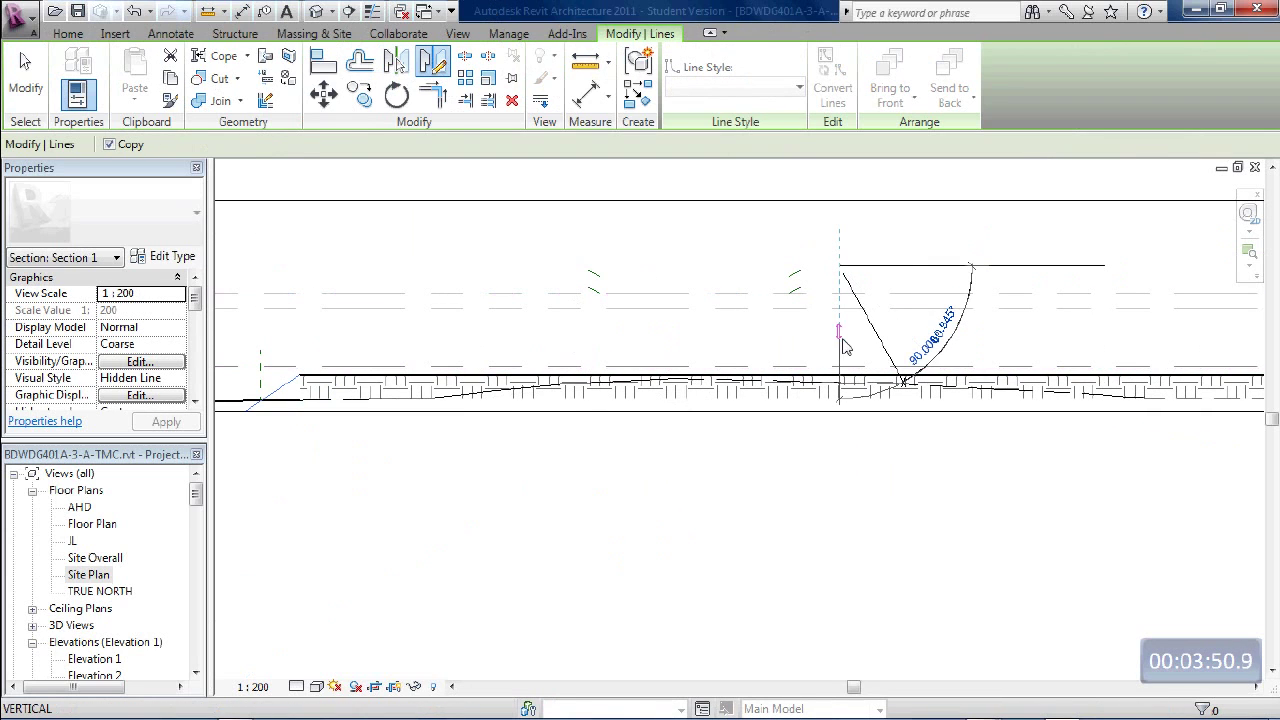
click(963, 480)
- Move the mirrored batter line so its top end sits on the wall's end
middle_drag(963, 480, 806, 454)
click(865, 434)
scroll(921, 353, up, 3)
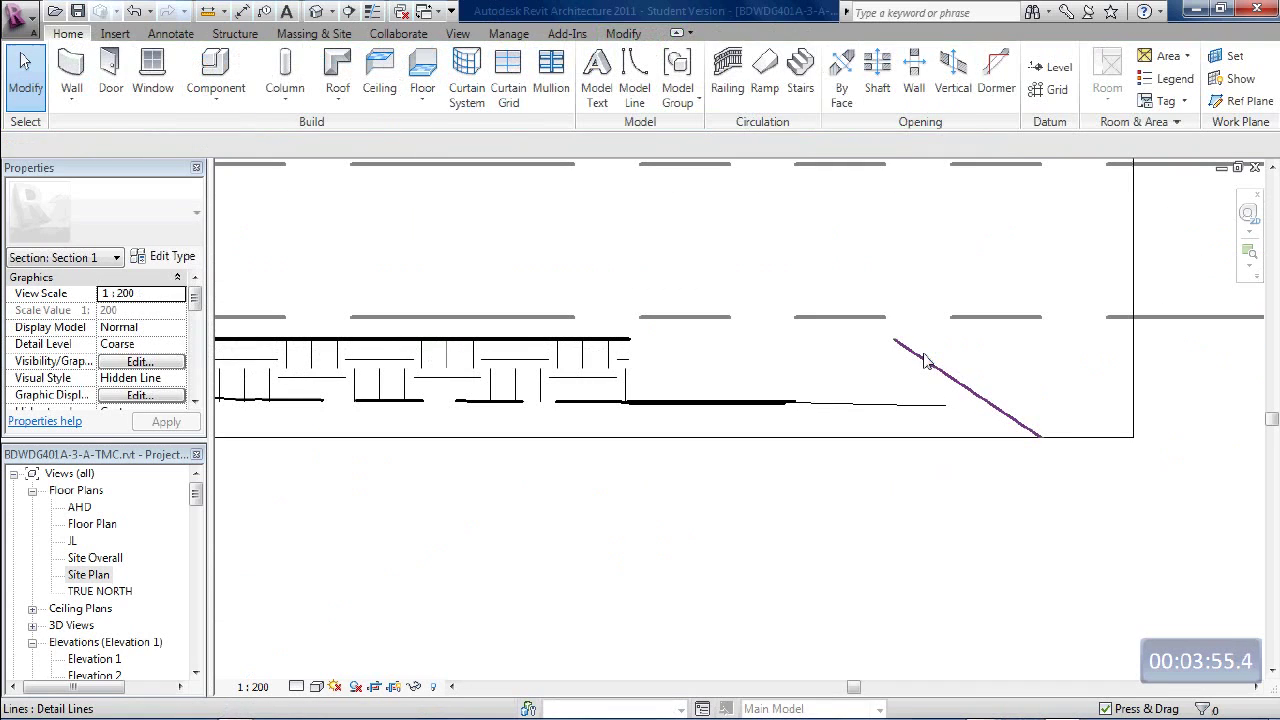
click(934, 366)
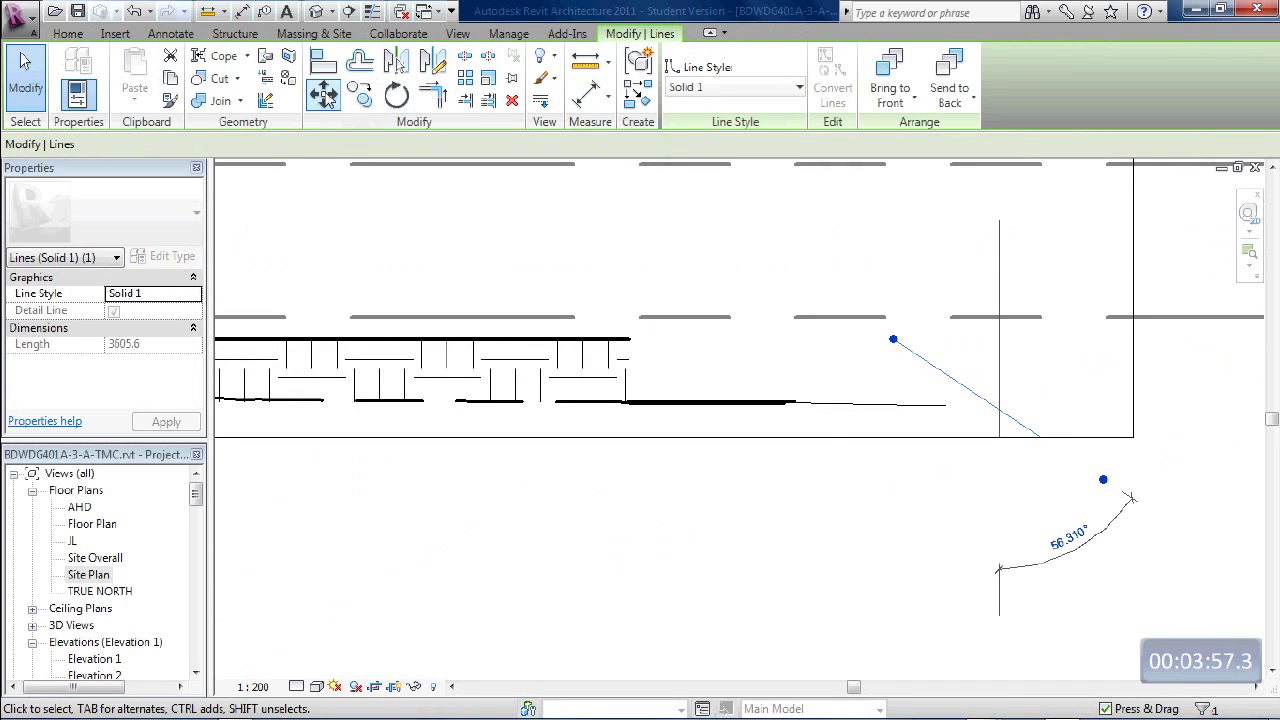
click(324, 95)
click(894, 341)
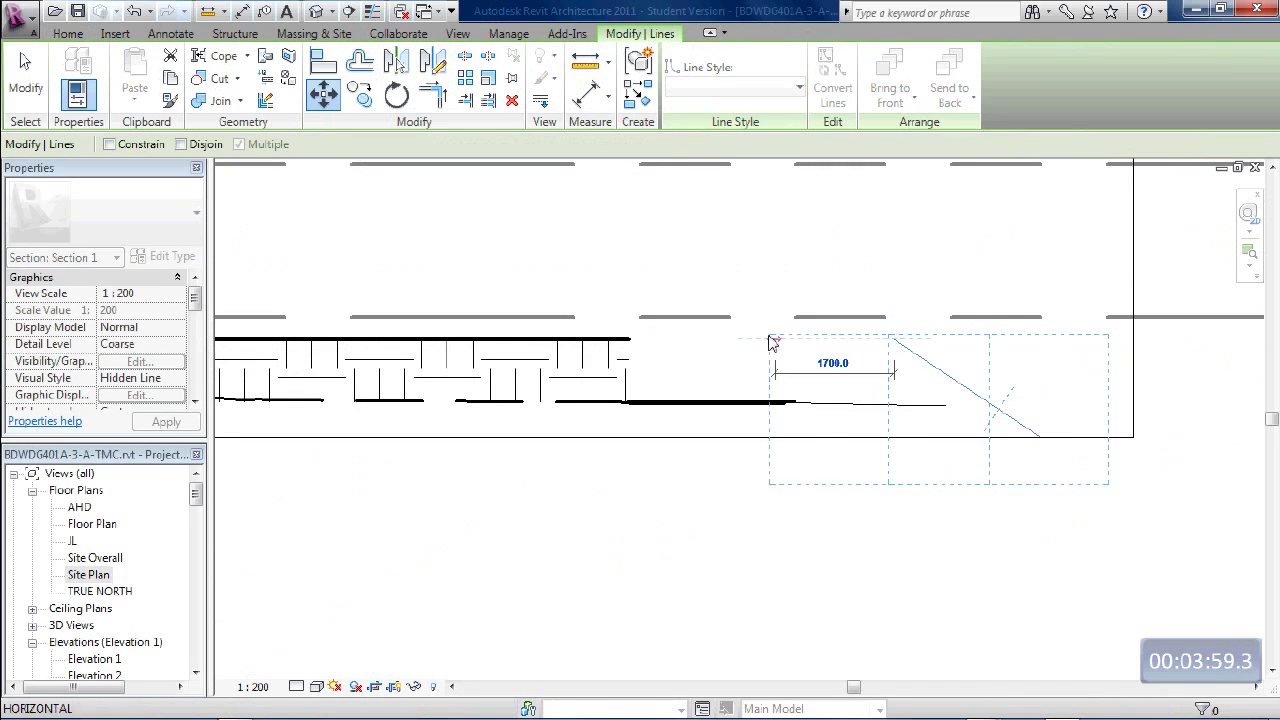
scroll(628, 345, up, 3)
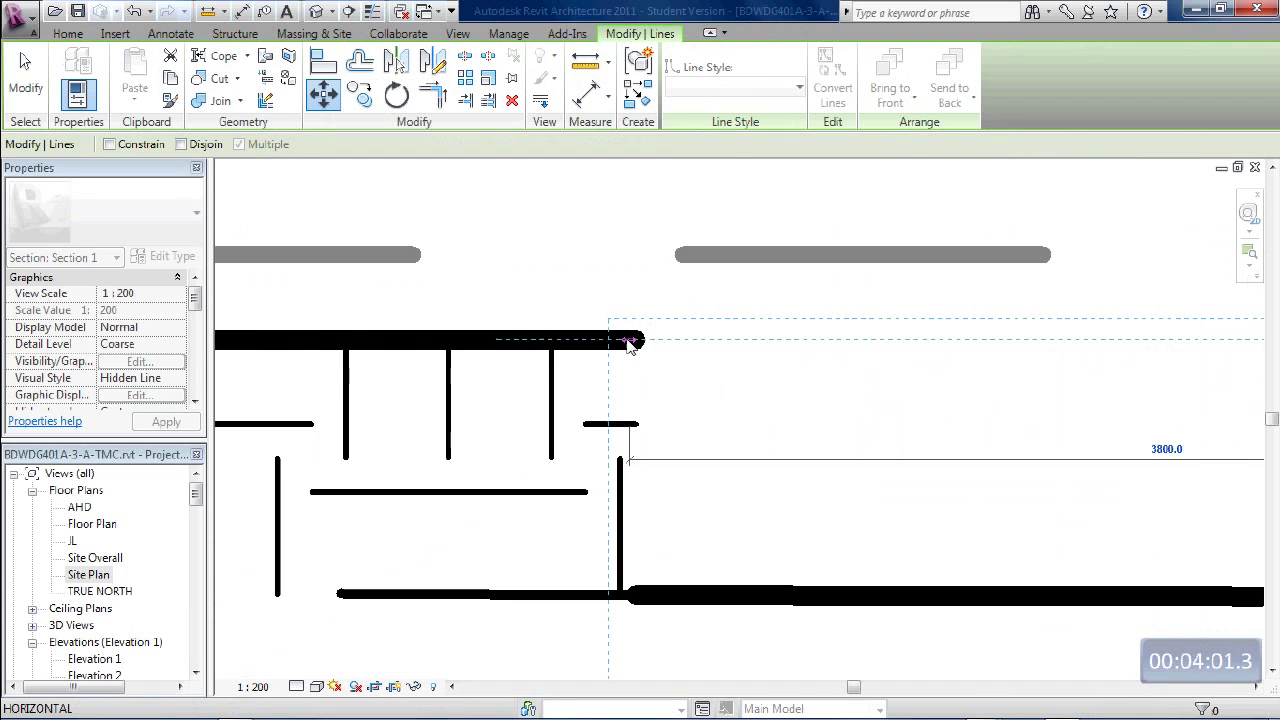
click(632, 345)
scroll(700, 375, down, 3)
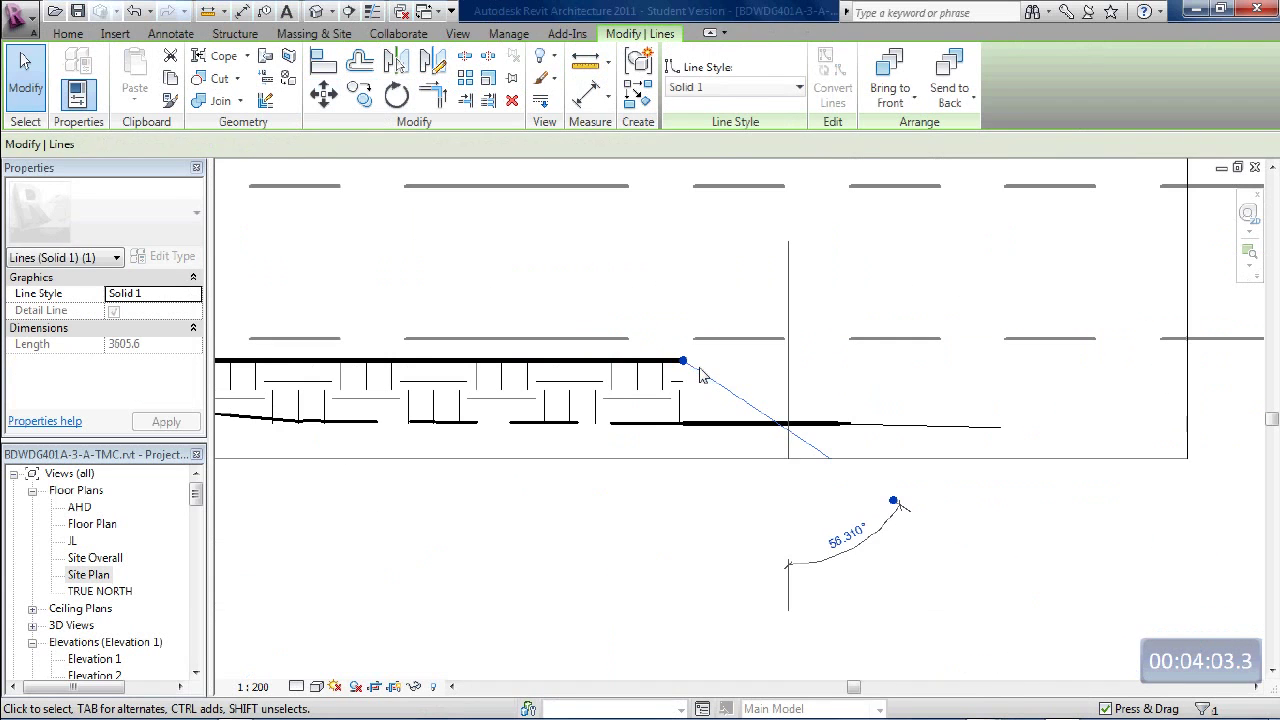
- Draw a vertical reference plane (RP) where the mirrored batter line meets the ground
key(Escape)
double_click(723, 394)
scroll(737, 445, up, 2)
key(r)
key(p)
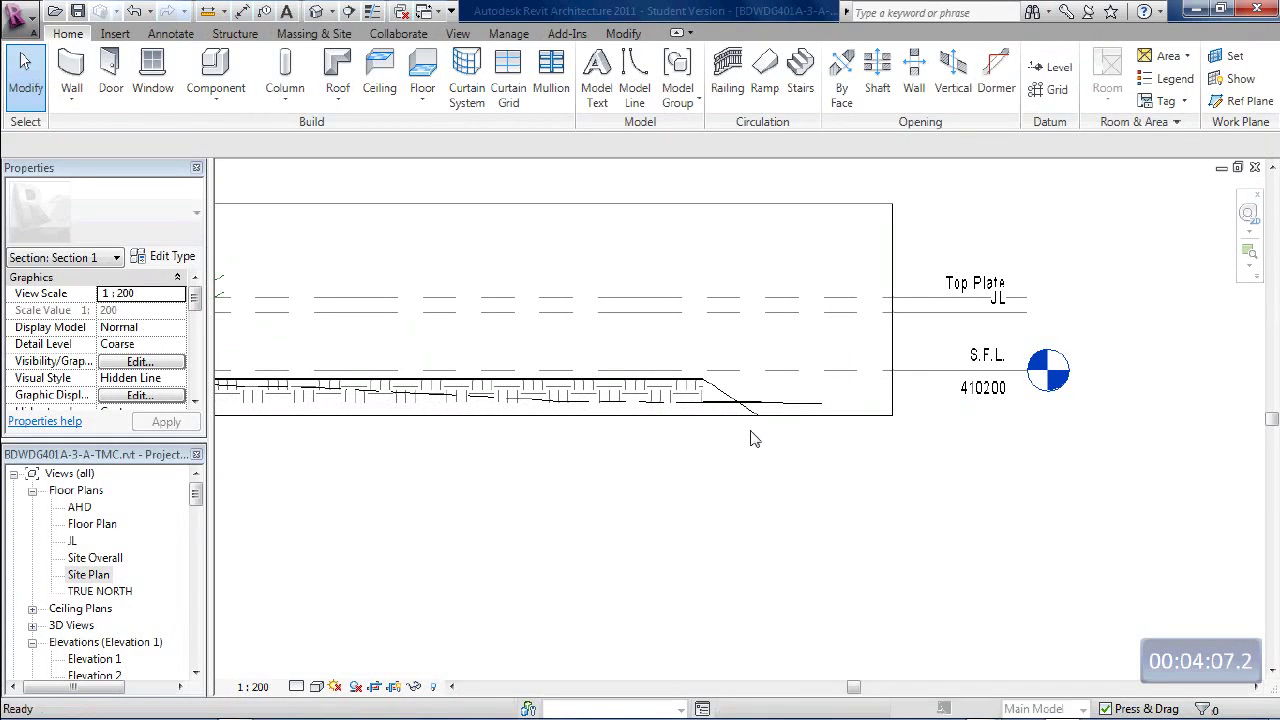
scroll(745, 415, up, 3)
scroll(737, 398, up, 3)
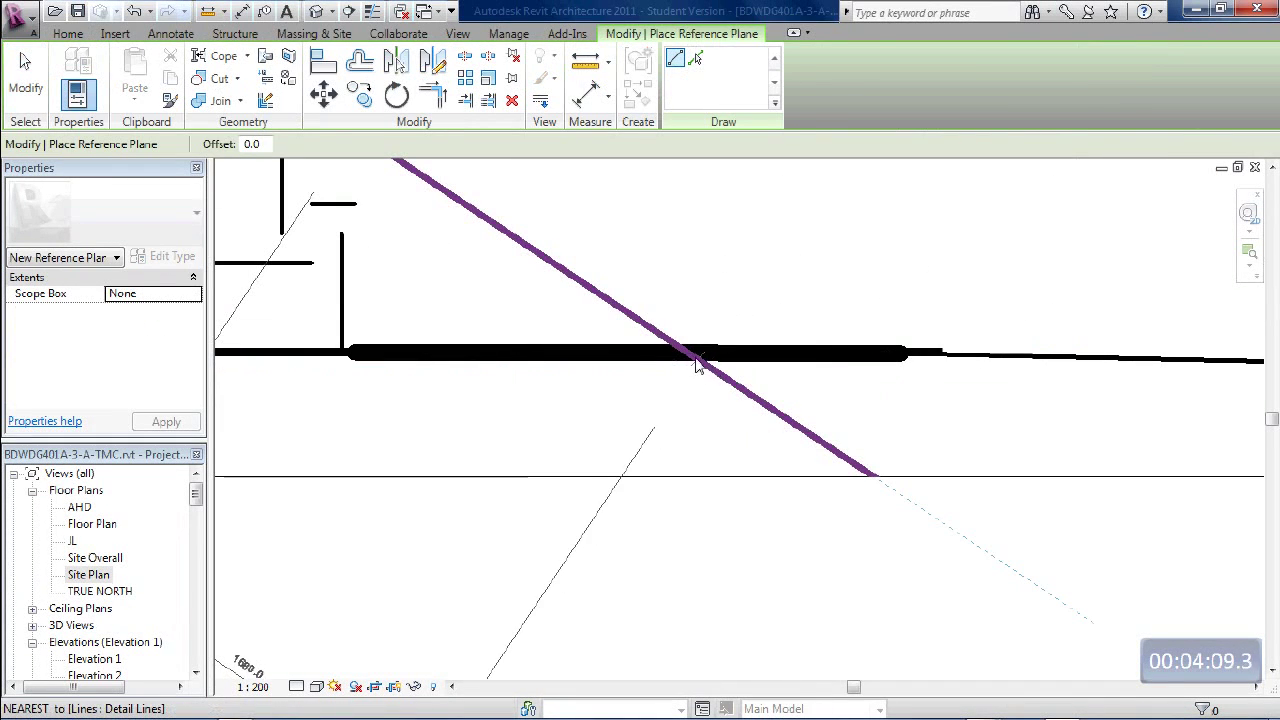
scroll(689, 360, down, 3)
click(688, 357)
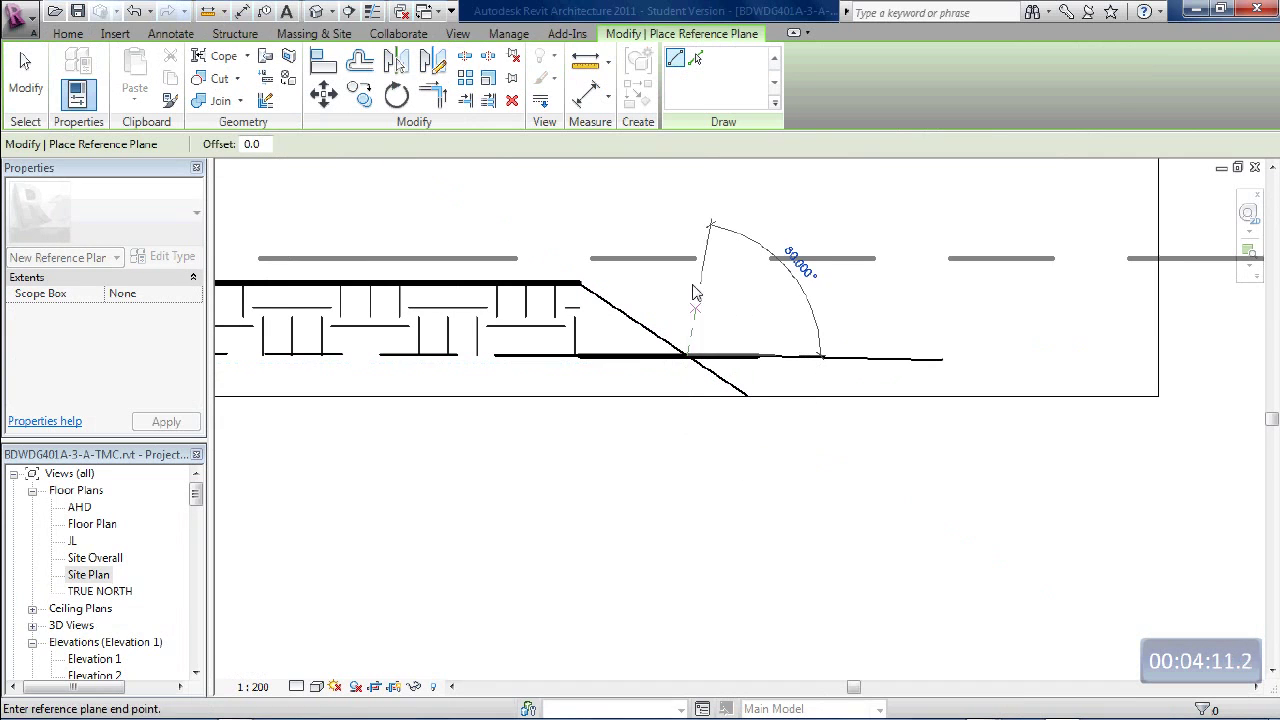
click(687, 208)
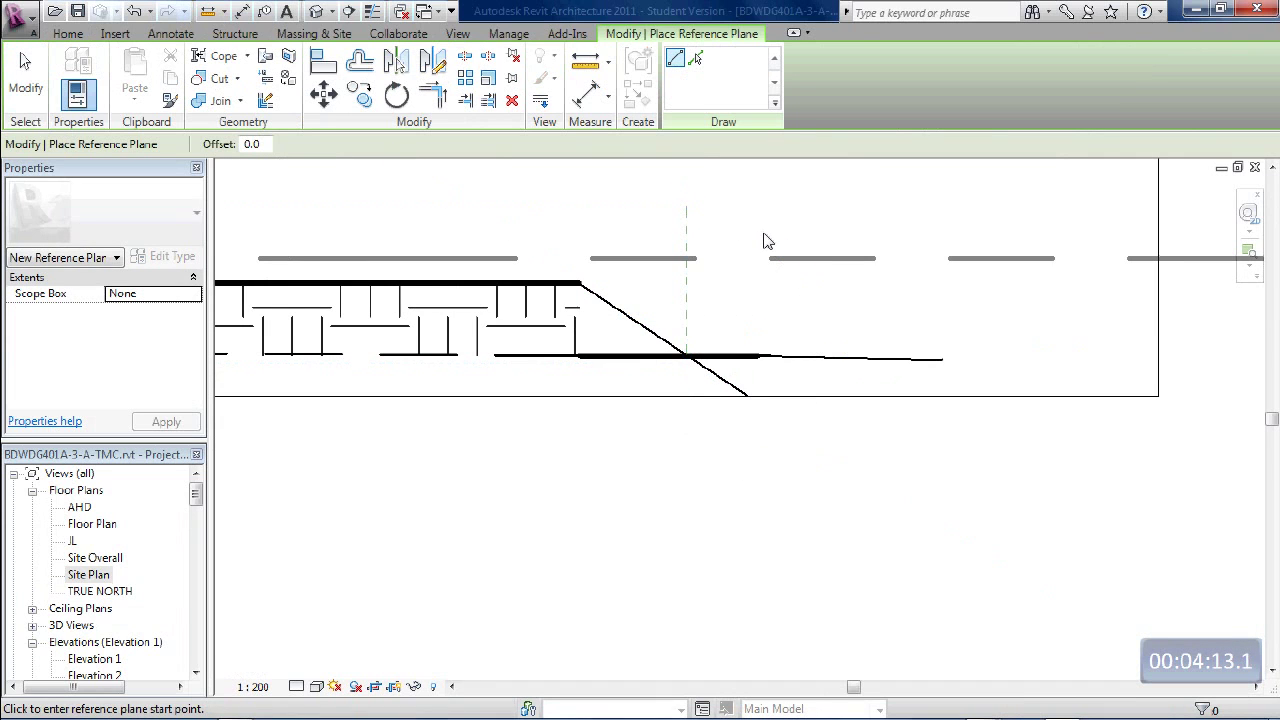
key(Escape)
key(Escape)
- Pan and zoom the section to show the whole ground profile
scroll(763, 274, down, 2)
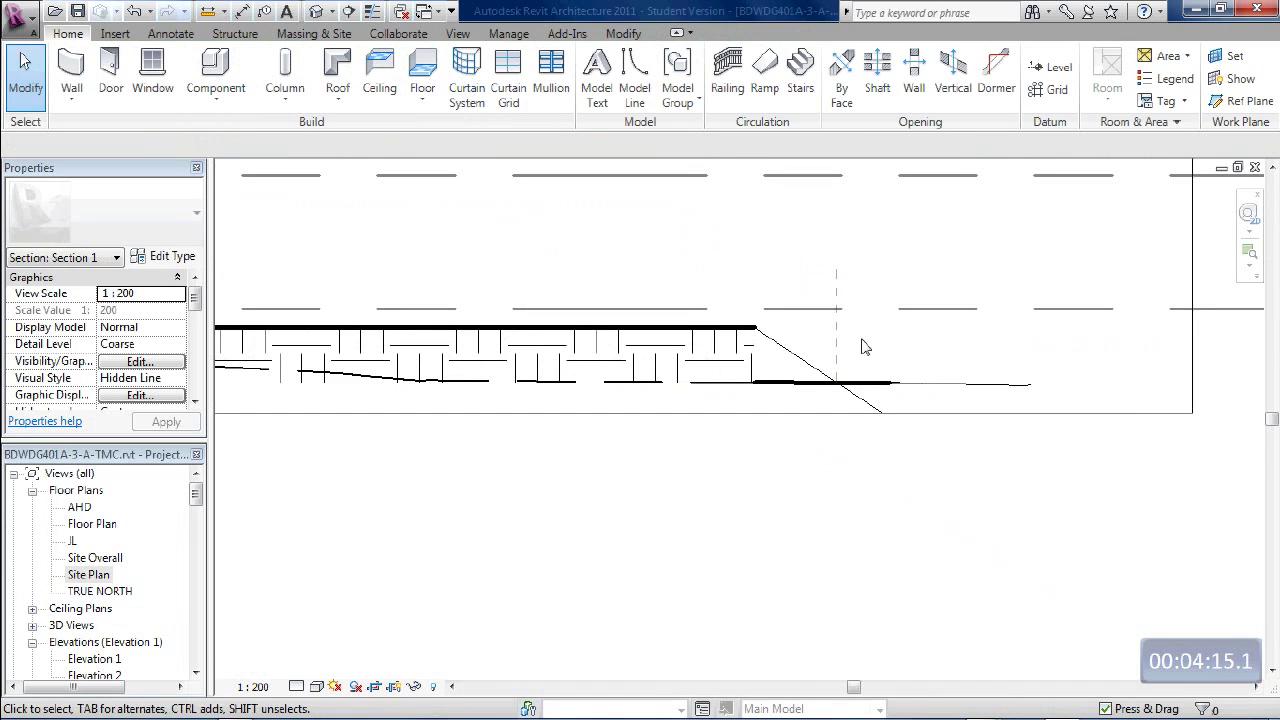
scroll(838, 347, down, 4)
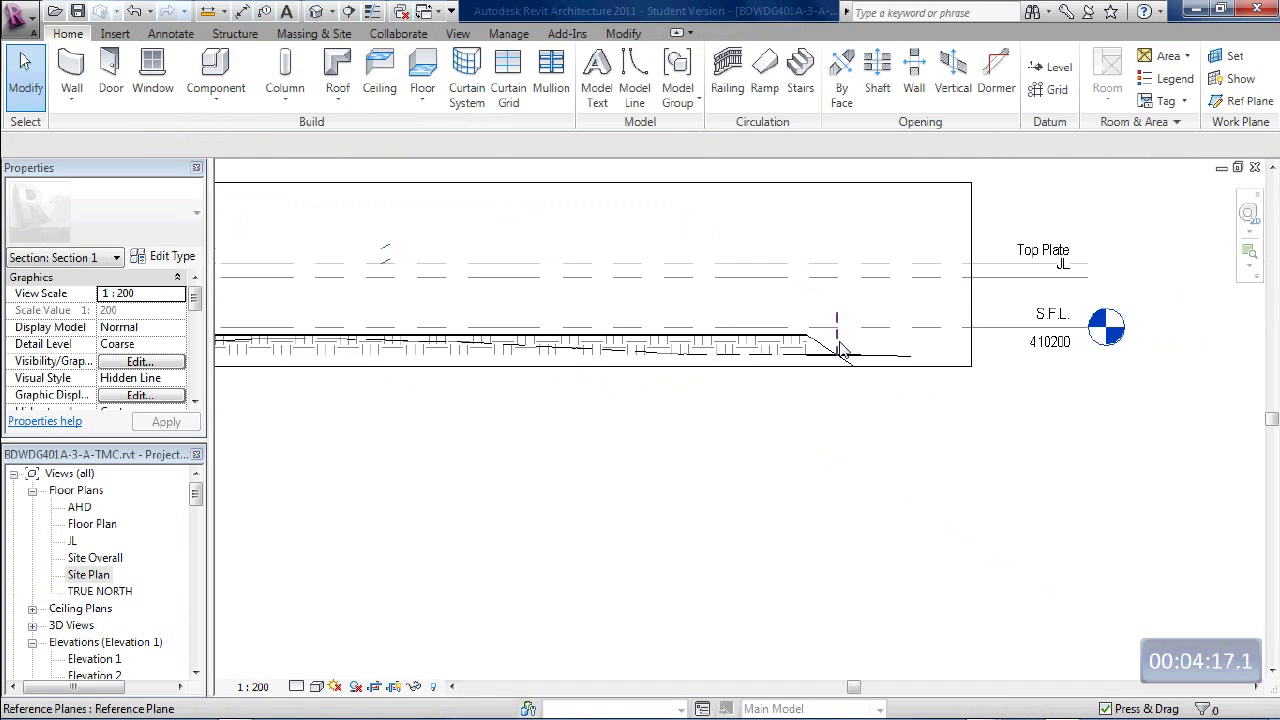
middle_drag(849, 351, 945, 350)
scroll(946, 351, up, 2)
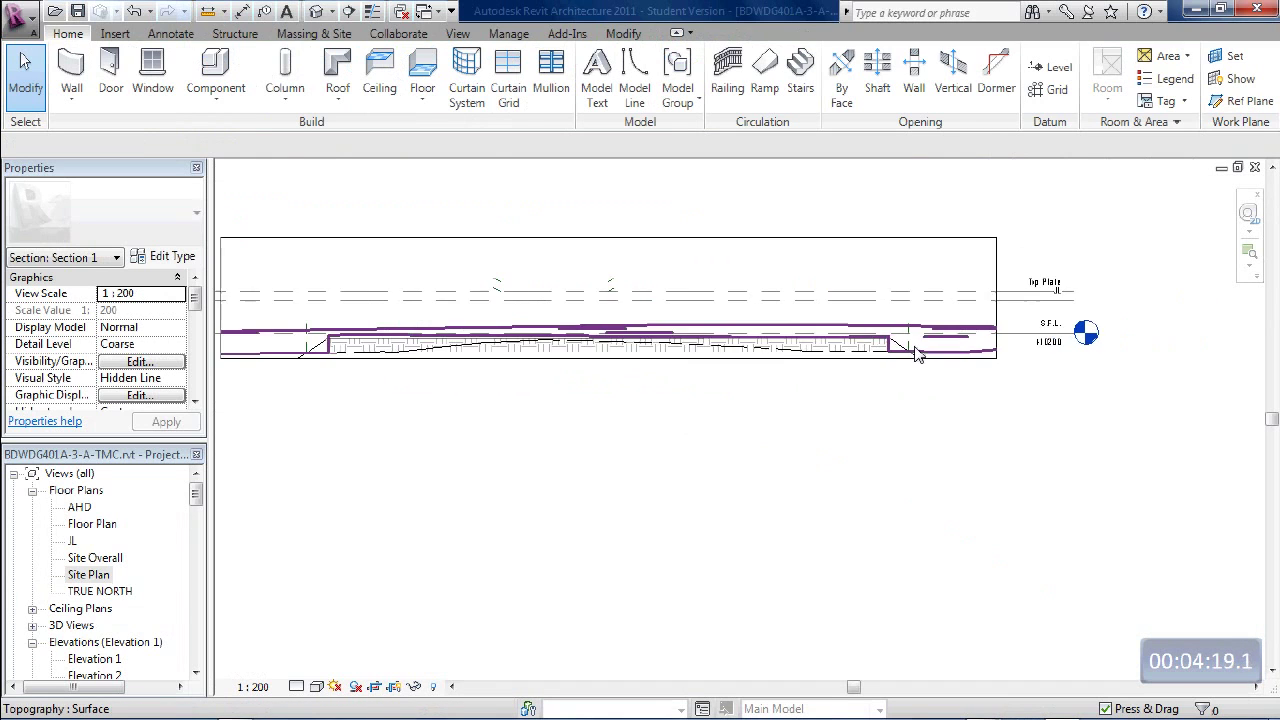
middle_drag(890, 396, 1070, 414)
scroll(1070, 414, down, 1)
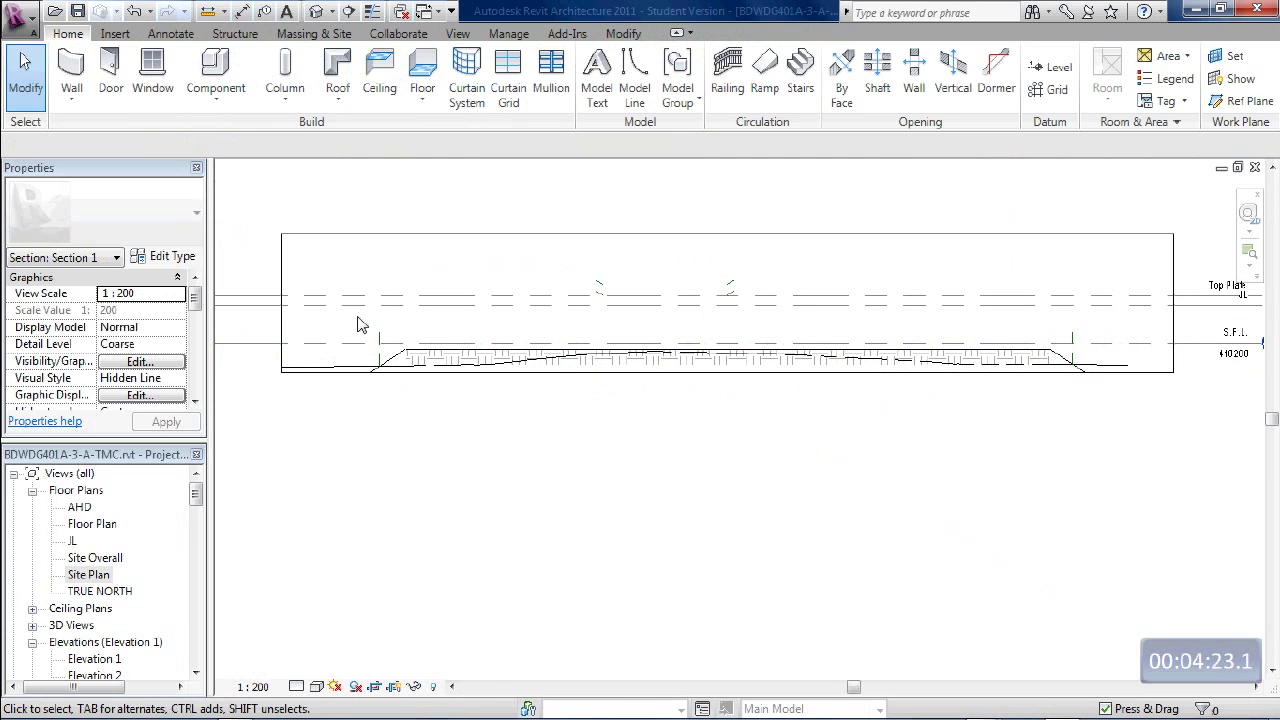
double_click(96, 576)
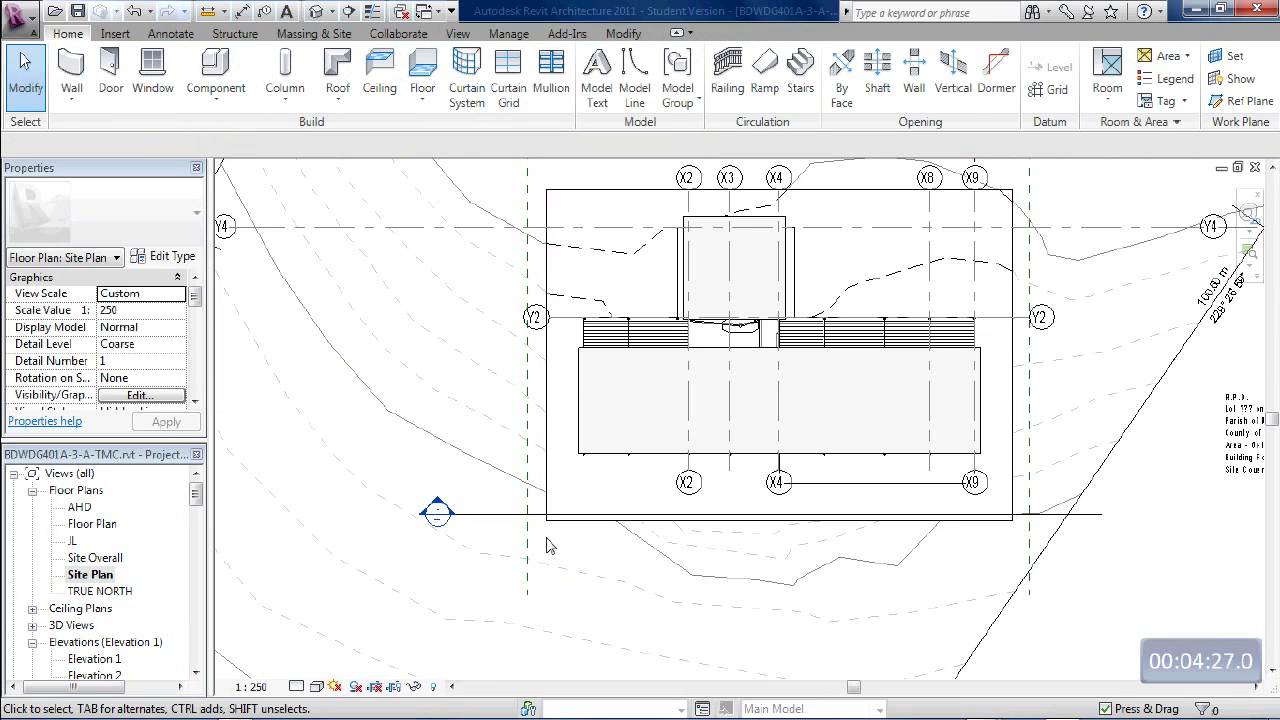
scroll(530, 520, up, 5)
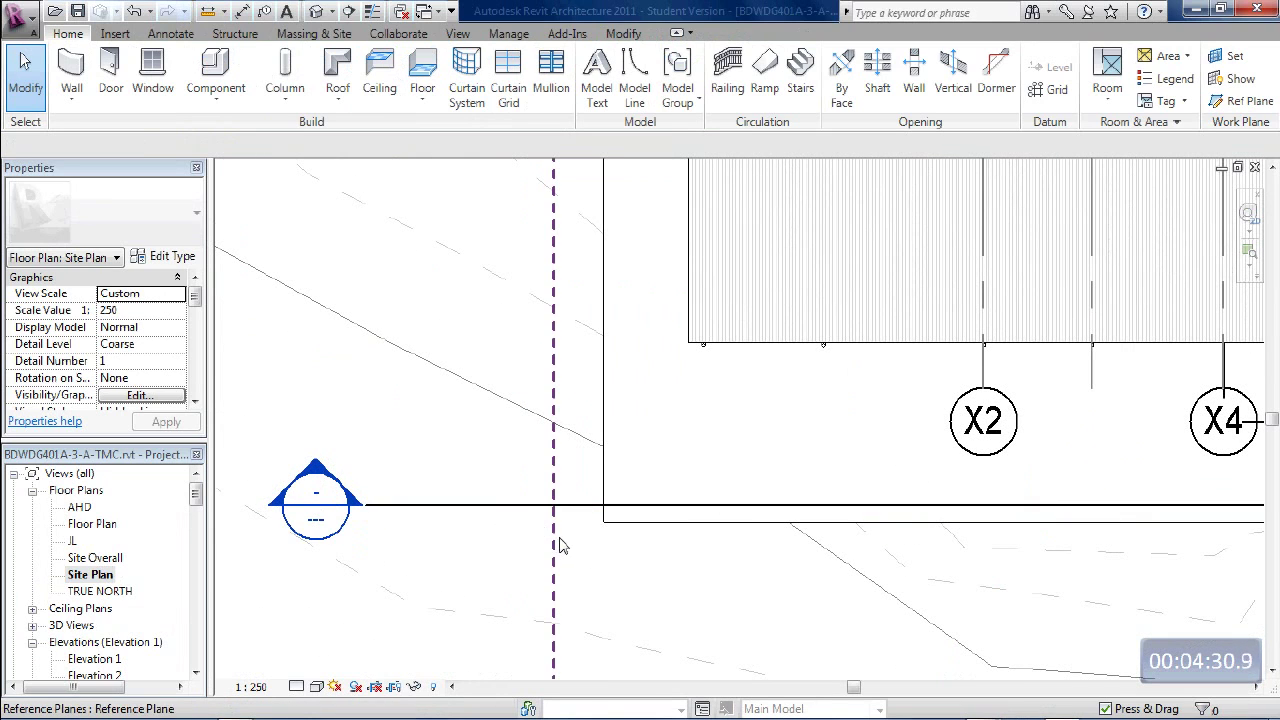
scroll(557, 525, down, 6)
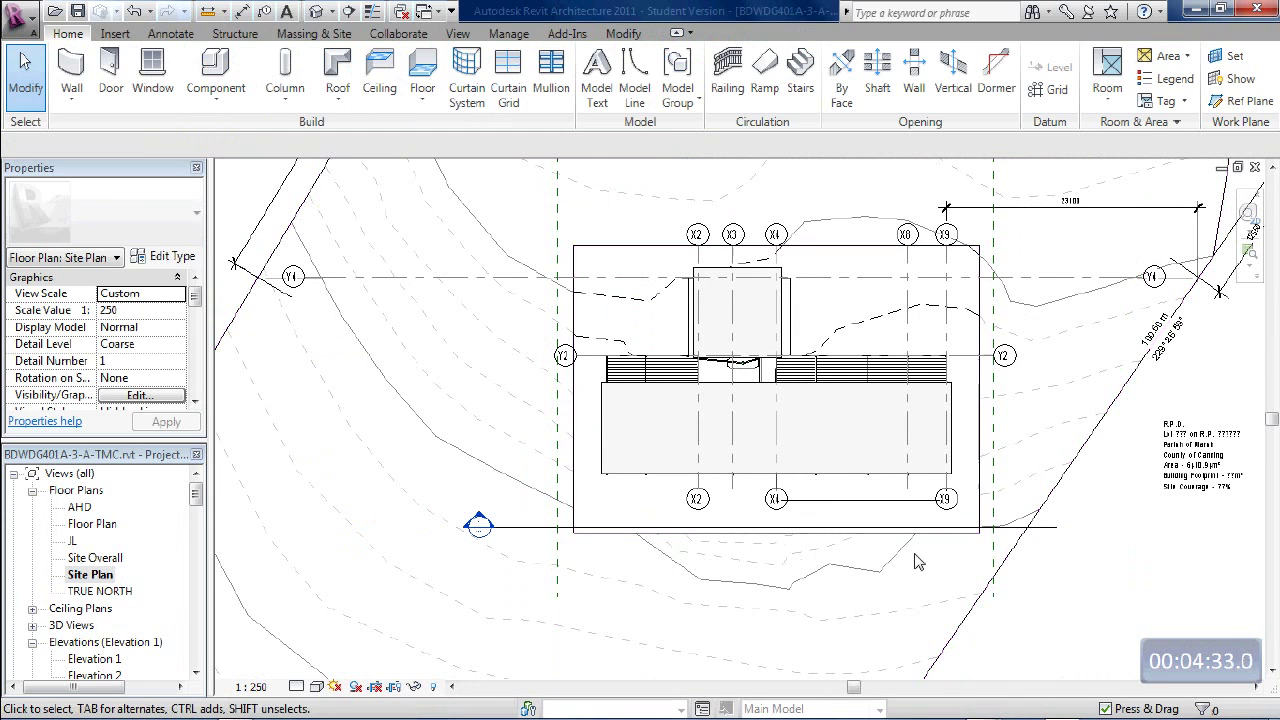
scroll(548, 540, up, 4)
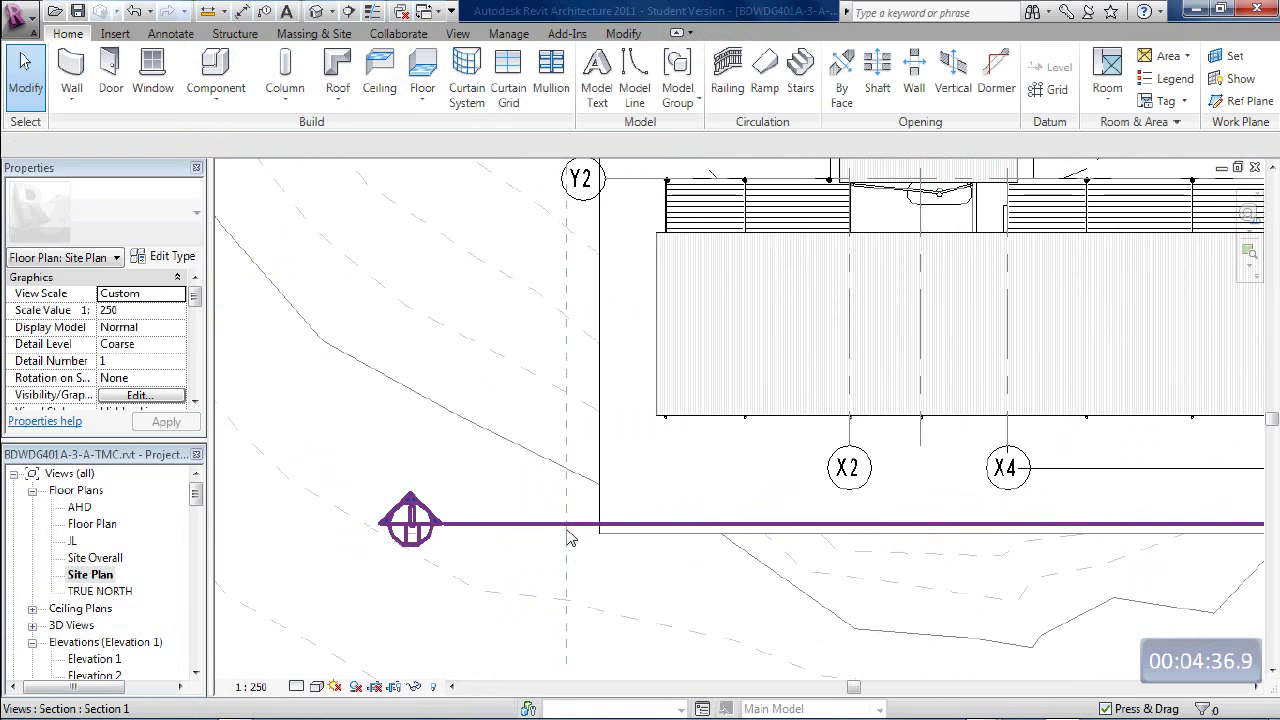
scroll(567, 537, down, 3)
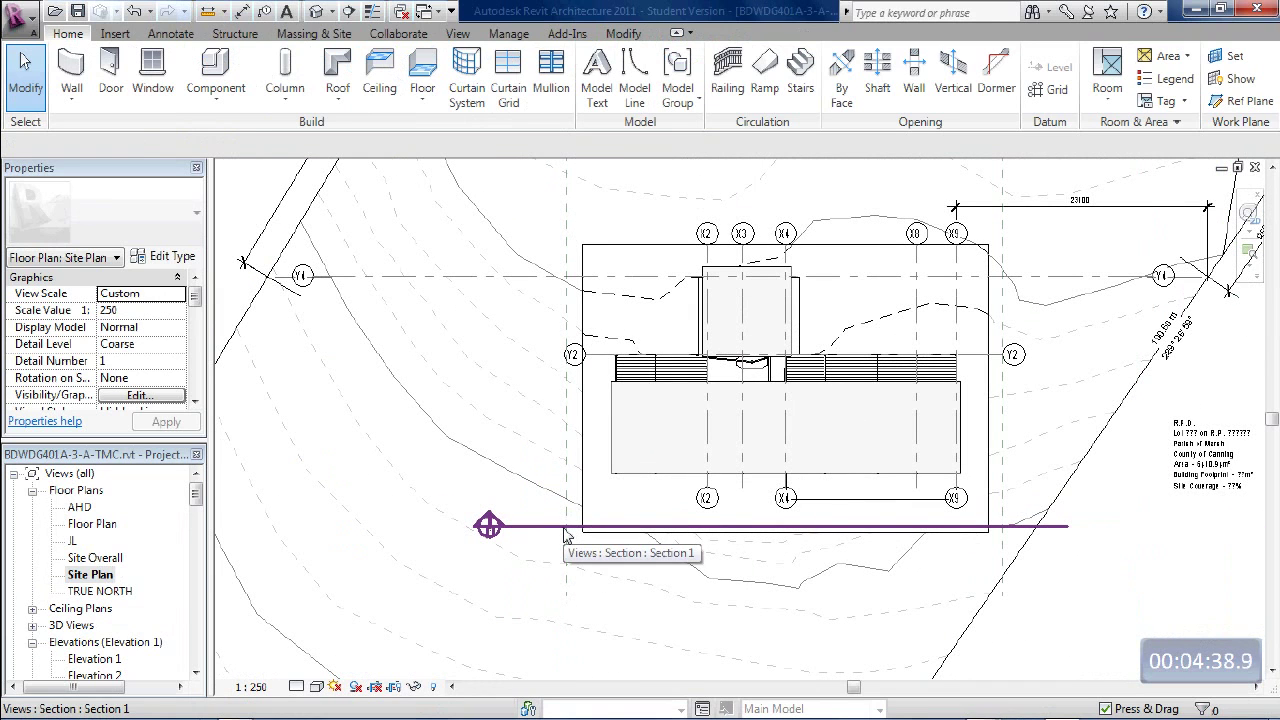
scroll(563, 537, up, 4)
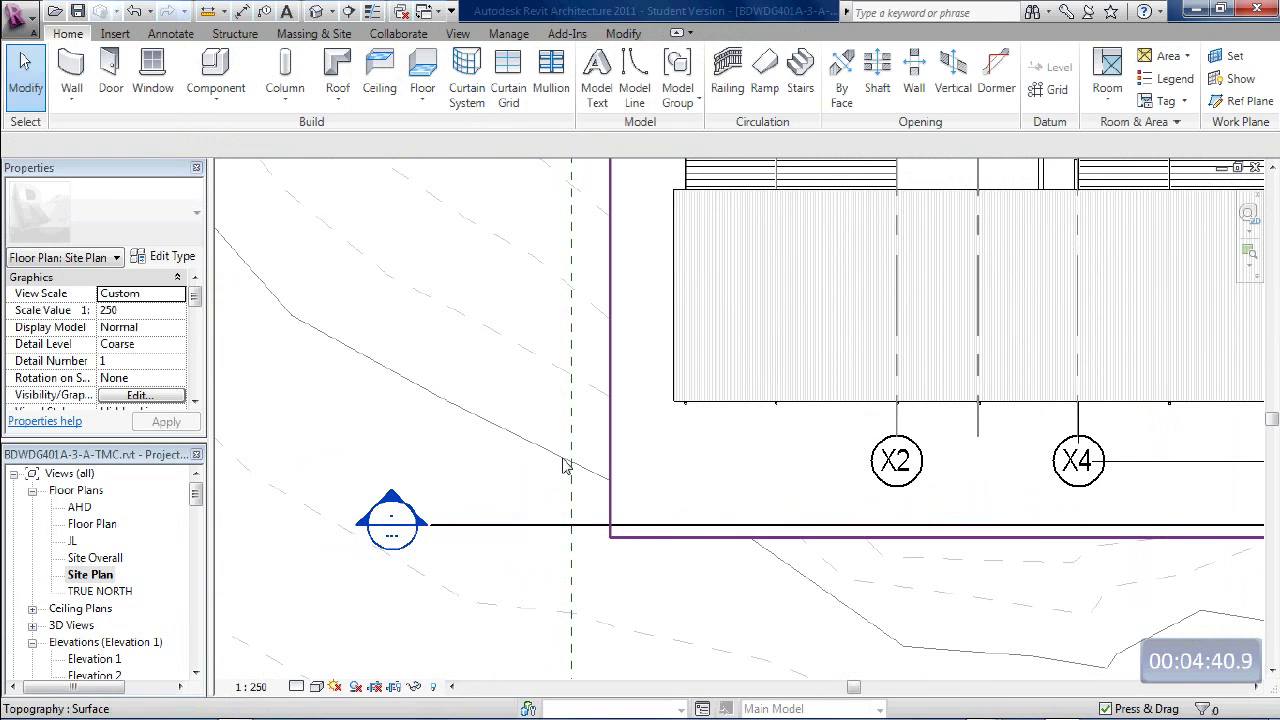
- Draw a small detail-line circle where the left reference plane crosses the section line
click(172, 34)
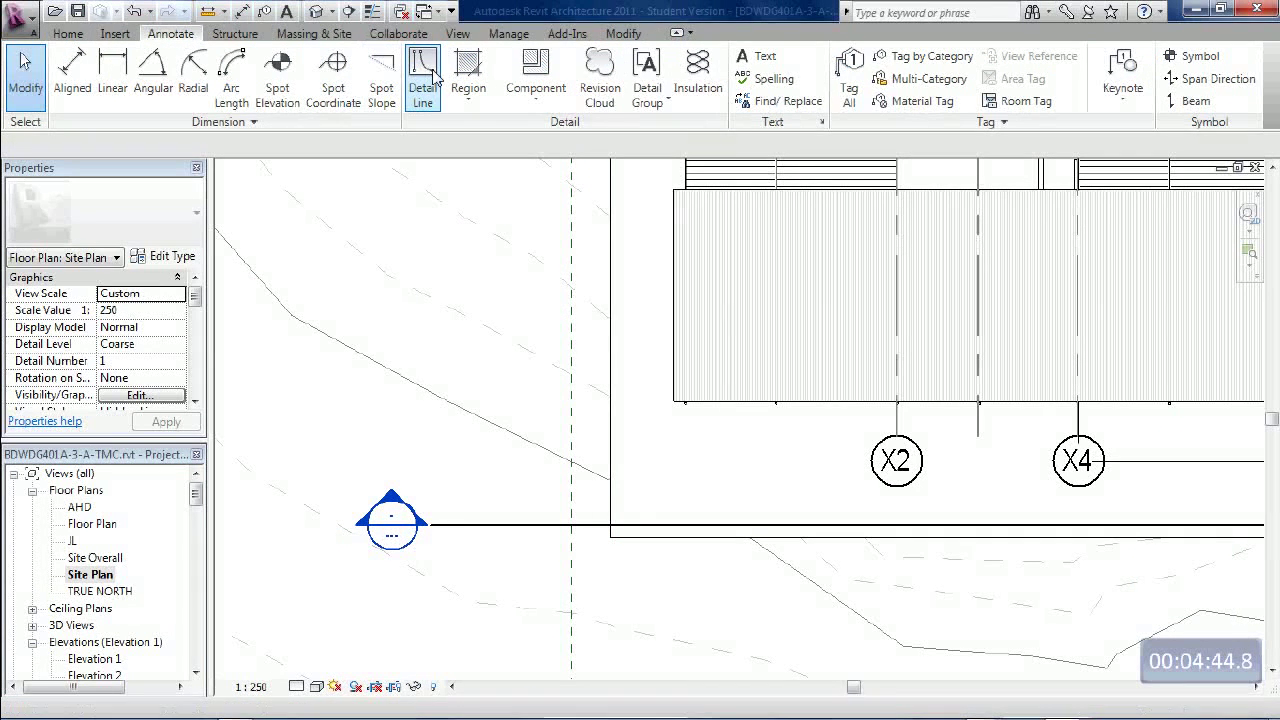
click(424, 66)
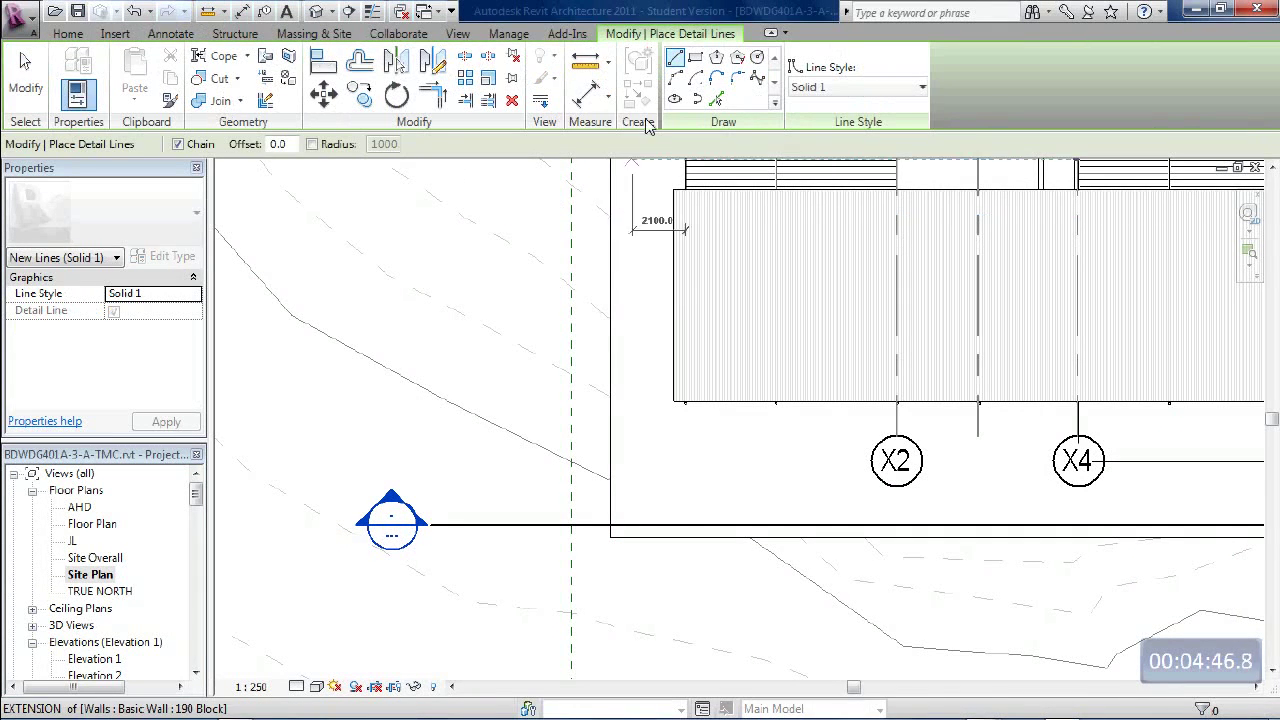
click(757, 60)
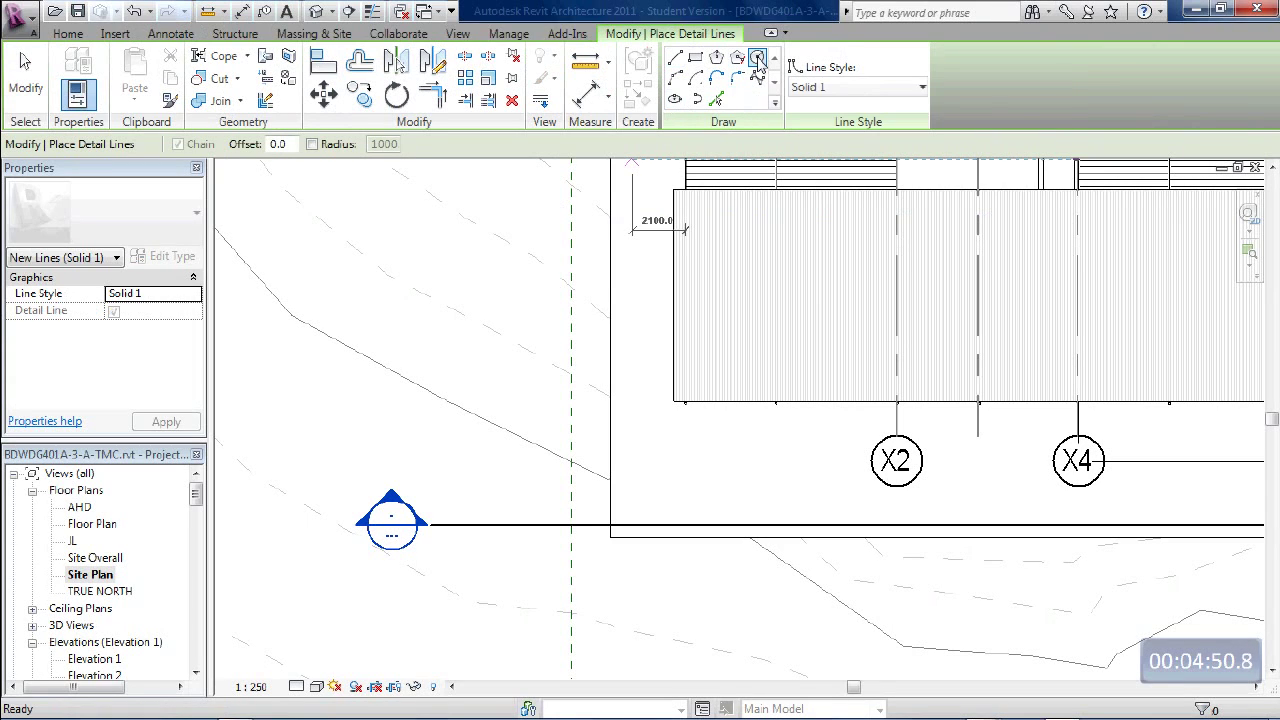
scroll(583, 560, up, 4)
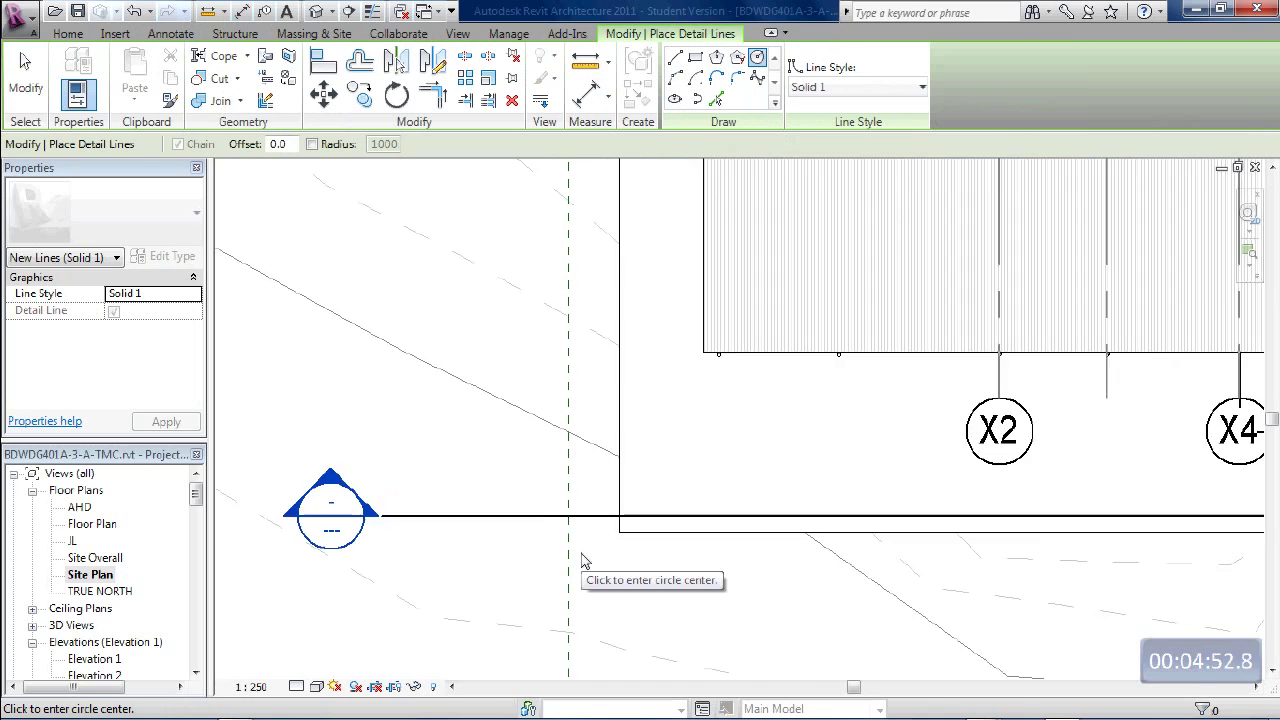
click(561, 489)
click(575, 487)
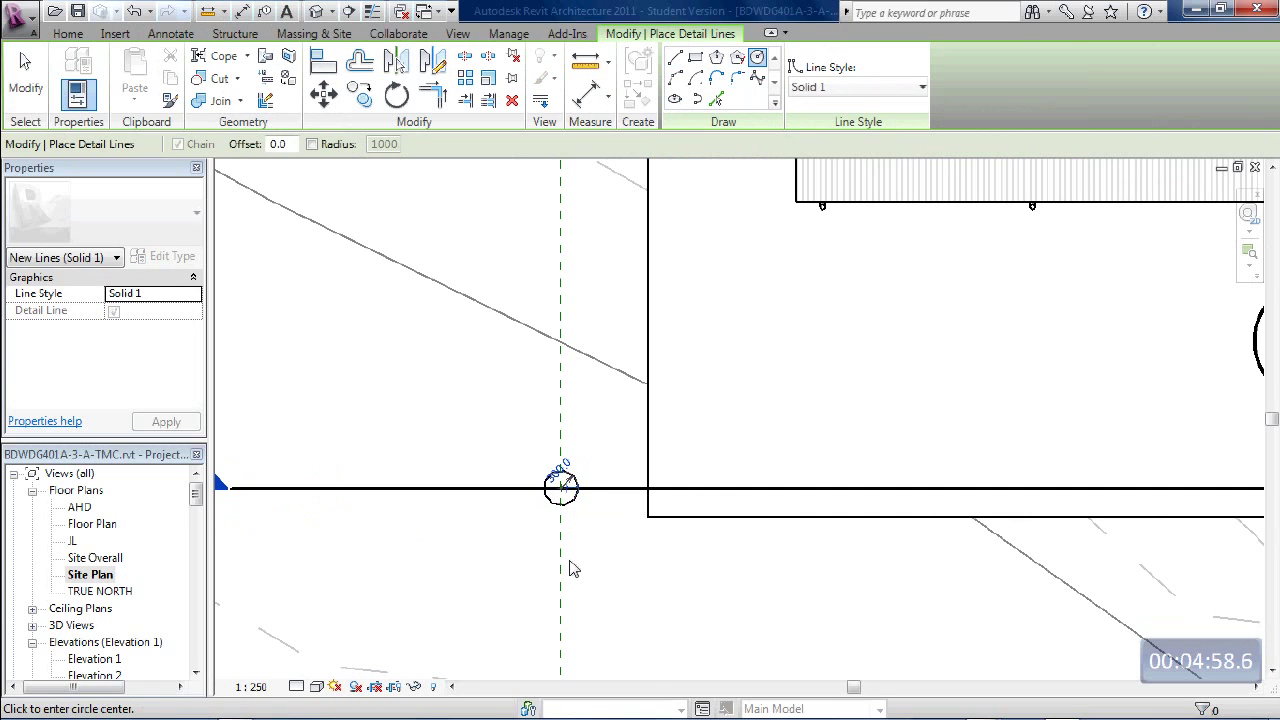
key(Escape)
key(Escape)
- Copy the circle to where the right reference plane crosses the section line
scroll(572, 540, down, 2)
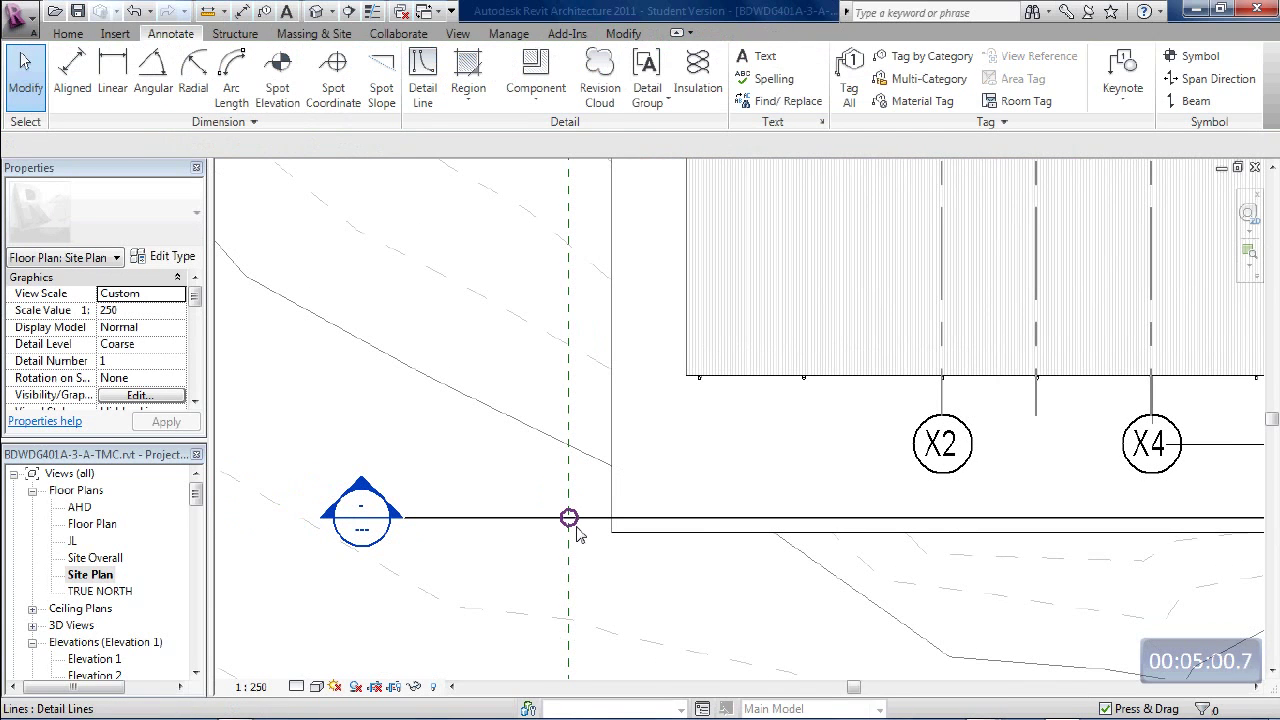
click(568, 516)
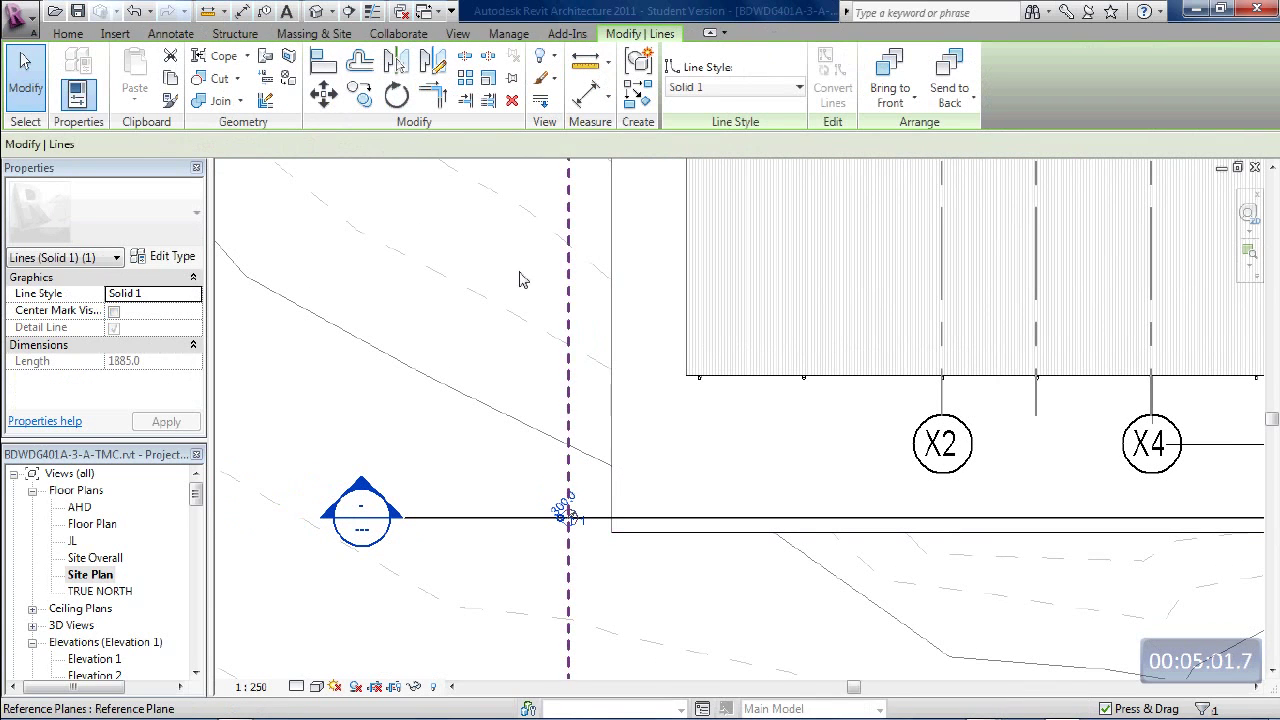
click(362, 98)
click(568, 516)
scroll(663, 598, down, 3)
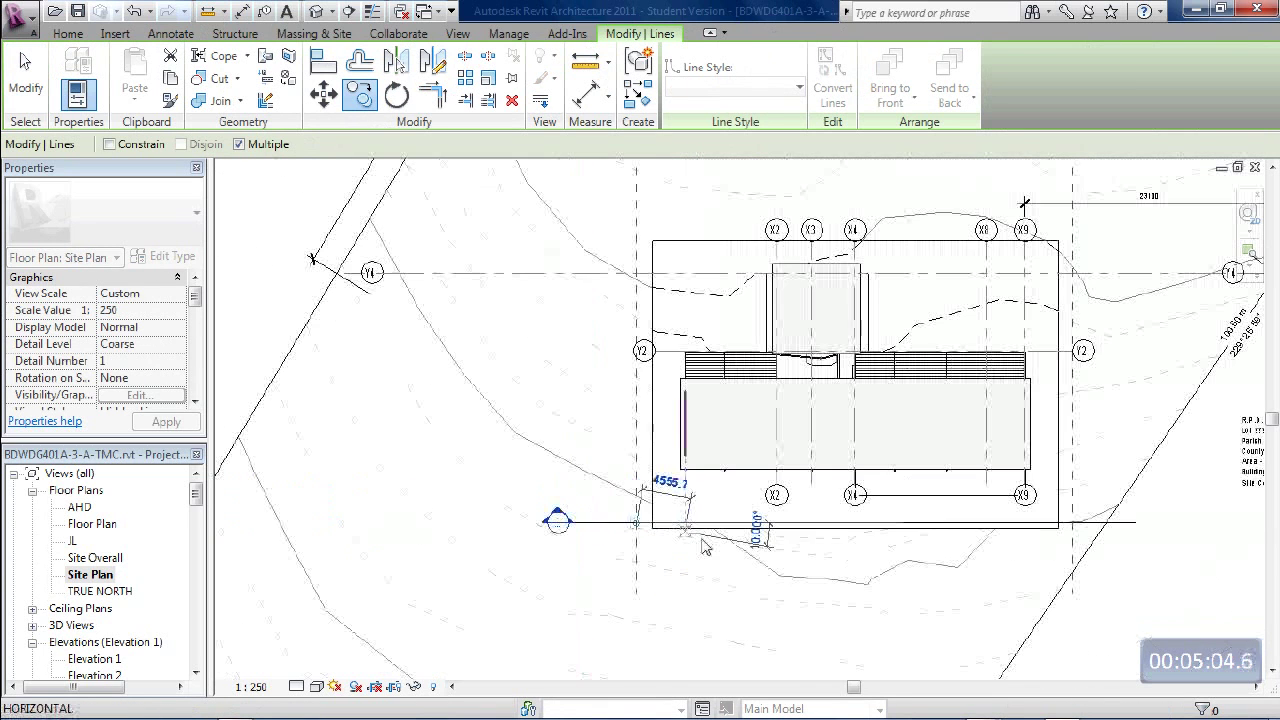
middle_drag(705, 546, 425, 546)
scroll(790, 515, up, 6)
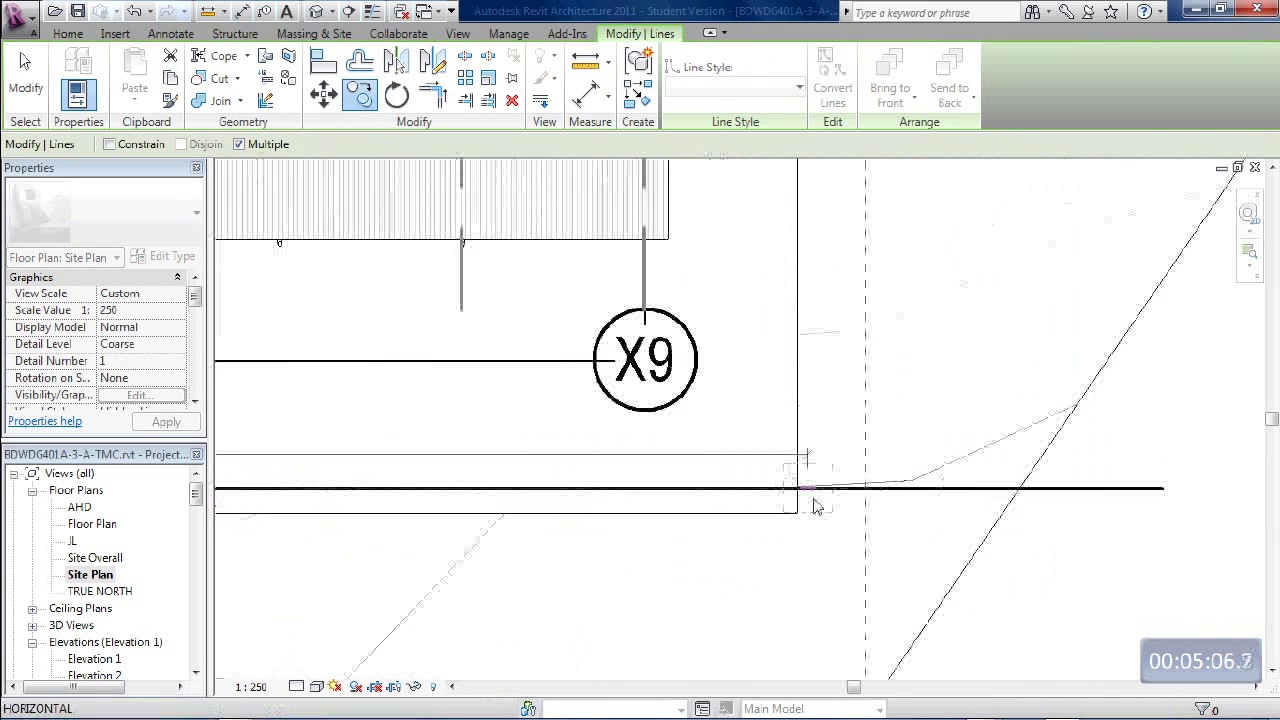
scroll(813, 506, up, 5)
click(916, 487)
scroll(910, 487, down, 6)
key(Escape)
key(Escape)
scroll(860, 510, down, 3)
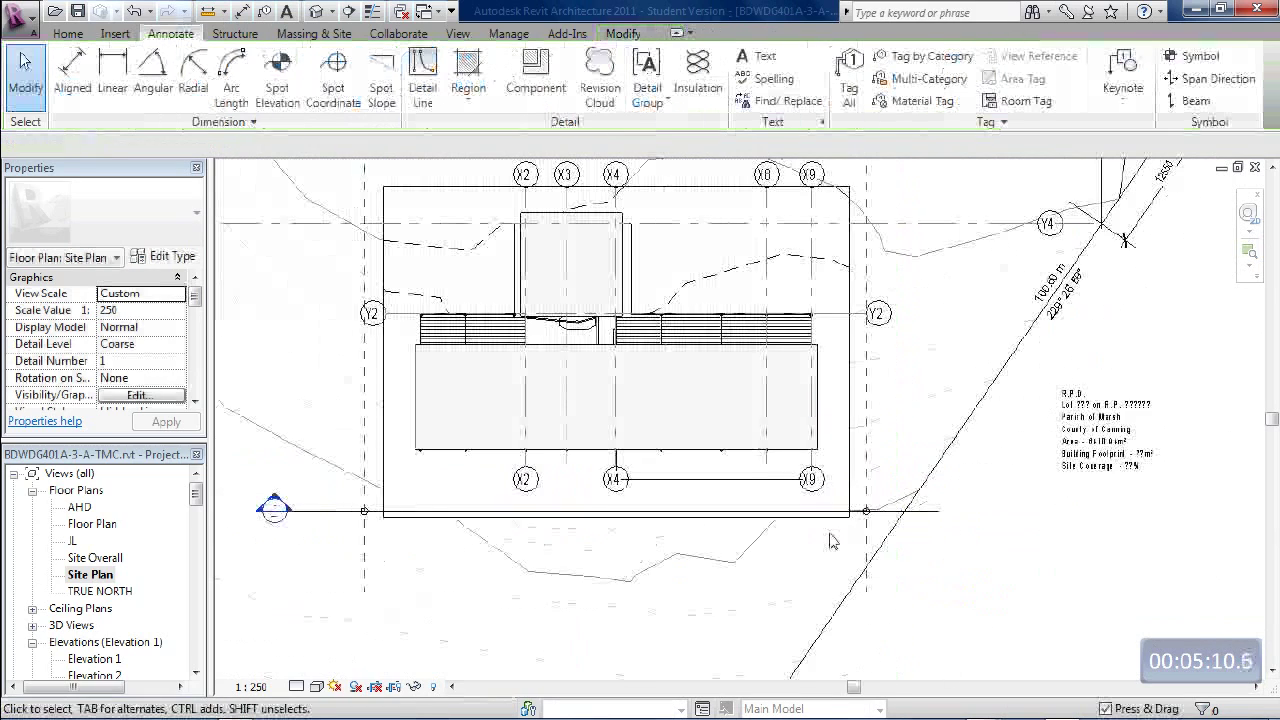
scroll(762, 500, up, 2)
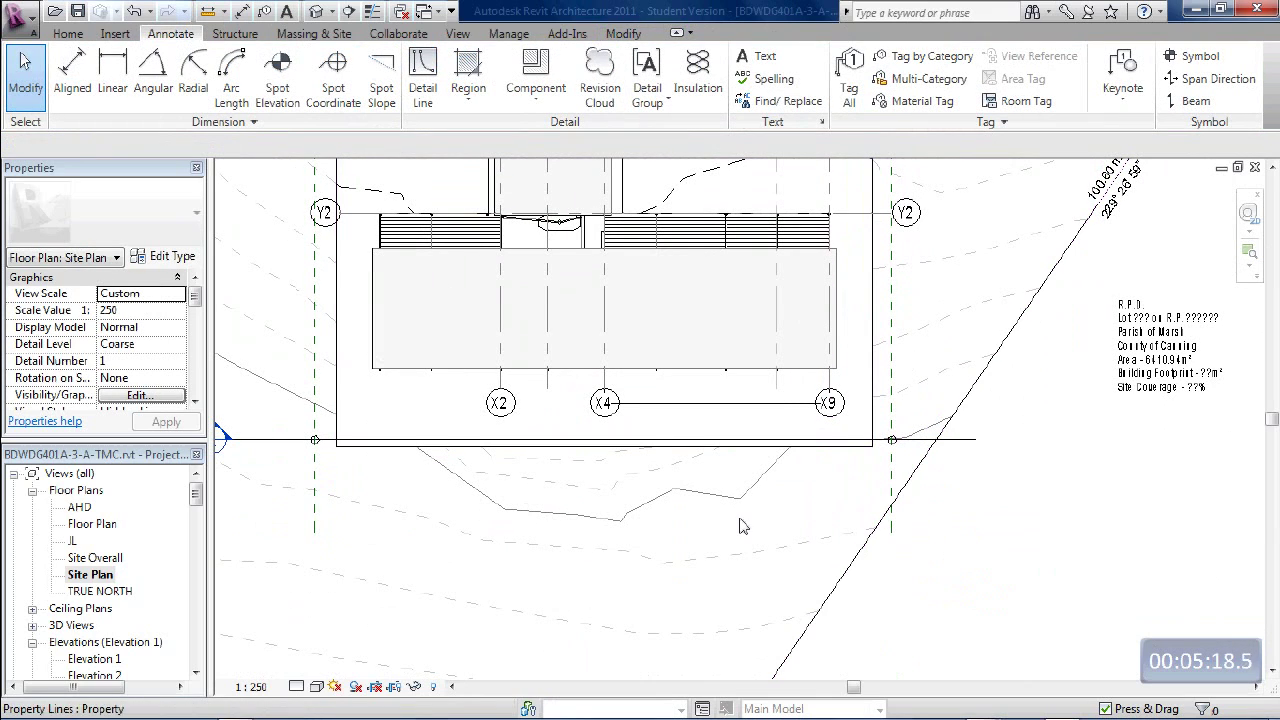
click(315, 480)
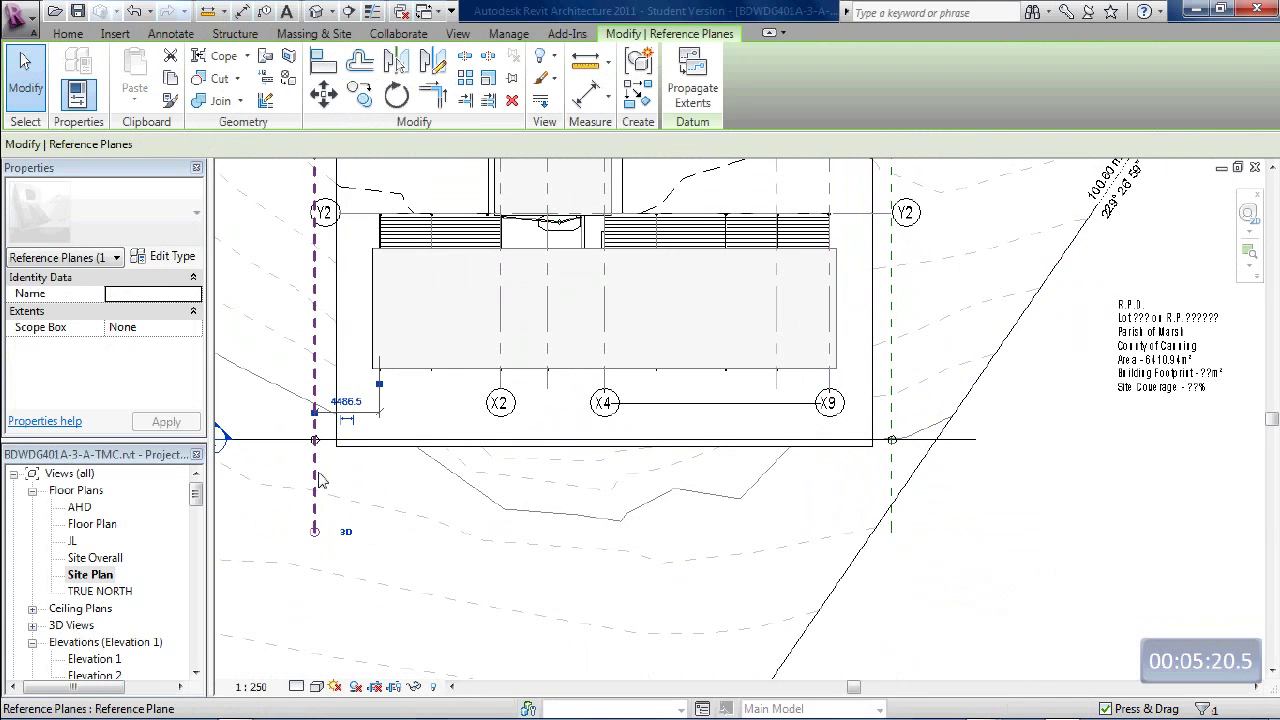
click(363, 486)
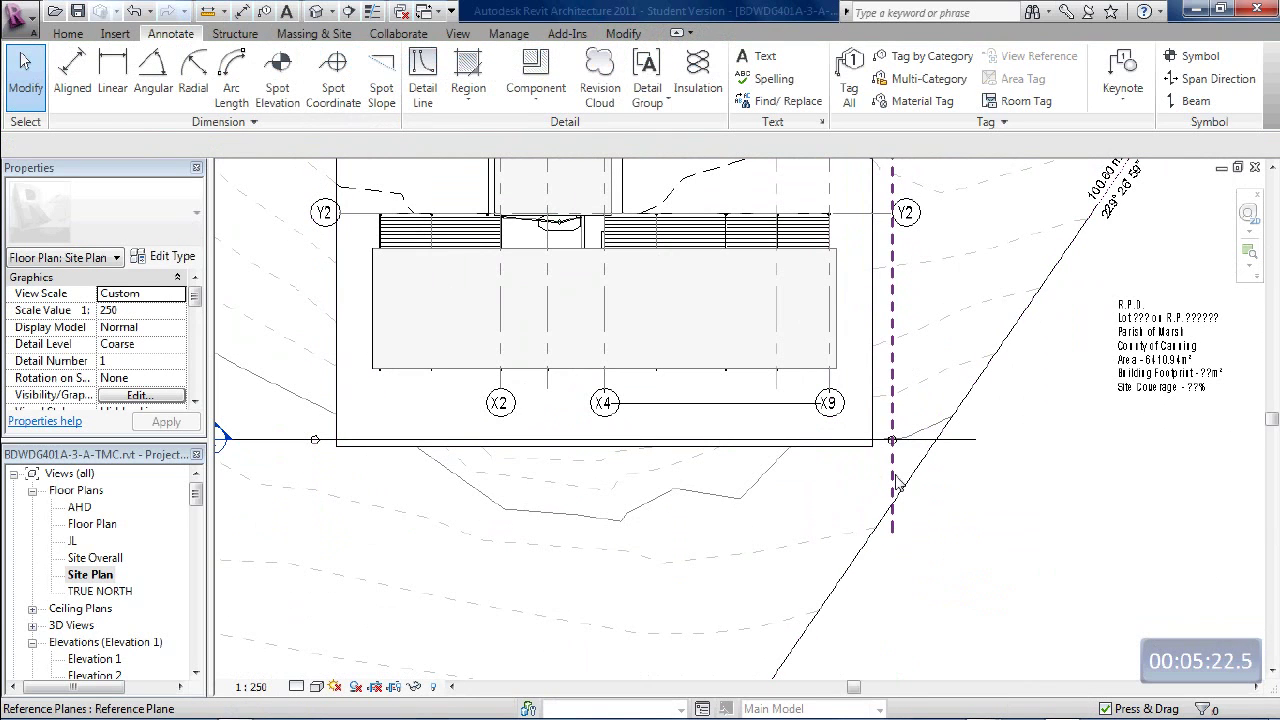
click(893, 483)
click(875, 520)
scroll(875, 523, down, 2)
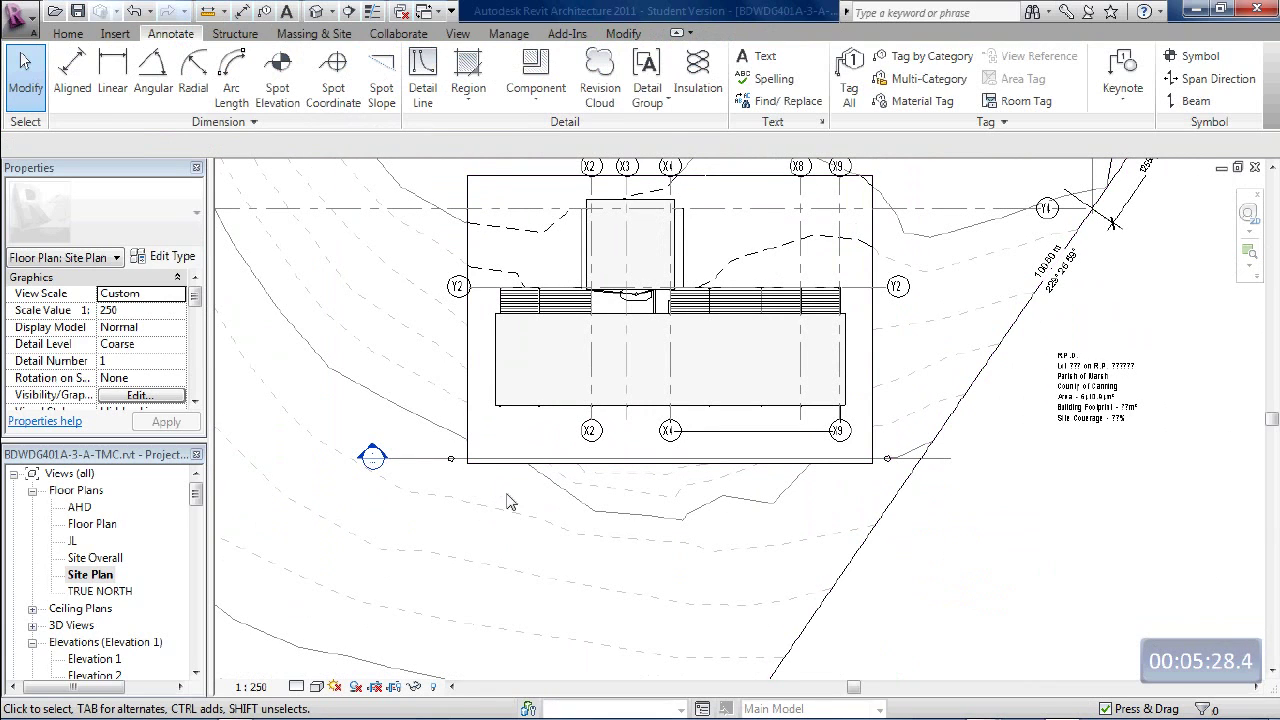
- Move Section 1 up so it cuts across the building's north edge
middle_drag(506, 500, 522, 592)
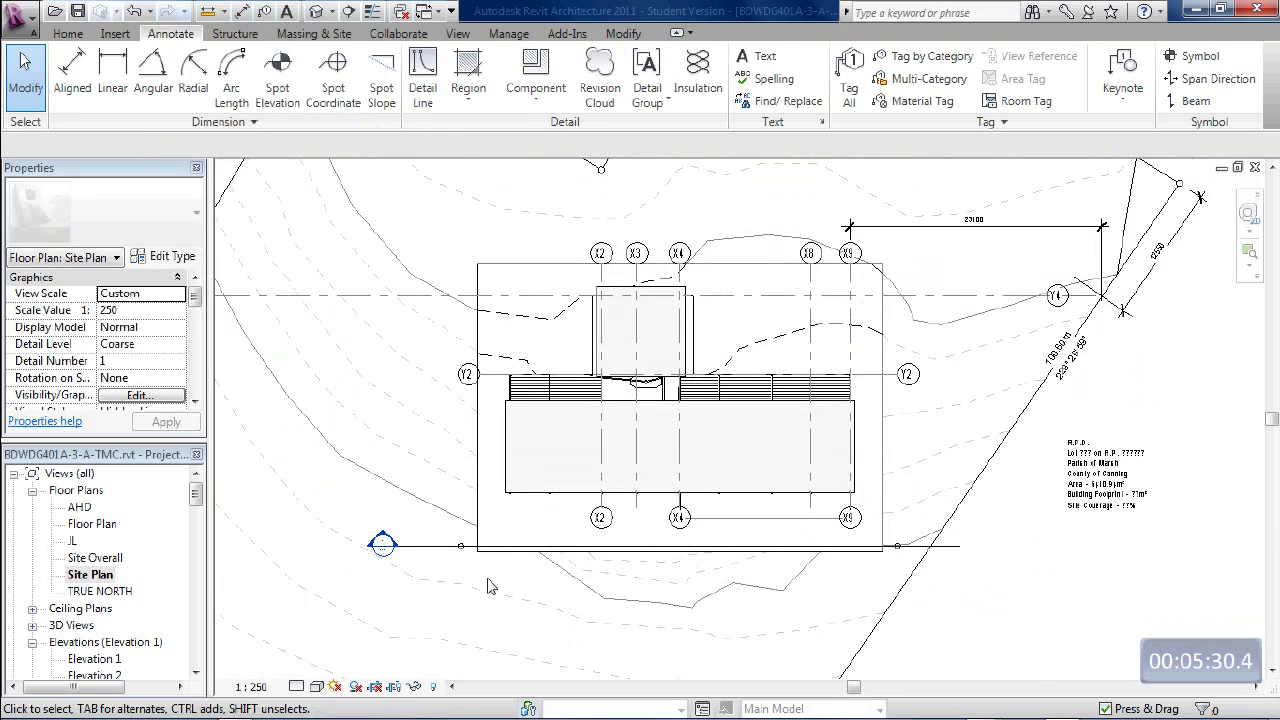
click(435, 550)
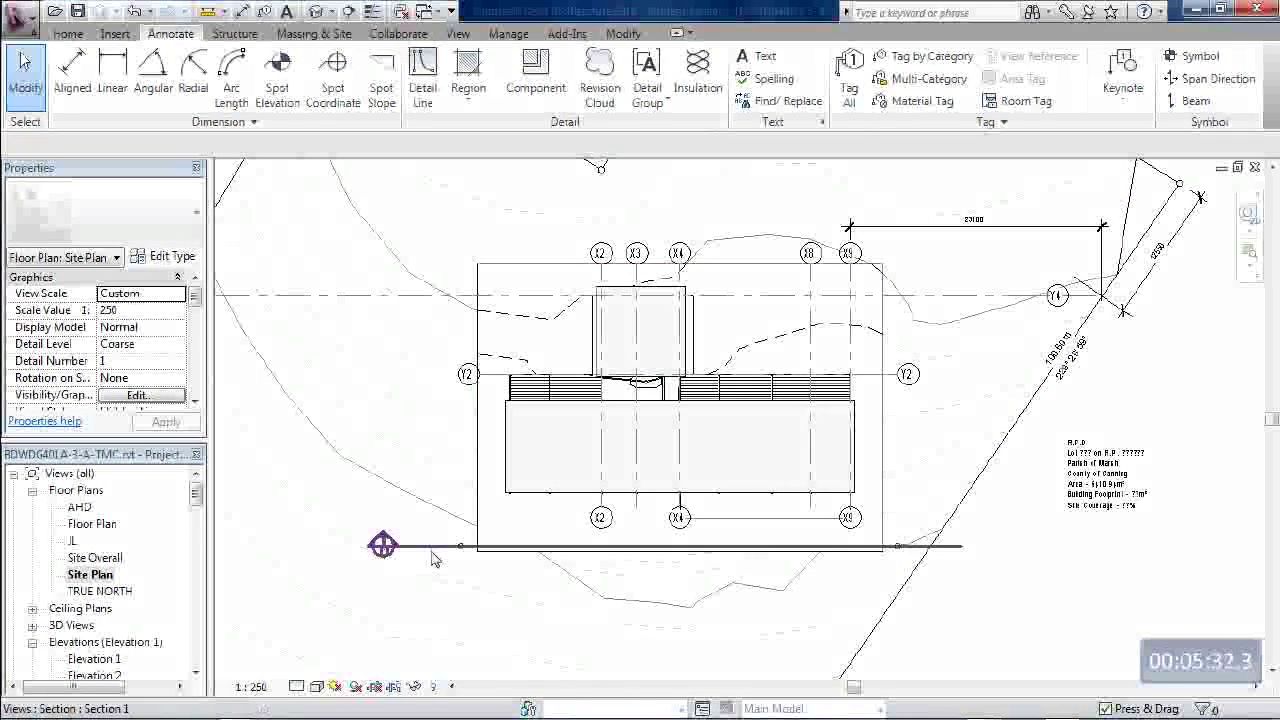
drag(435, 548, 447, 283)
click(463, 268)
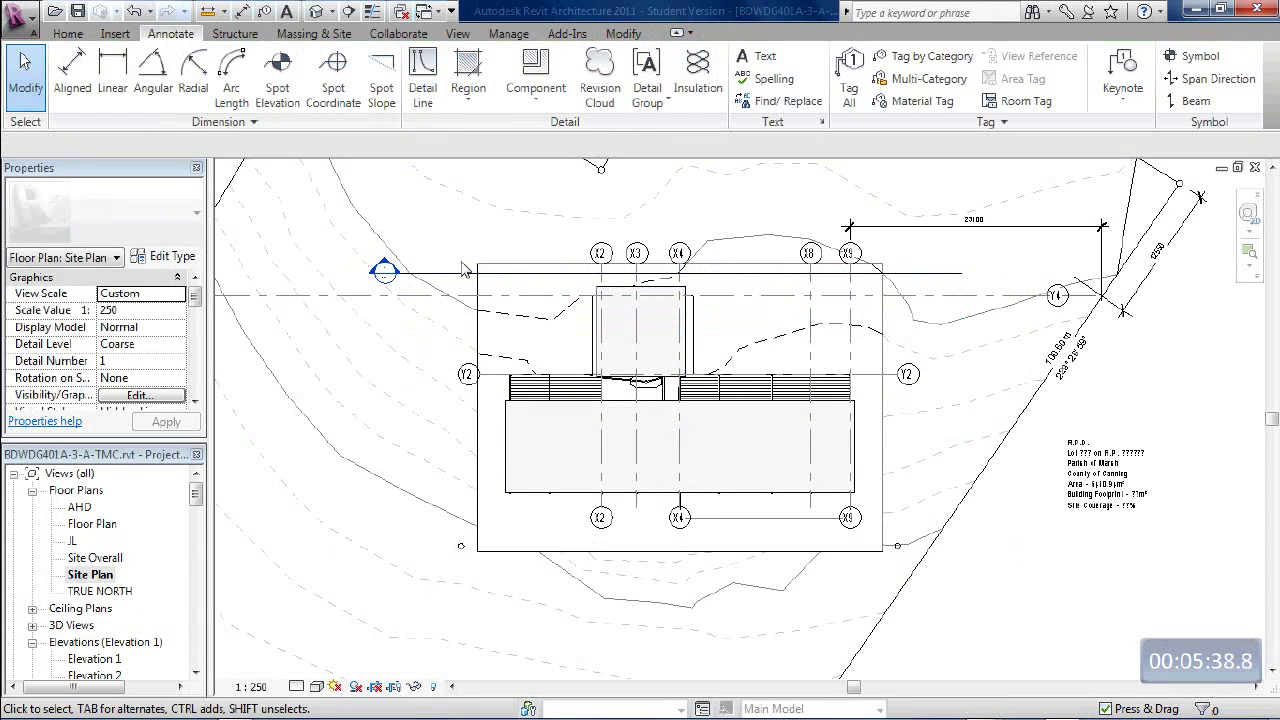
- Open Section 1 and change its Phase Filter from Show All to Show Previous + New
double_click(385, 272)
scroll(402, 360, up, 3)
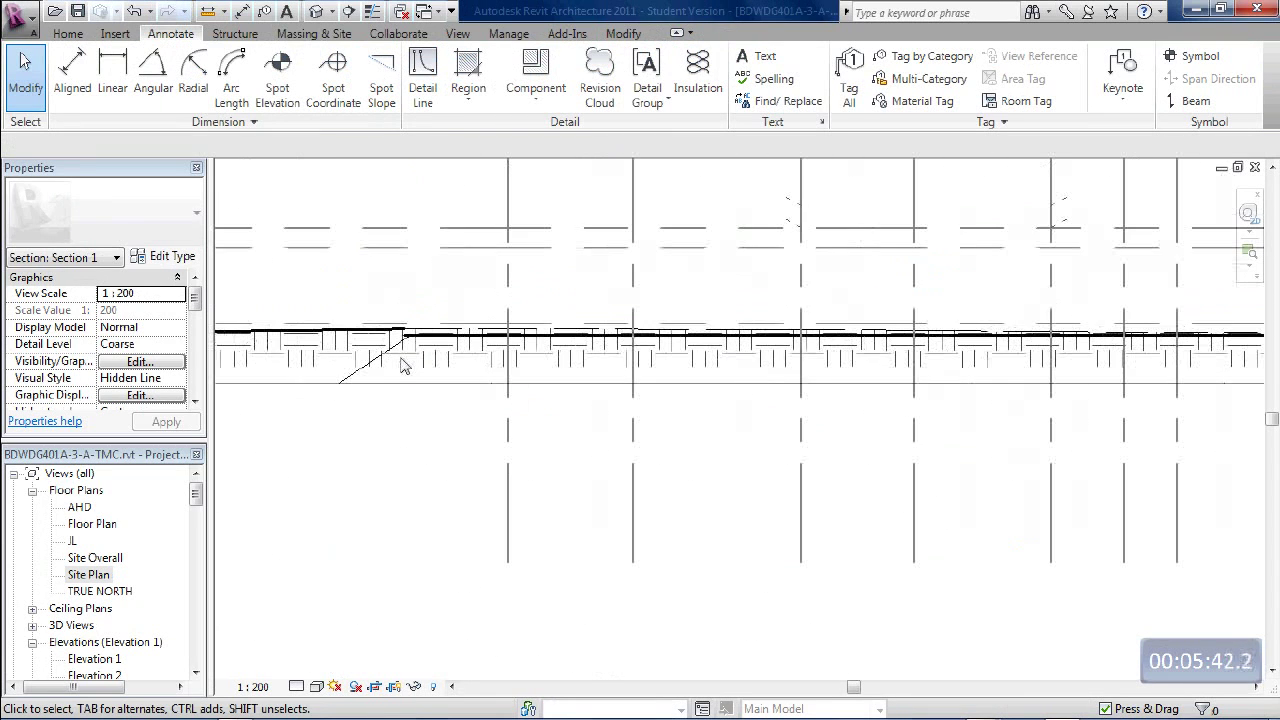
scroll(402, 363, up, 2)
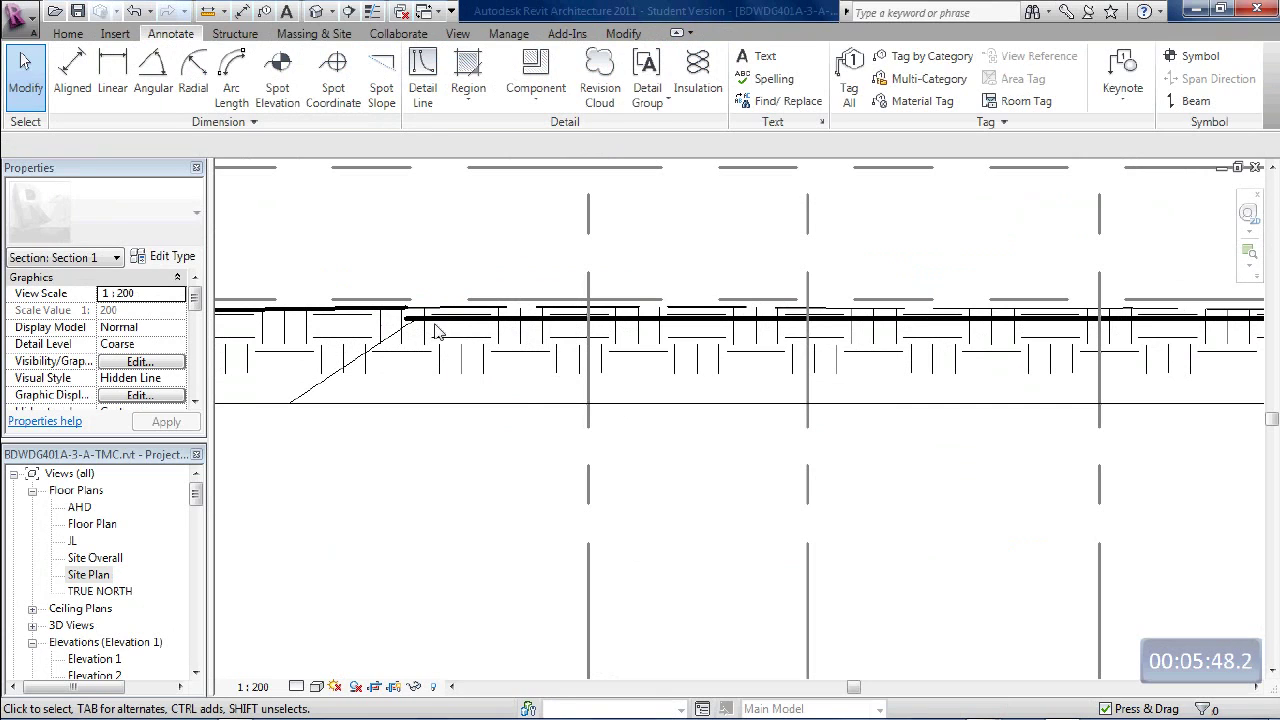
scroll(437, 332, up, 3)
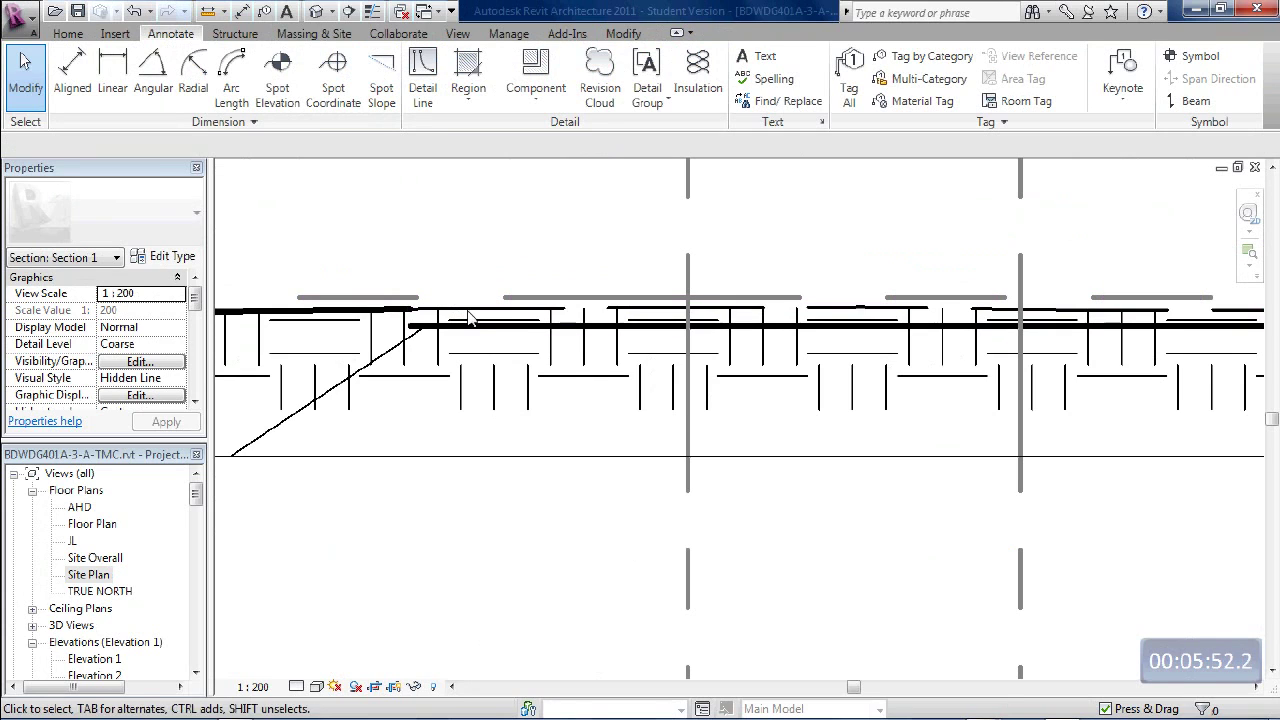
scroll(486, 323, down, 2)
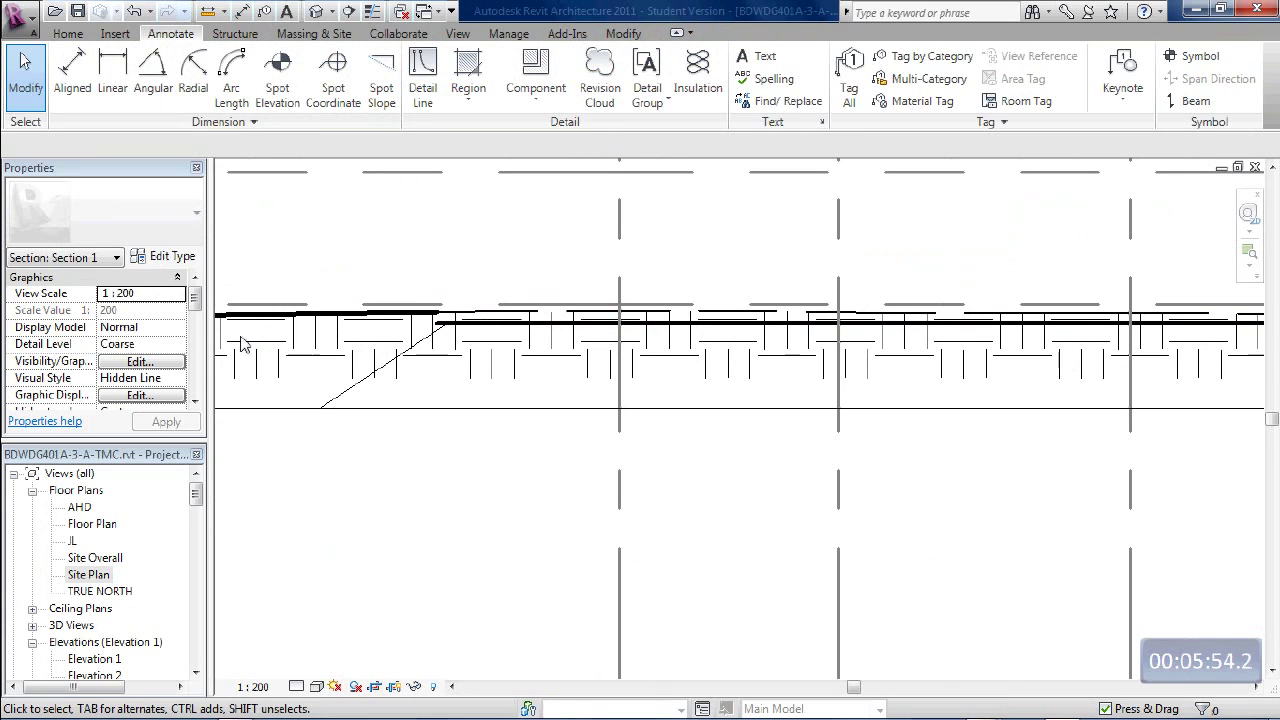
drag(194, 305, 197, 397)
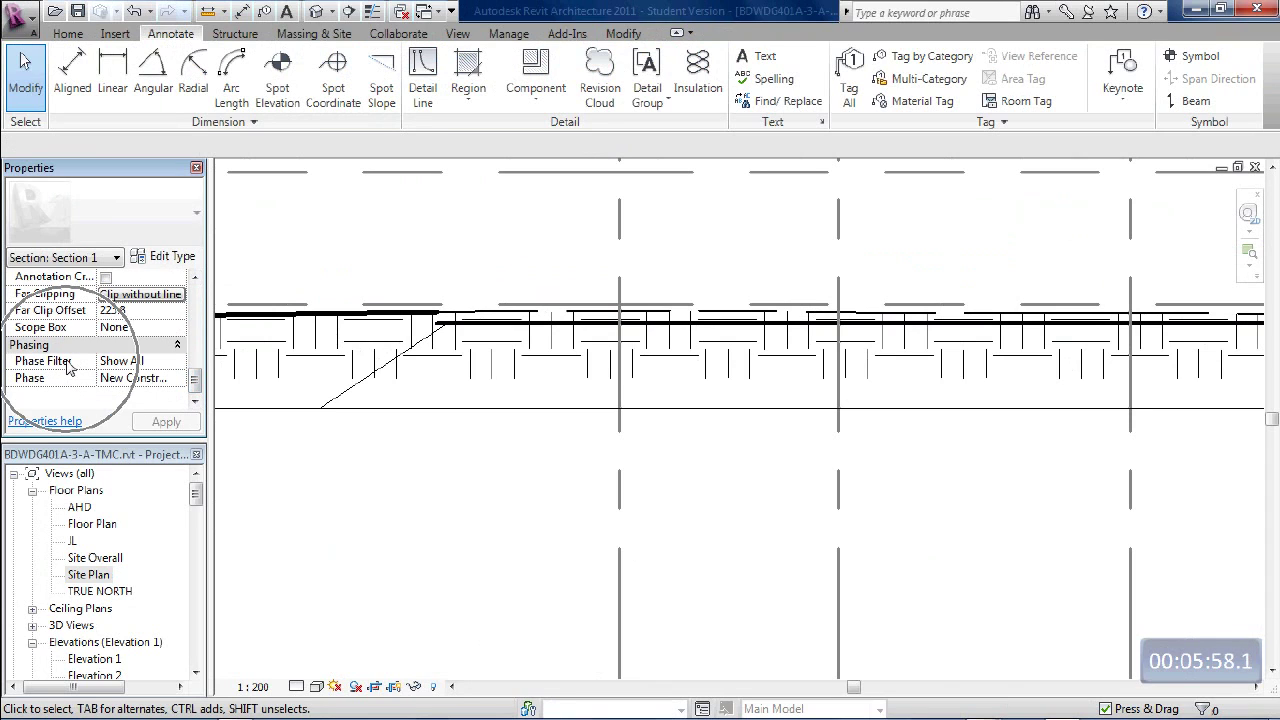
click(151, 362)
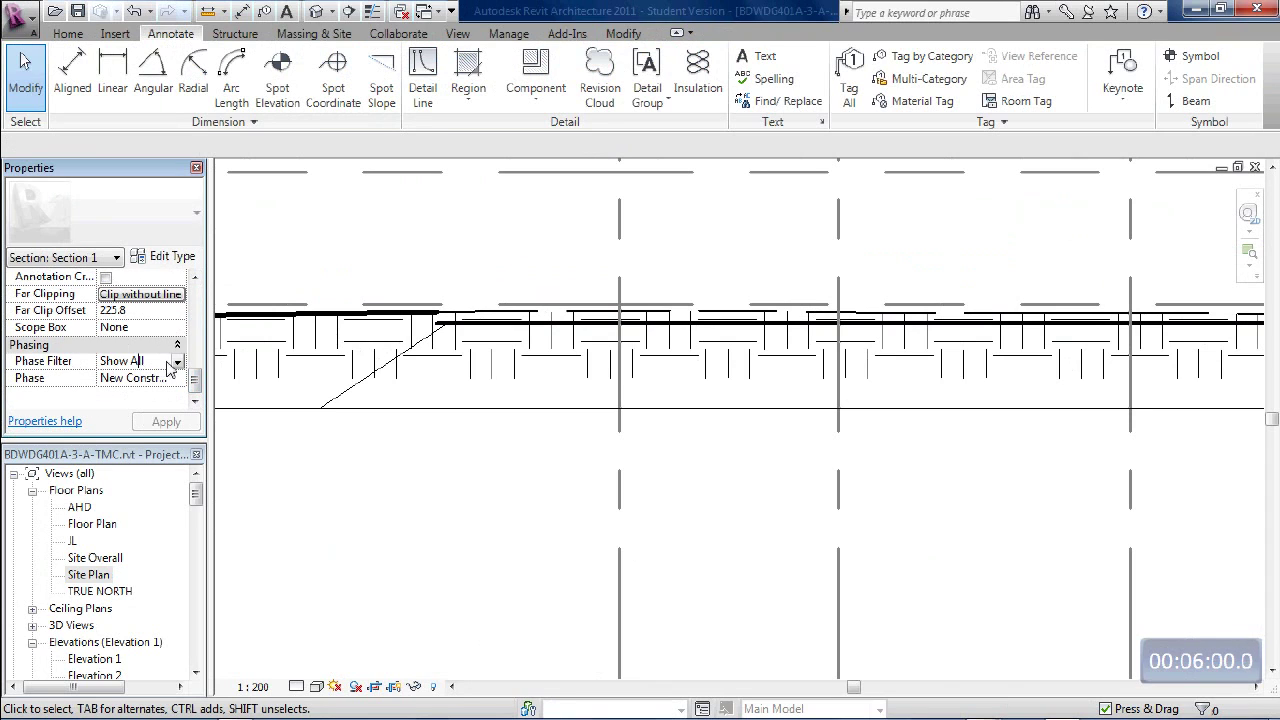
click(177, 362)
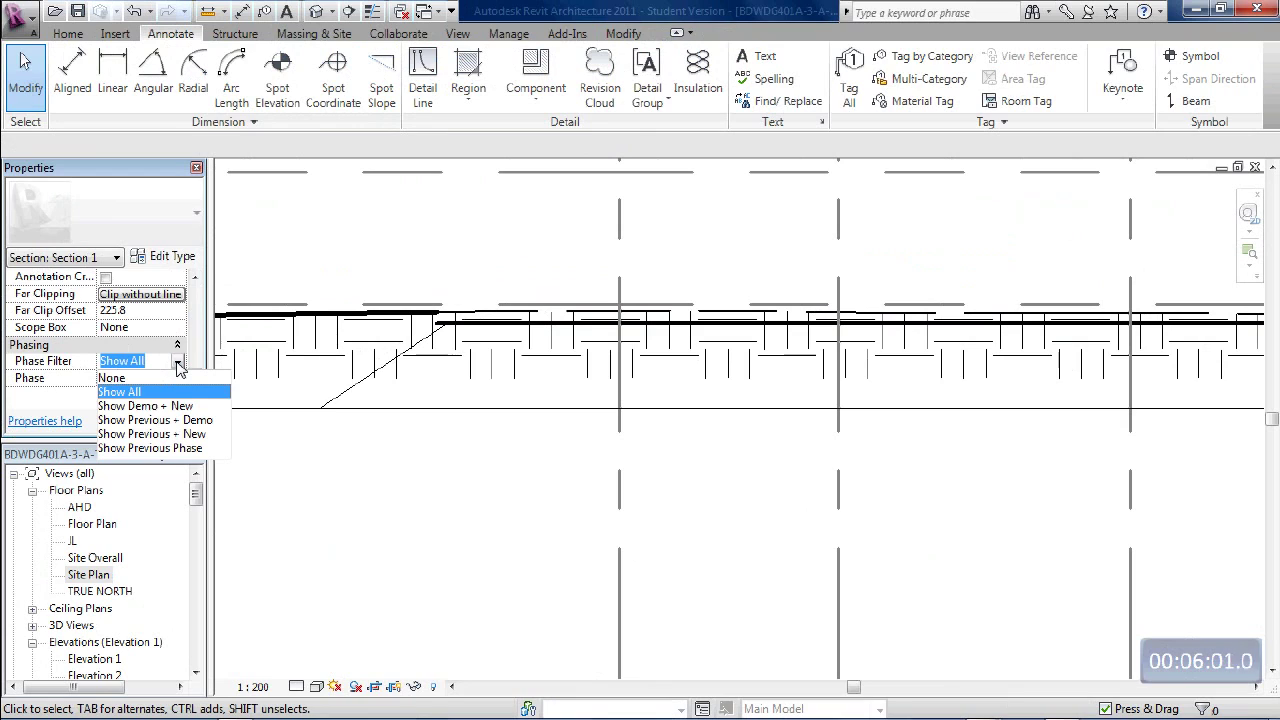
click(151, 434)
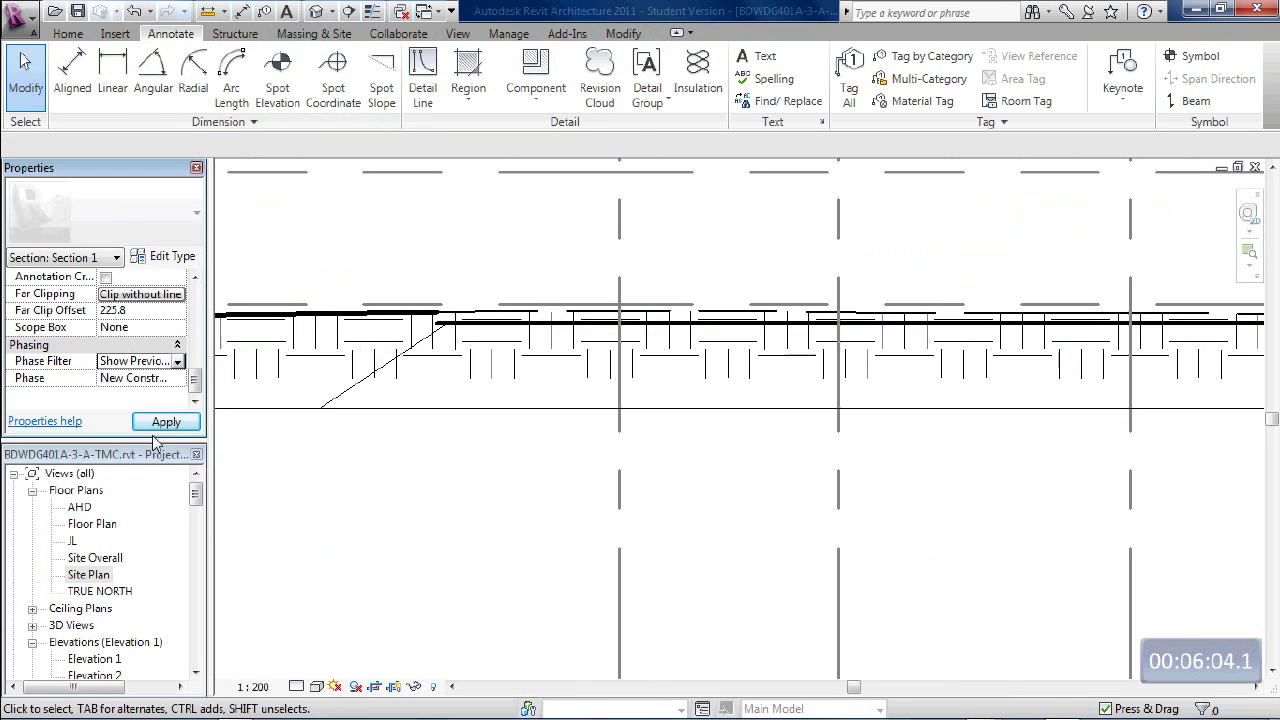
click(166, 422)
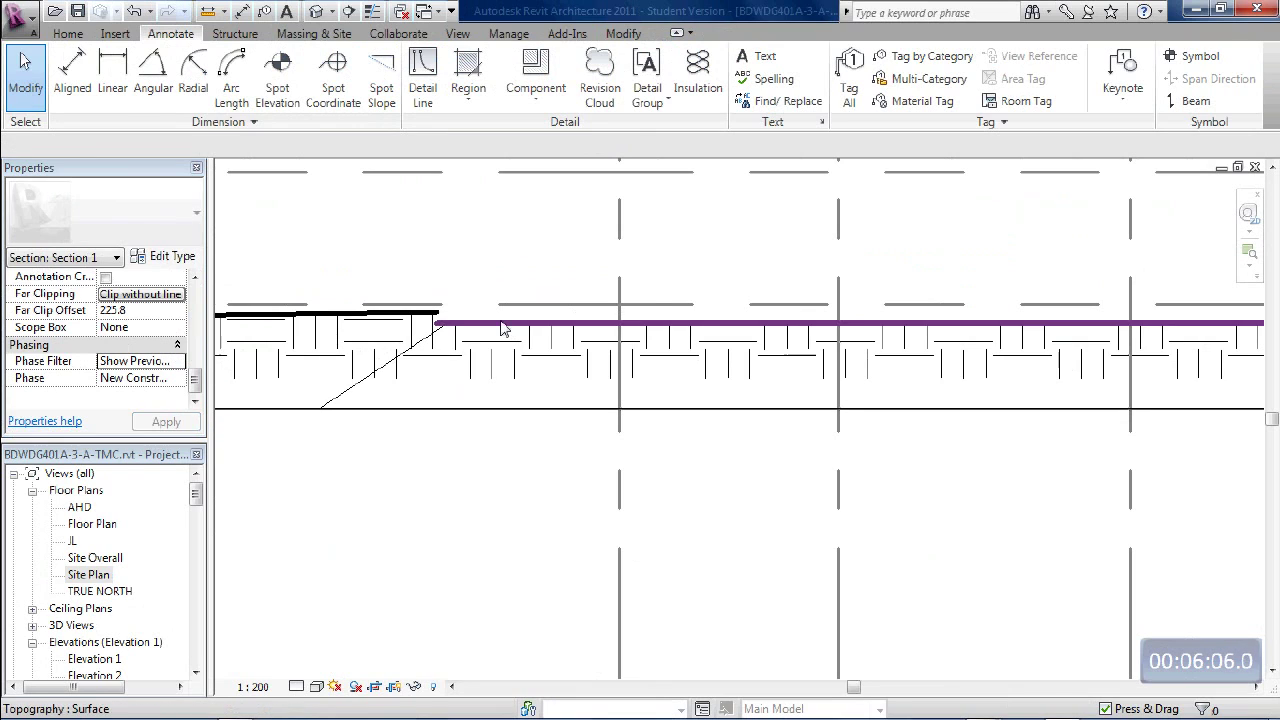
scroll(459, 322, up, 4)
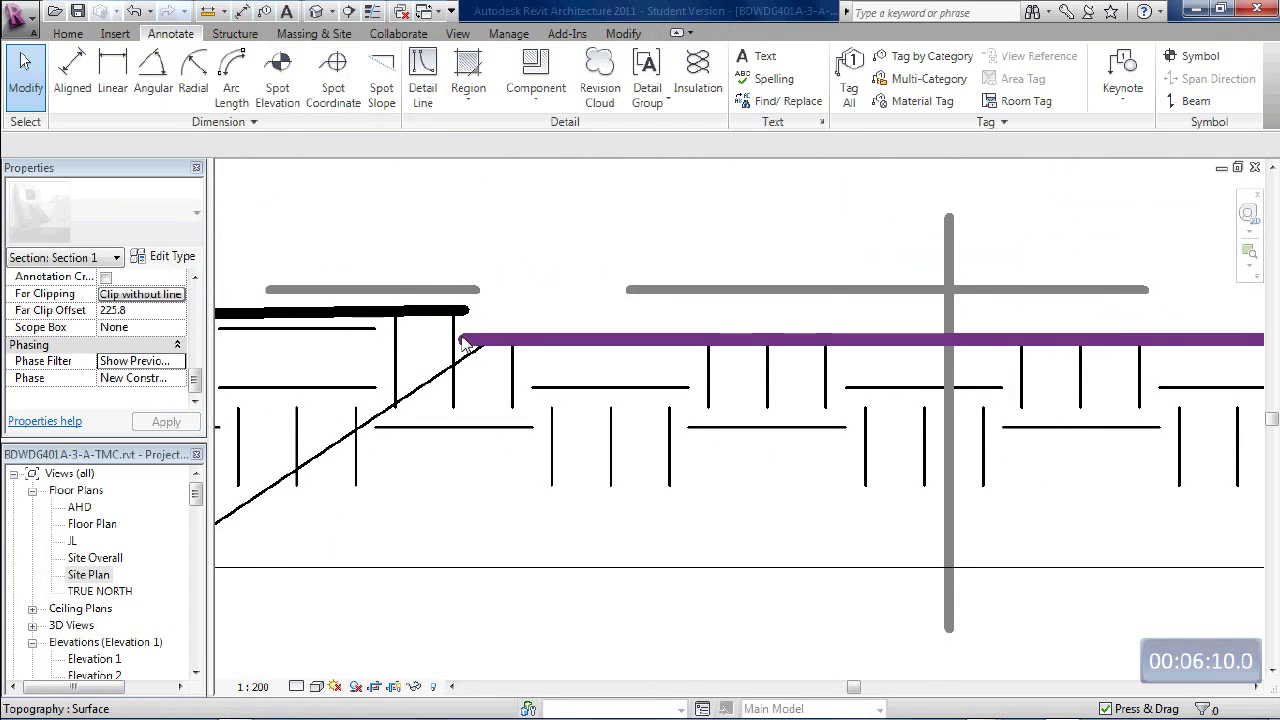
scroll(463, 343, down, 2)
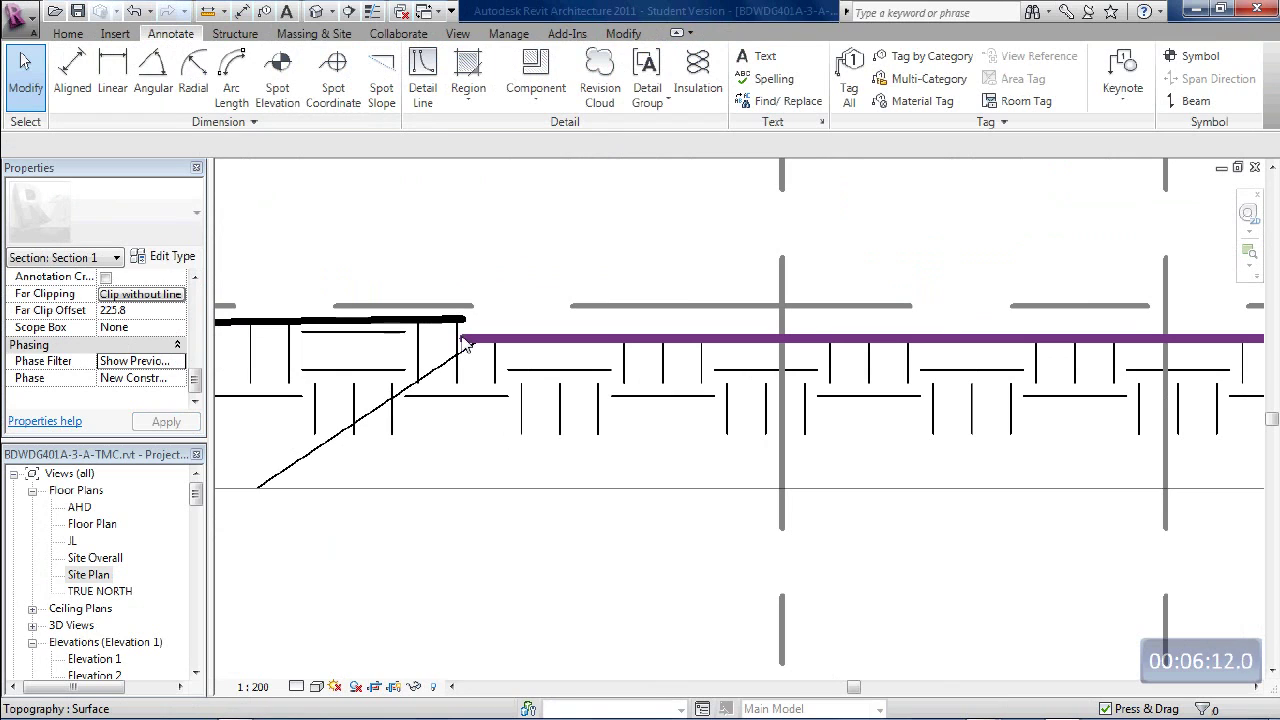
- Draw a 135° batter detail line rising from the wall-and-ground junction
key(l)
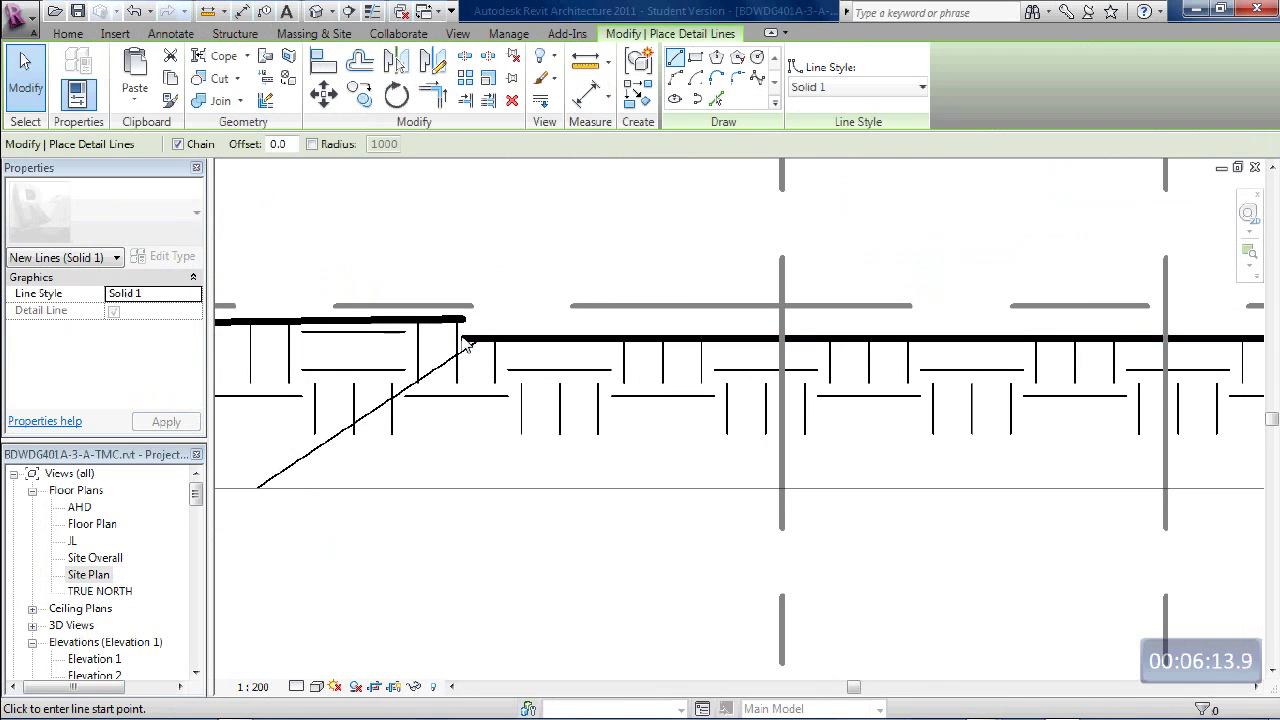
scroll(463, 345, up, 4)
click(468, 348)
scroll(467, 347, down, 4)
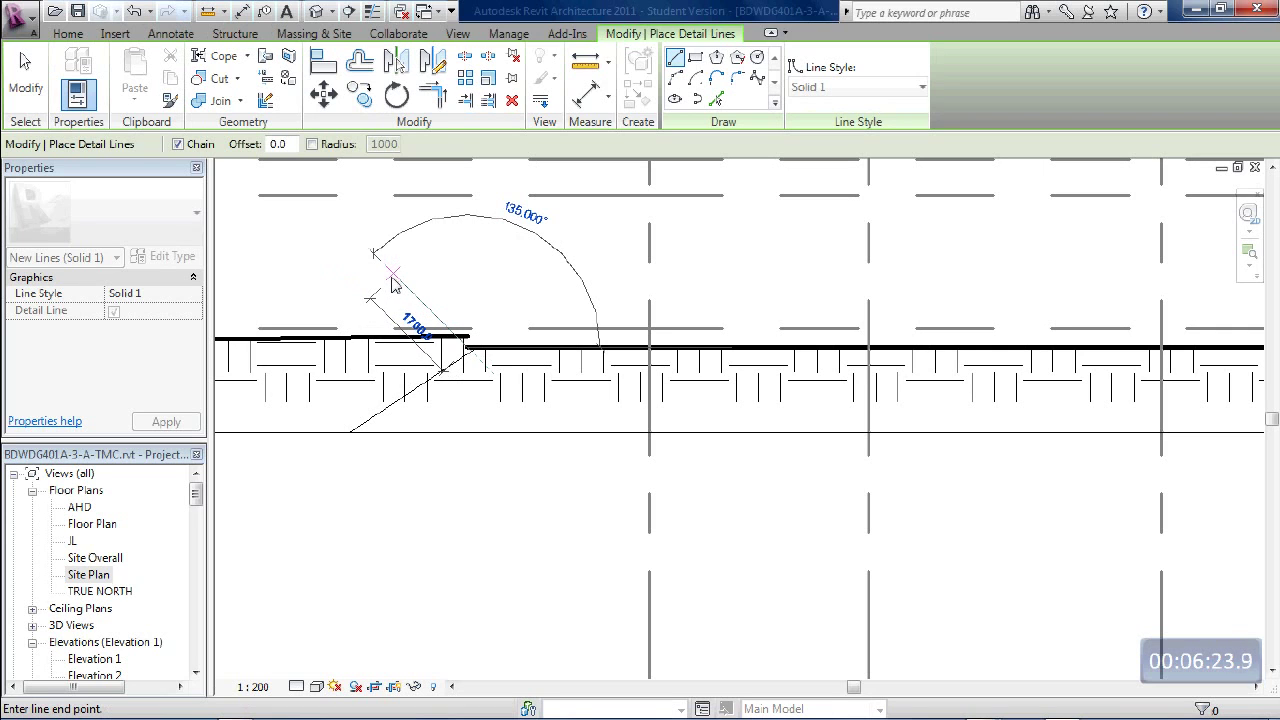
click(393, 285)
key(Escape)
key(Escape)
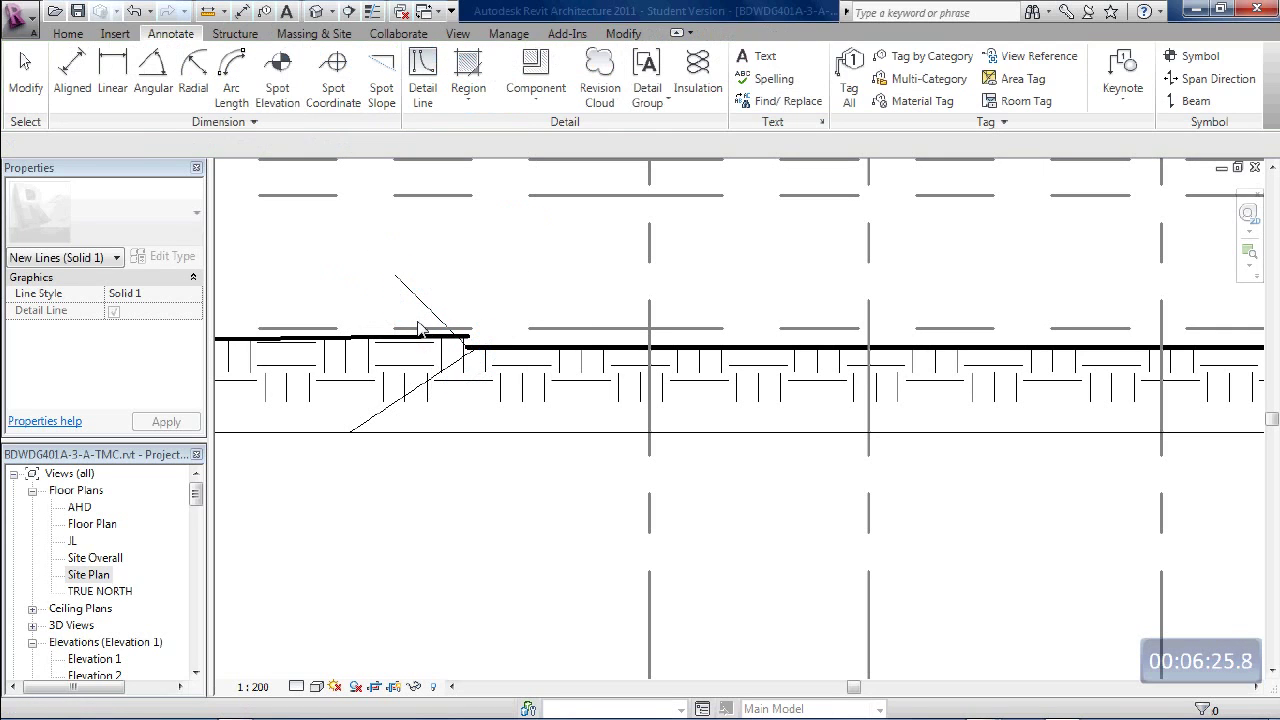
scroll(447, 333, up, 2)
scroll(447, 333, up, 2)
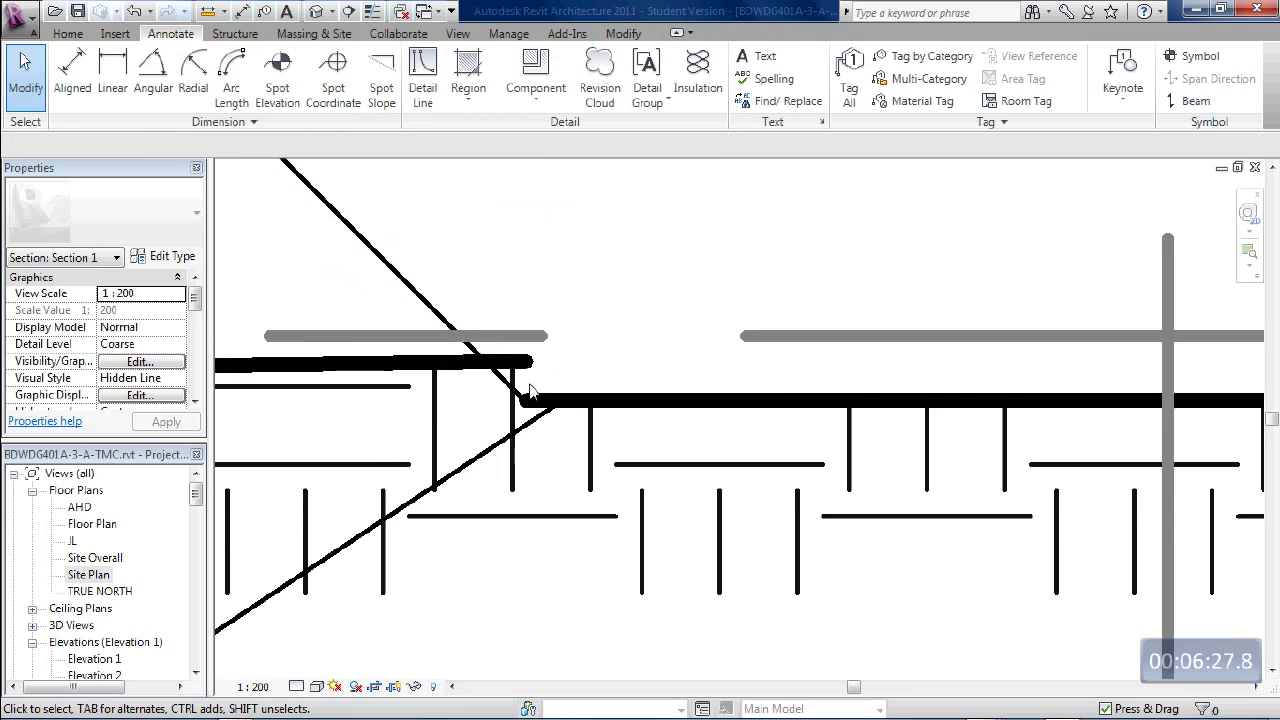
scroll(530, 433, down, 3)
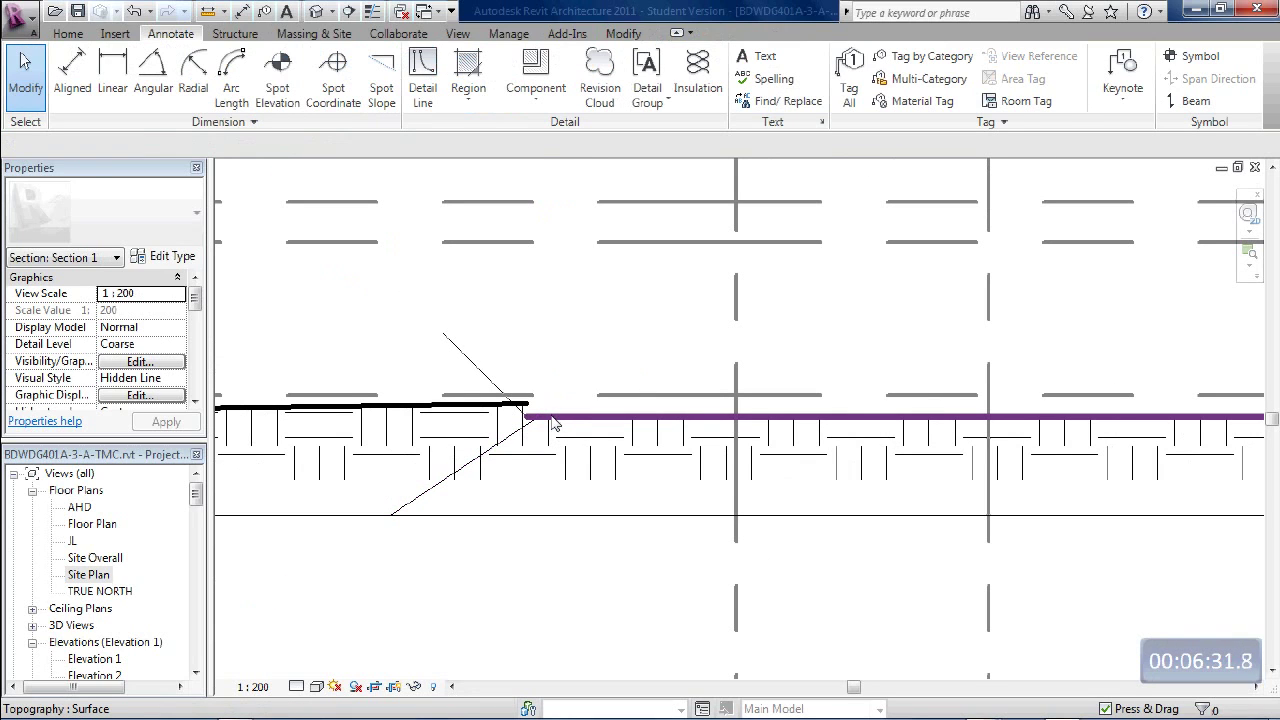
scroll(553, 424, up, 5)
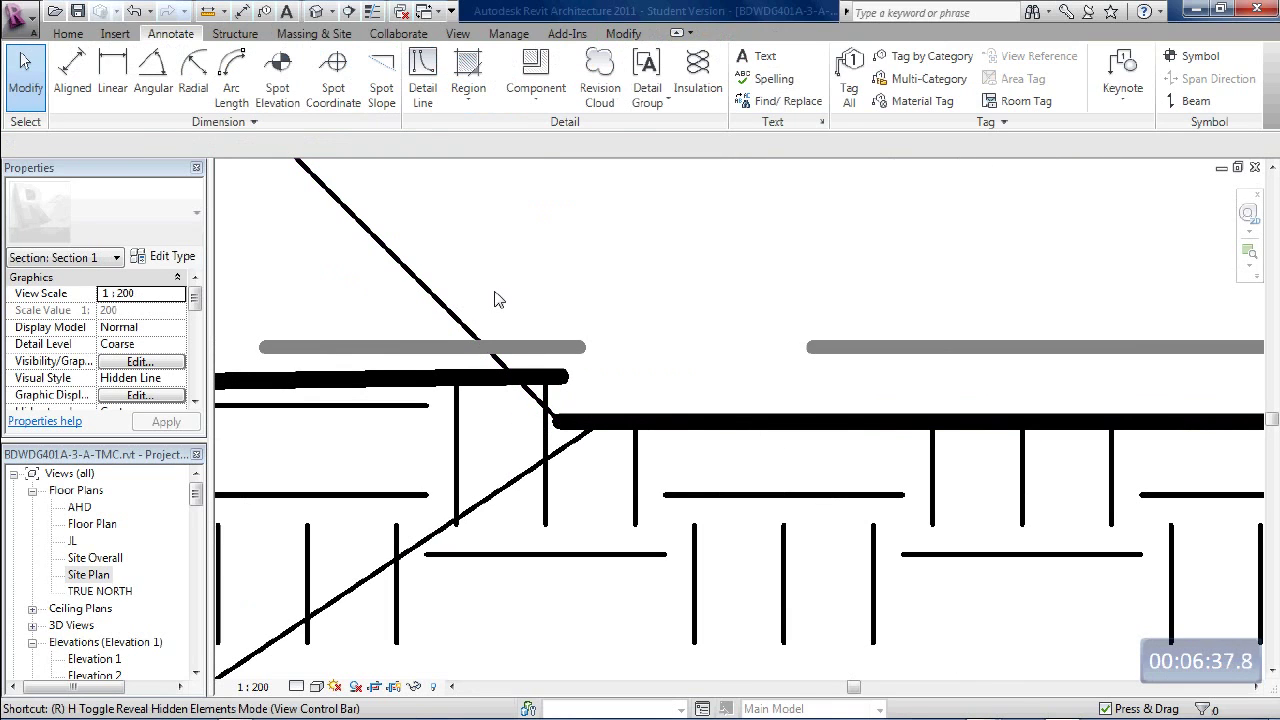
- Add a vertical reference plane where the batter line meets the pad's top edge
key(p)
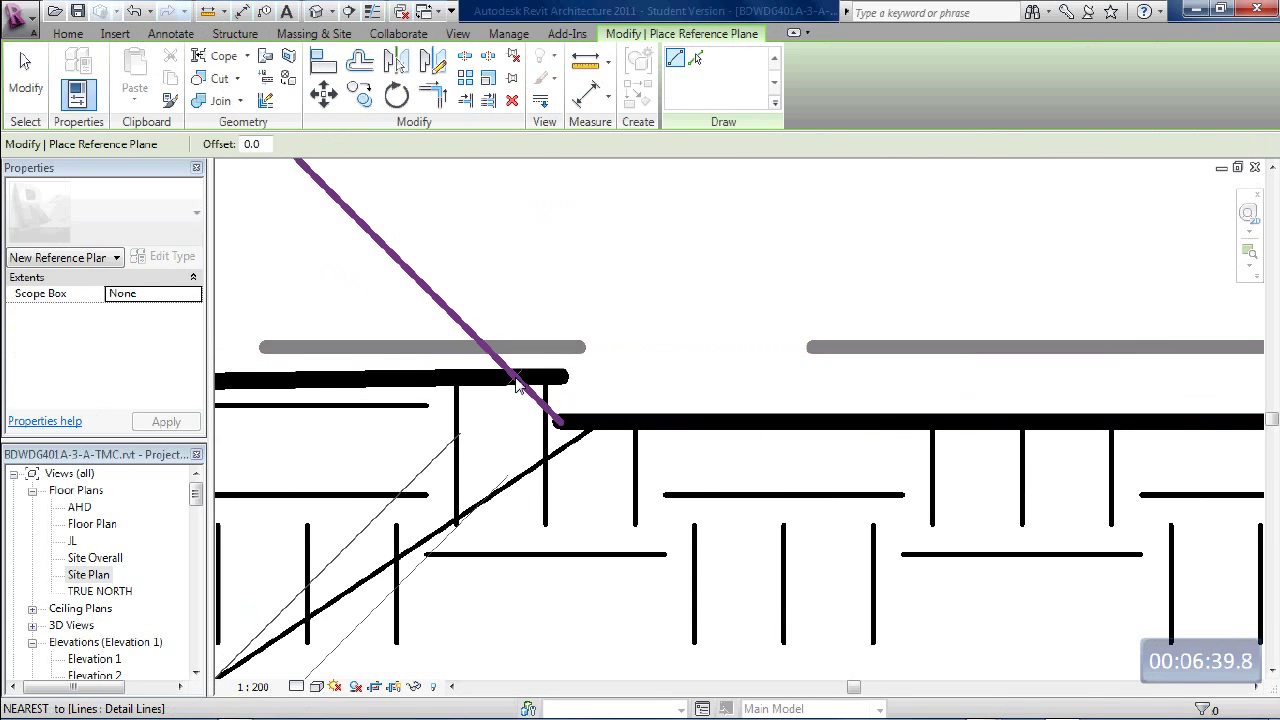
click(516, 379)
scroll(513, 267, down, 2)
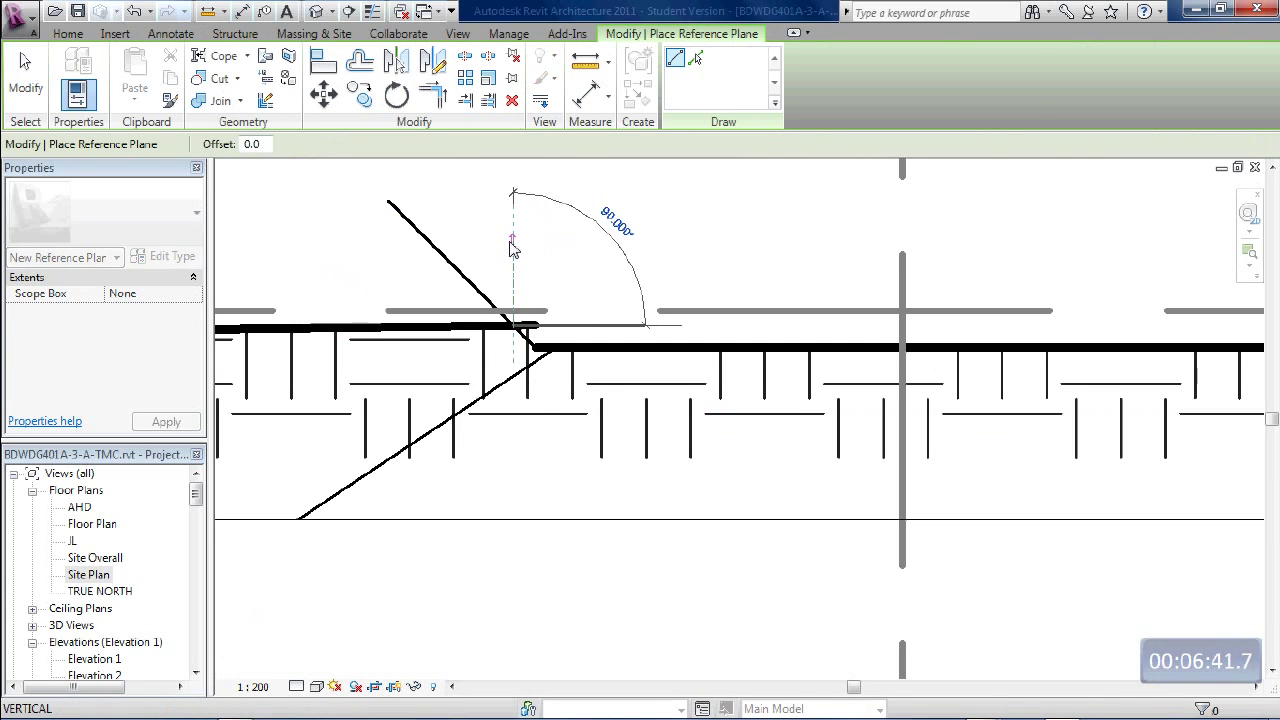
click(513, 249)
key(Escape)
key(Escape)
scroll(539, 313, up, 4)
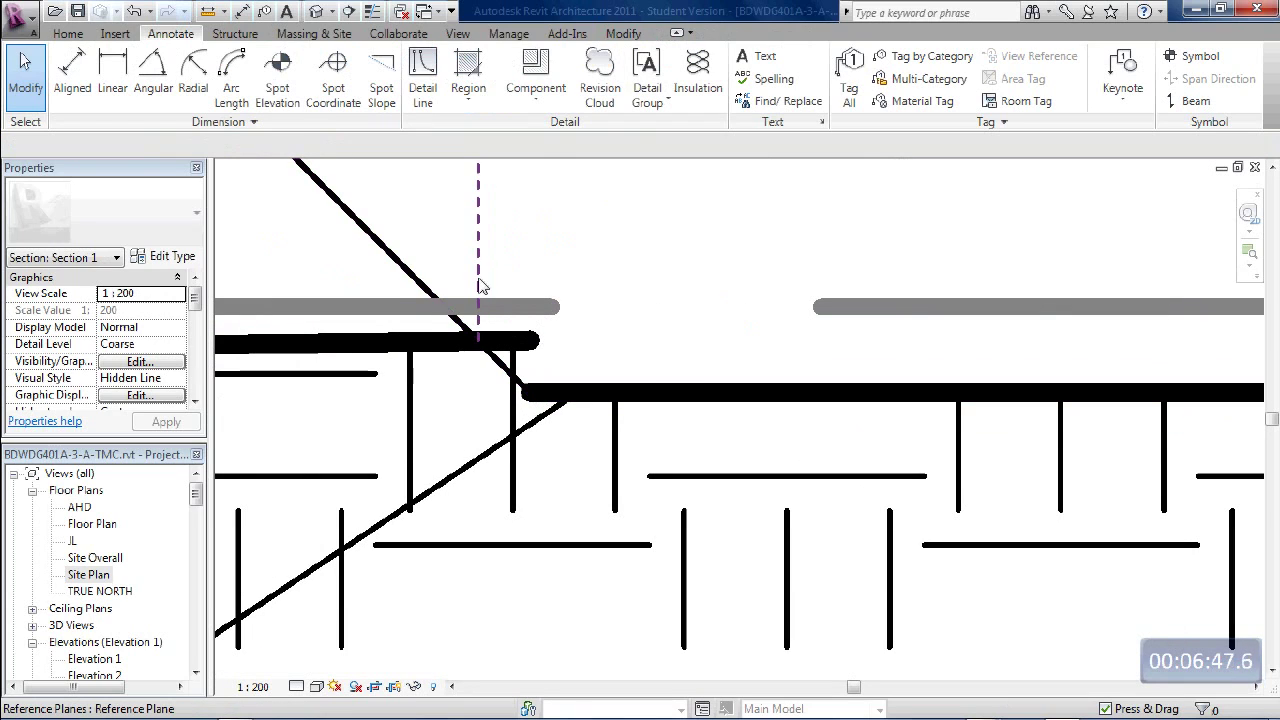
- At the other wall end, draw a diagonal batter detail line rising from the pad edge
scroll(478, 303, down, 5)
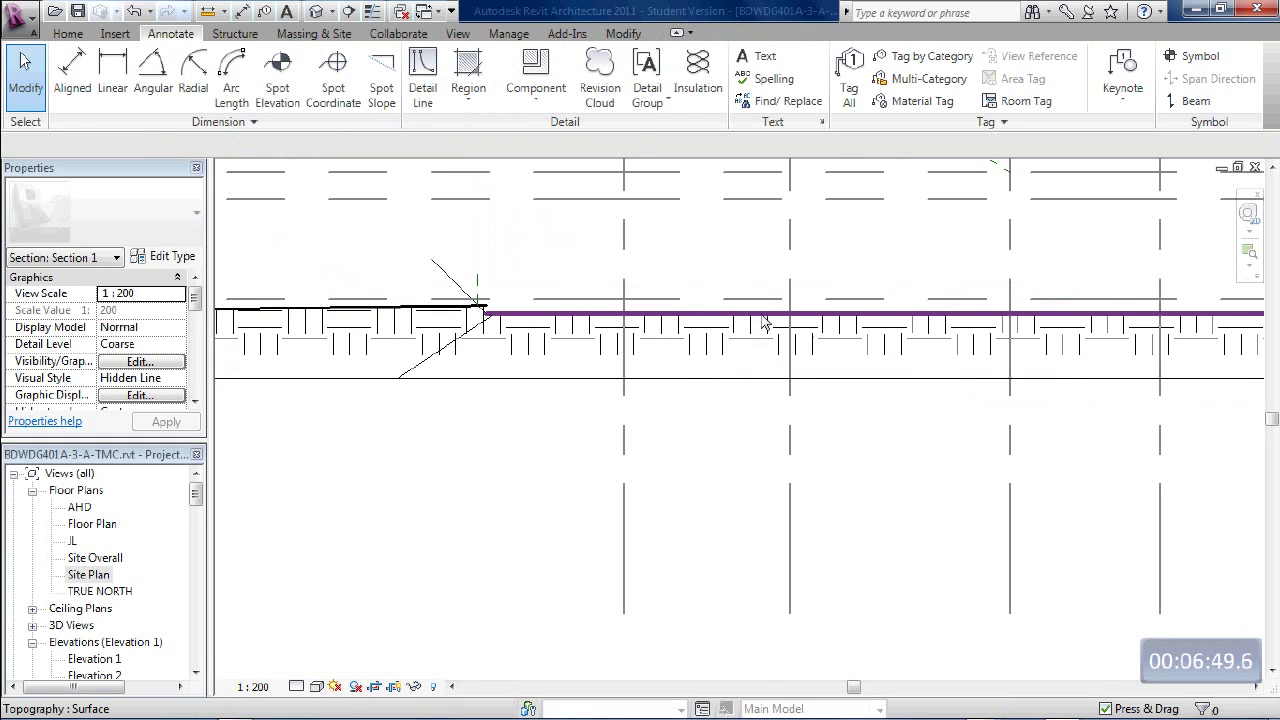
middle_drag(471, 290, 518, 360)
scroll(518, 360, down, 3)
middle_drag(1100, 357, 770, 357)
scroll(796, 364, up, 3)
scroll(796, 364, up, 4)
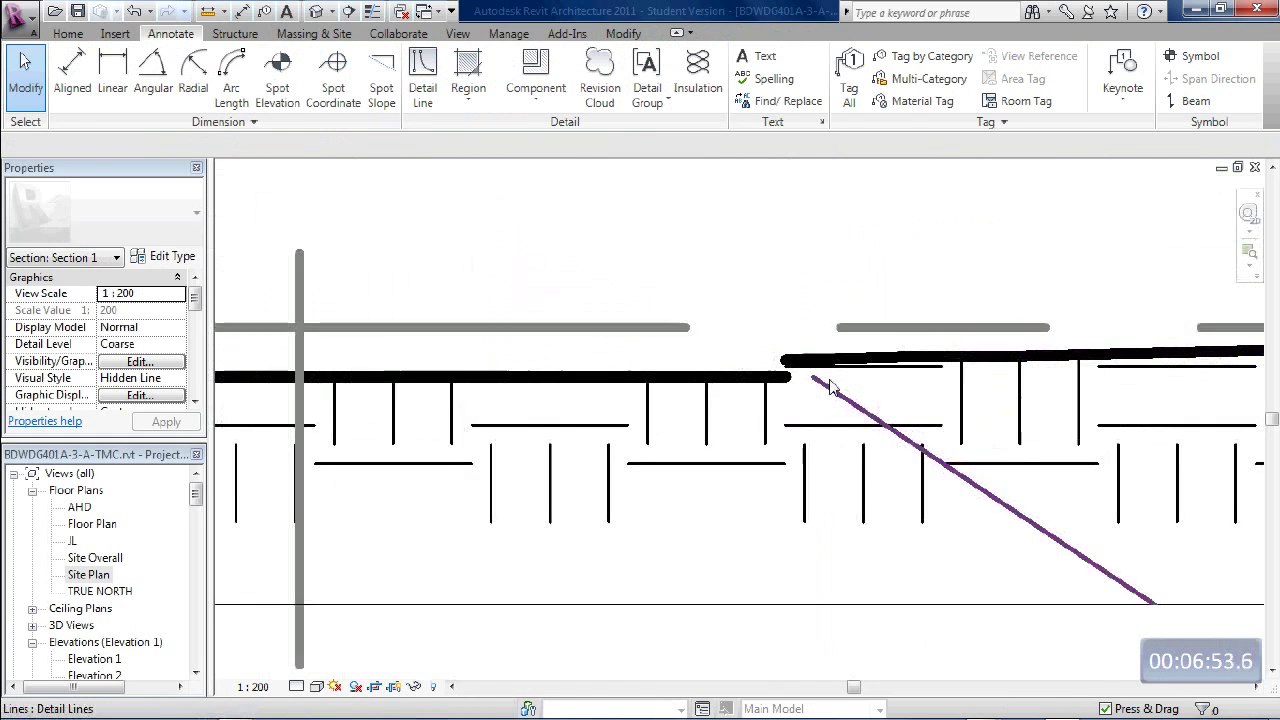
key(l)
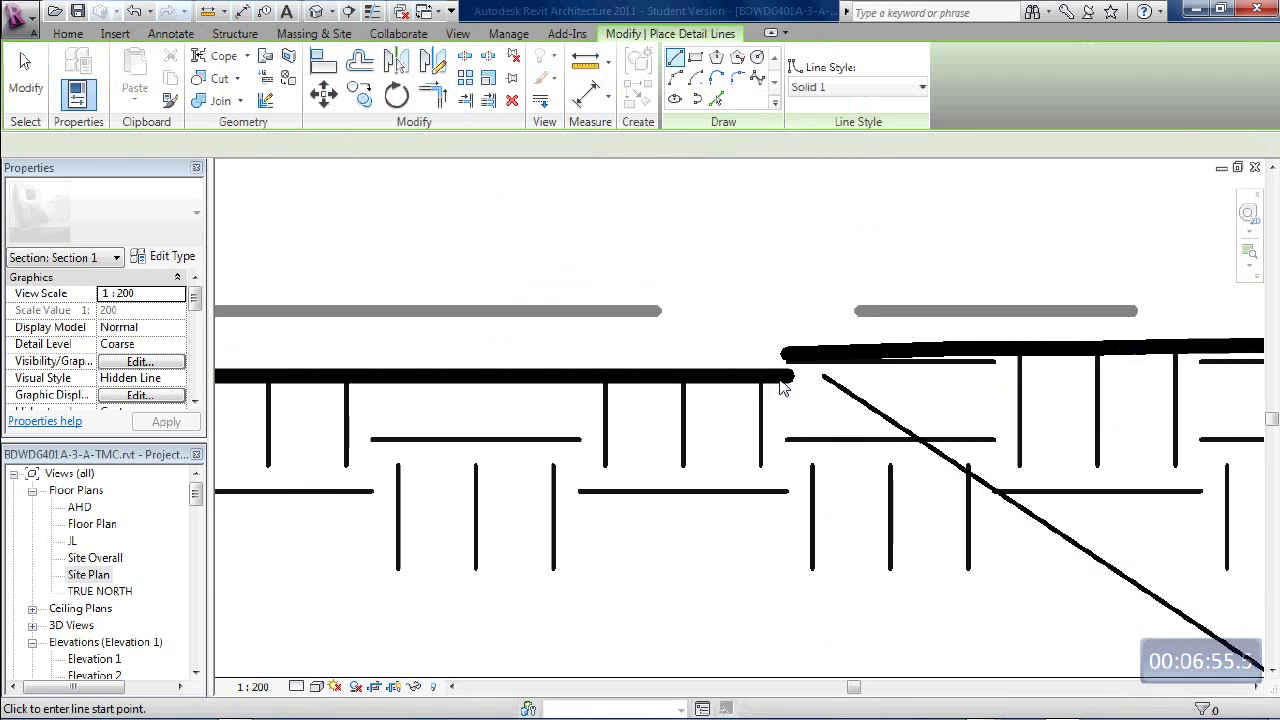
scroll(790, 378, up, 5)
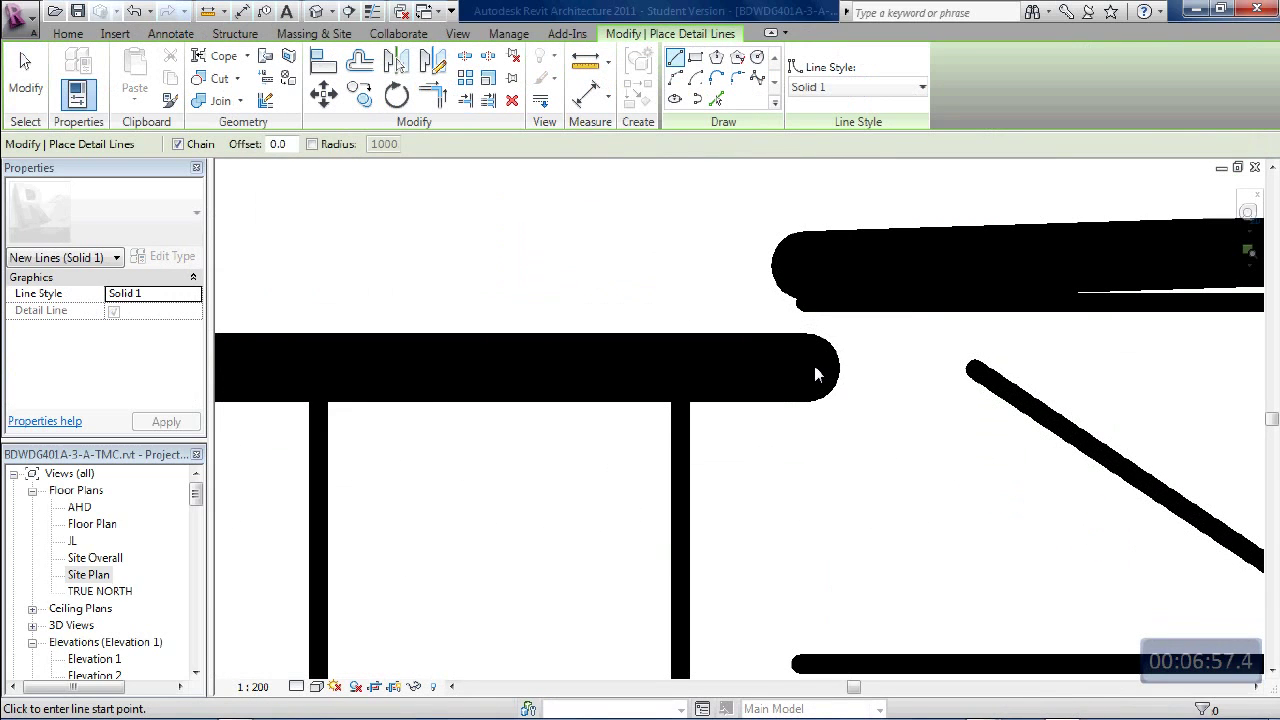
scroll(814, 374, down, 4)
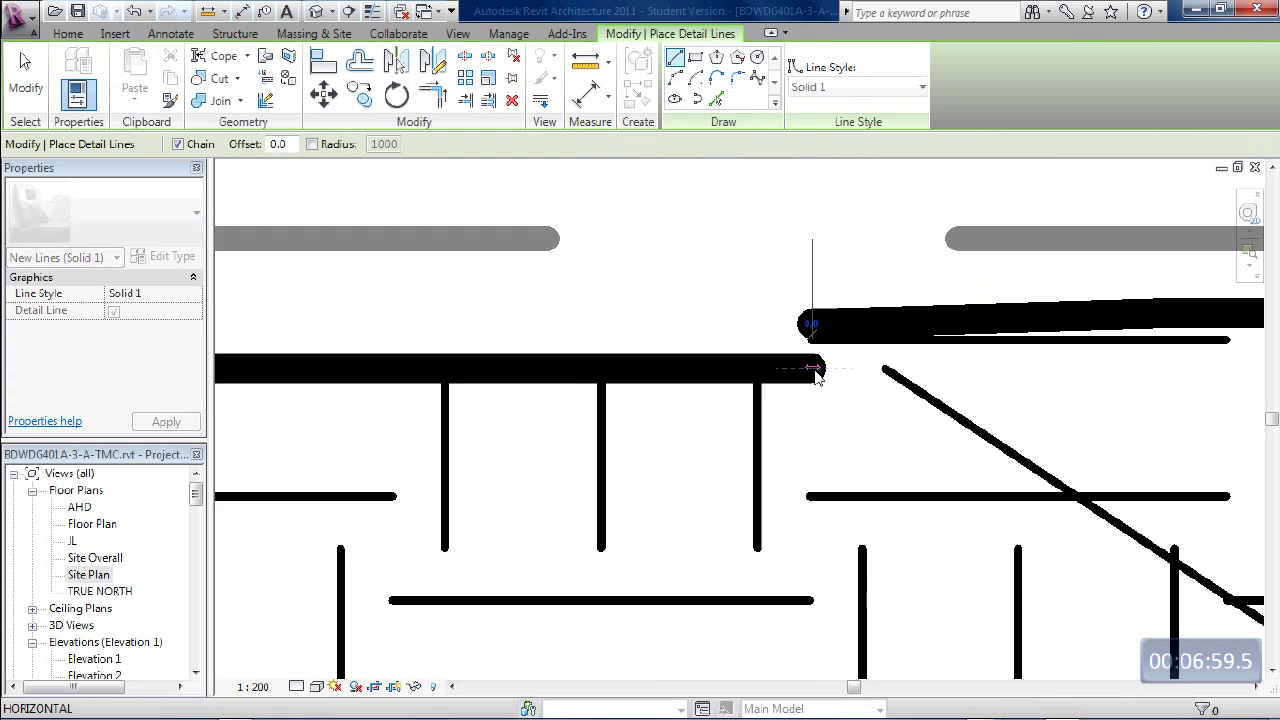
click(814, 370)
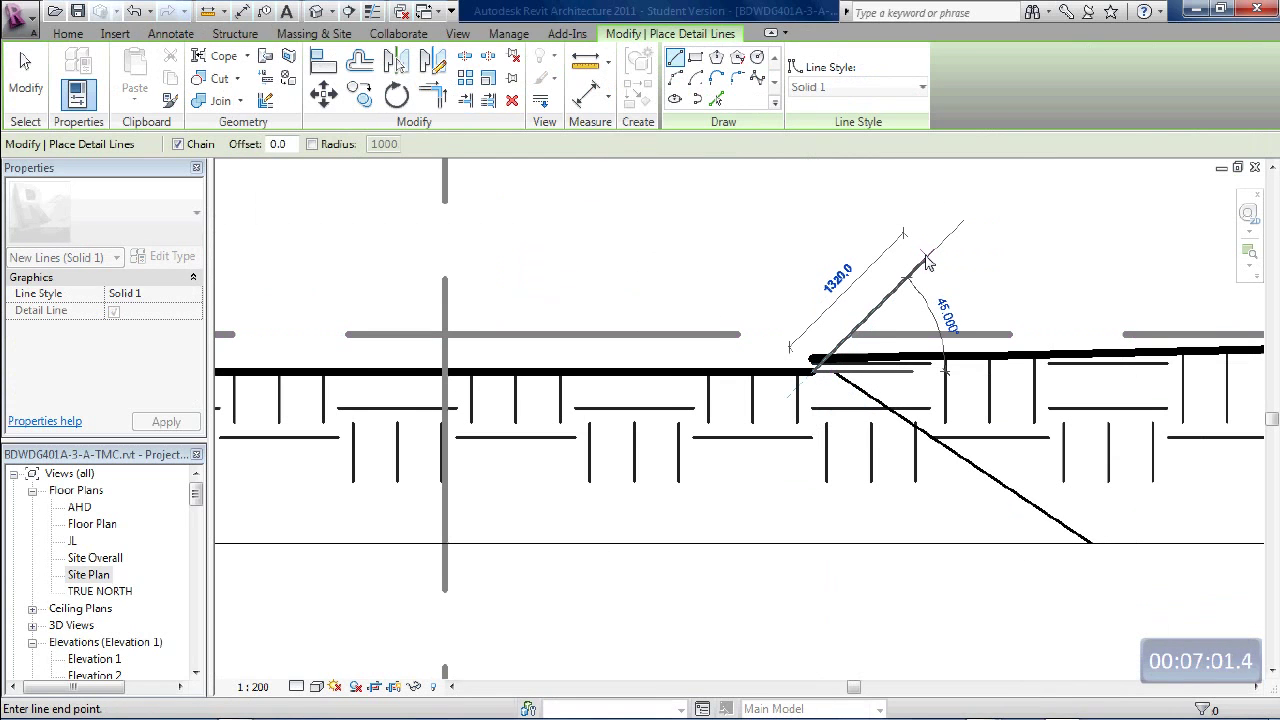
click(913, 272)
key(Escape)
key(Escape)
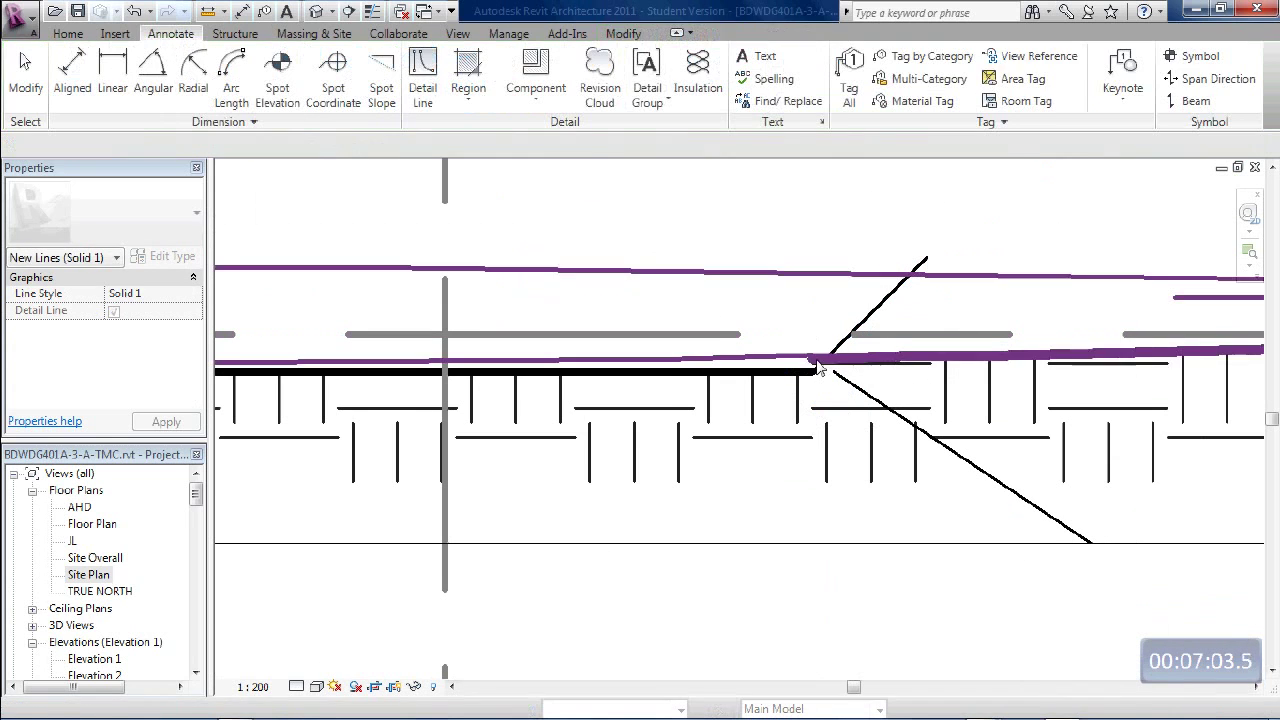
scroll(822, 368, up, 4)
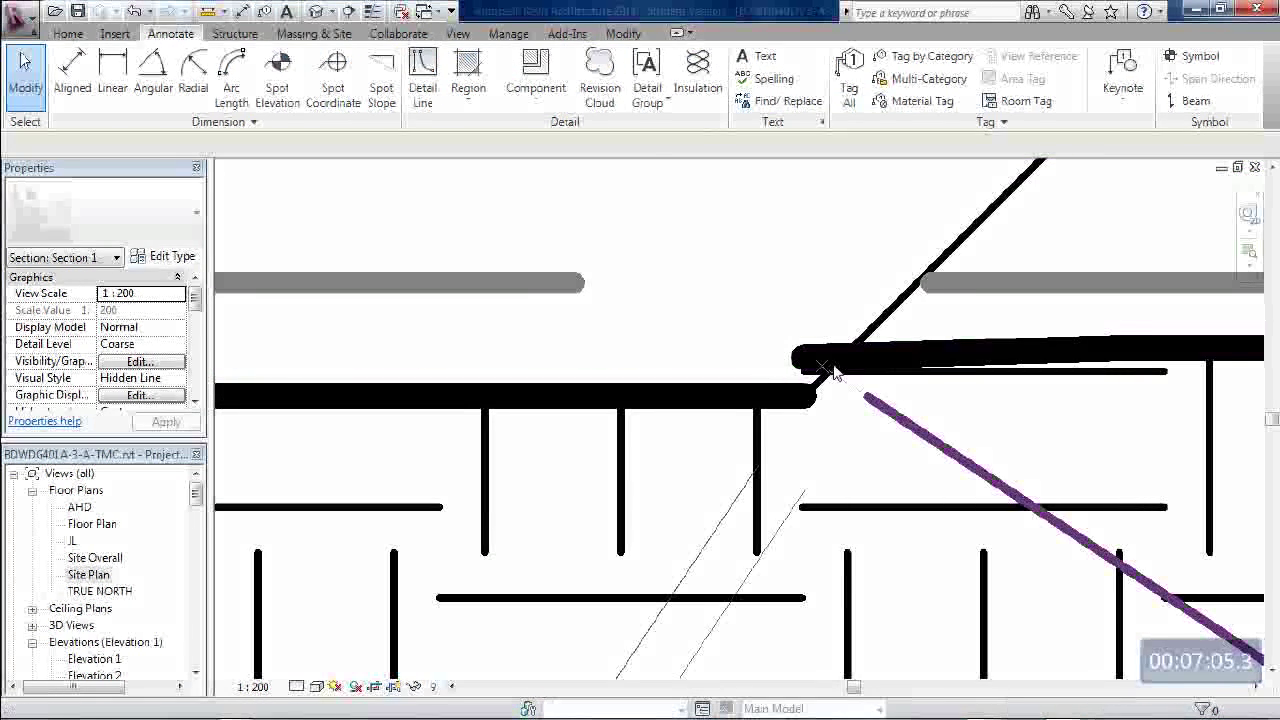
- Draw a vertical reference plane up from the batter-line and wall-end intersection
key(r)
key(p)
scroll(840, 365, up, 3)
click(855, 358)
scroll(855, 358, down, 5)
click(856, 284)
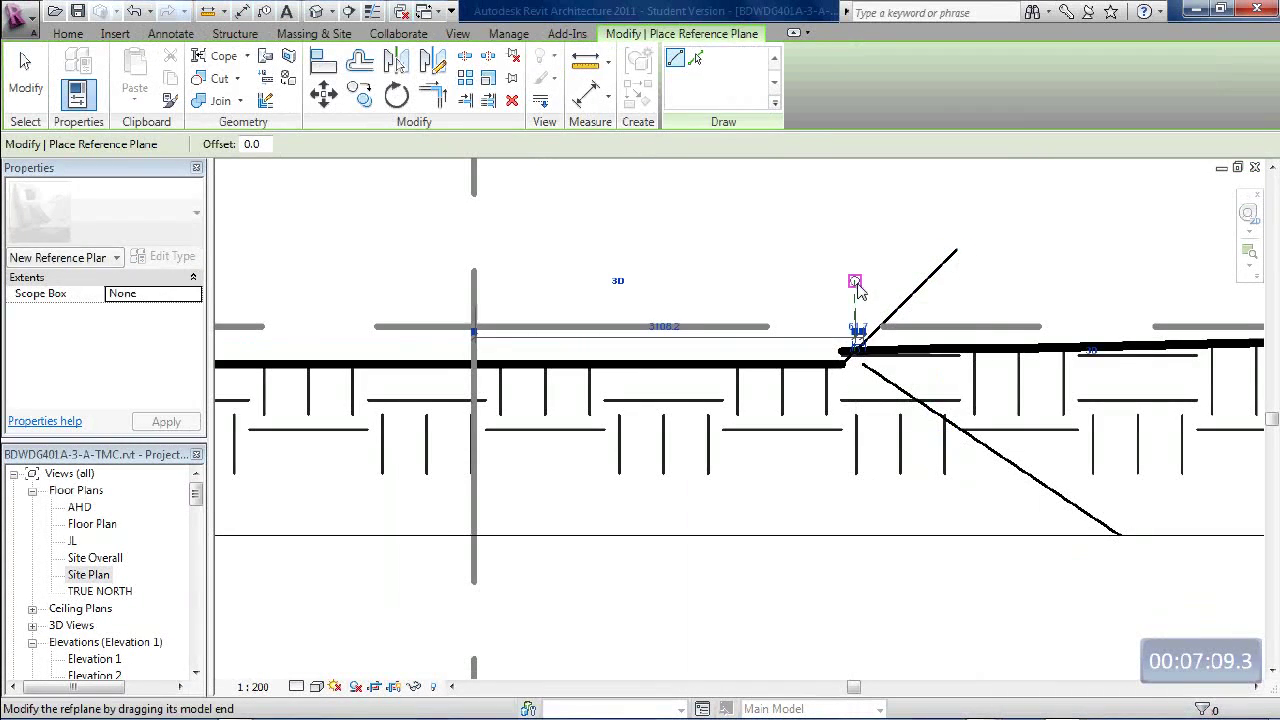
key(Escape)
key(Escape)
scroll(870, 357, up, 1)
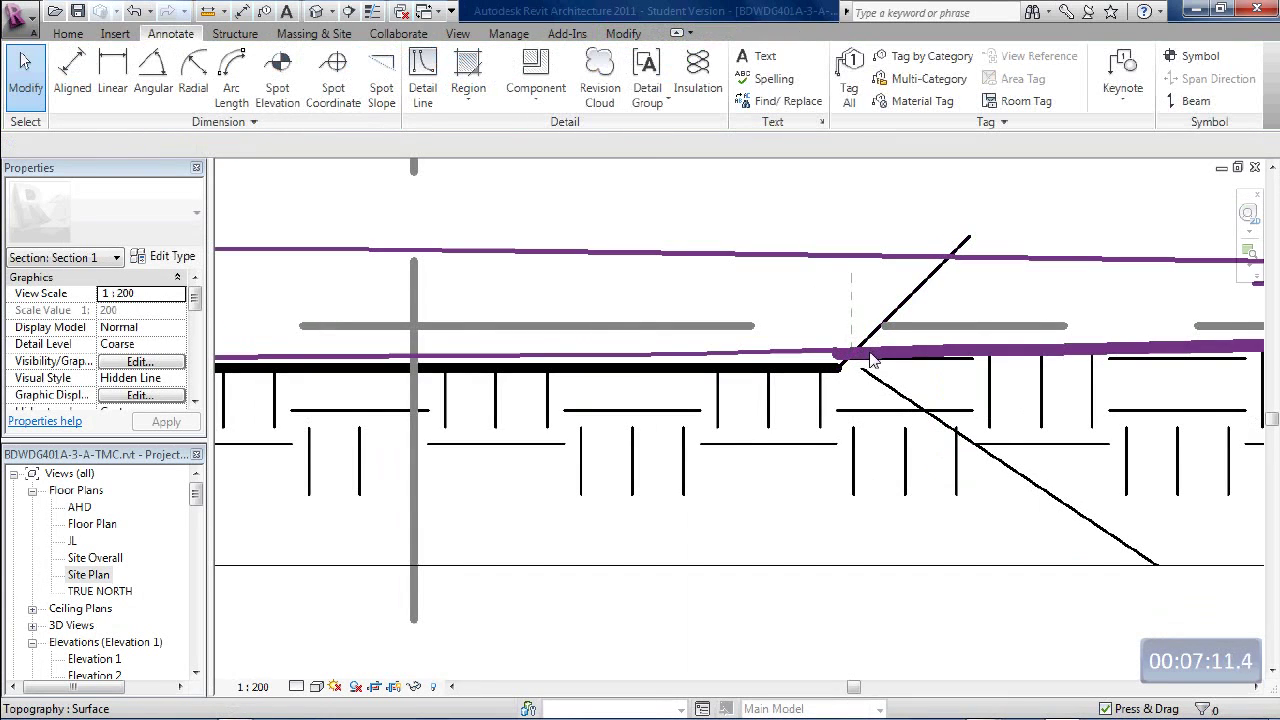
scroll(870, 357, up, 4)
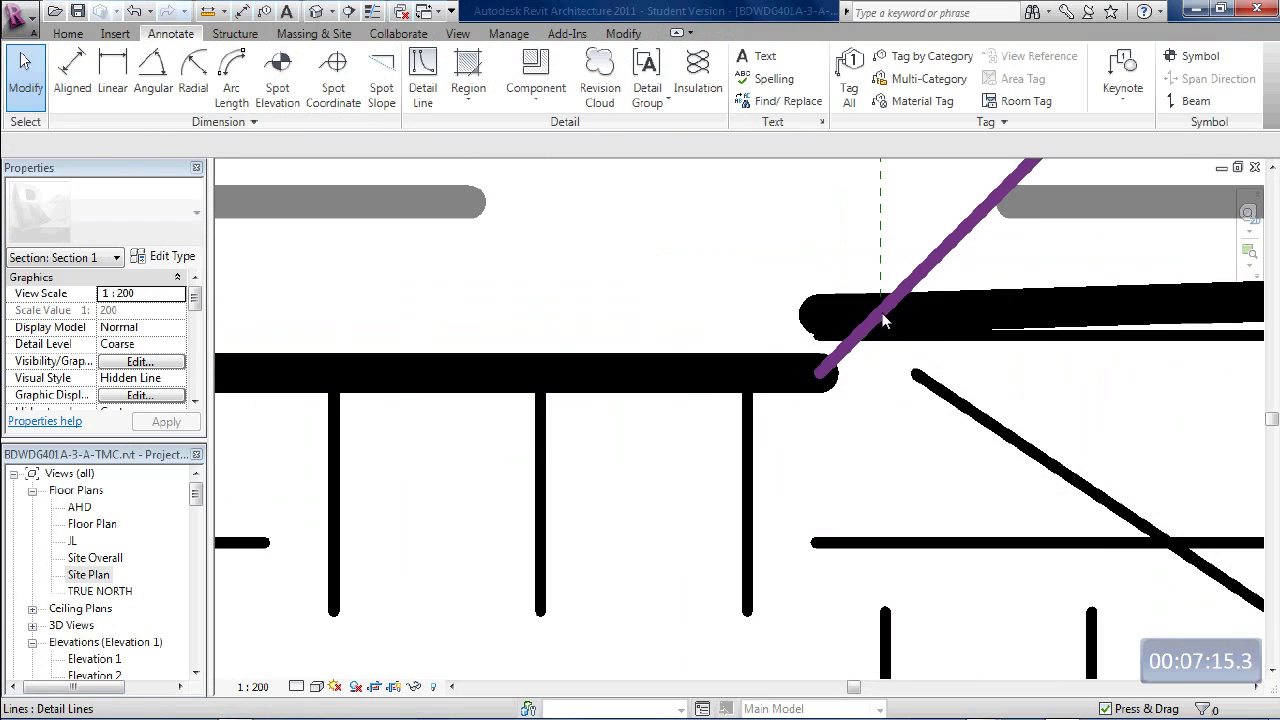
scroll(942, 318, down, 3)
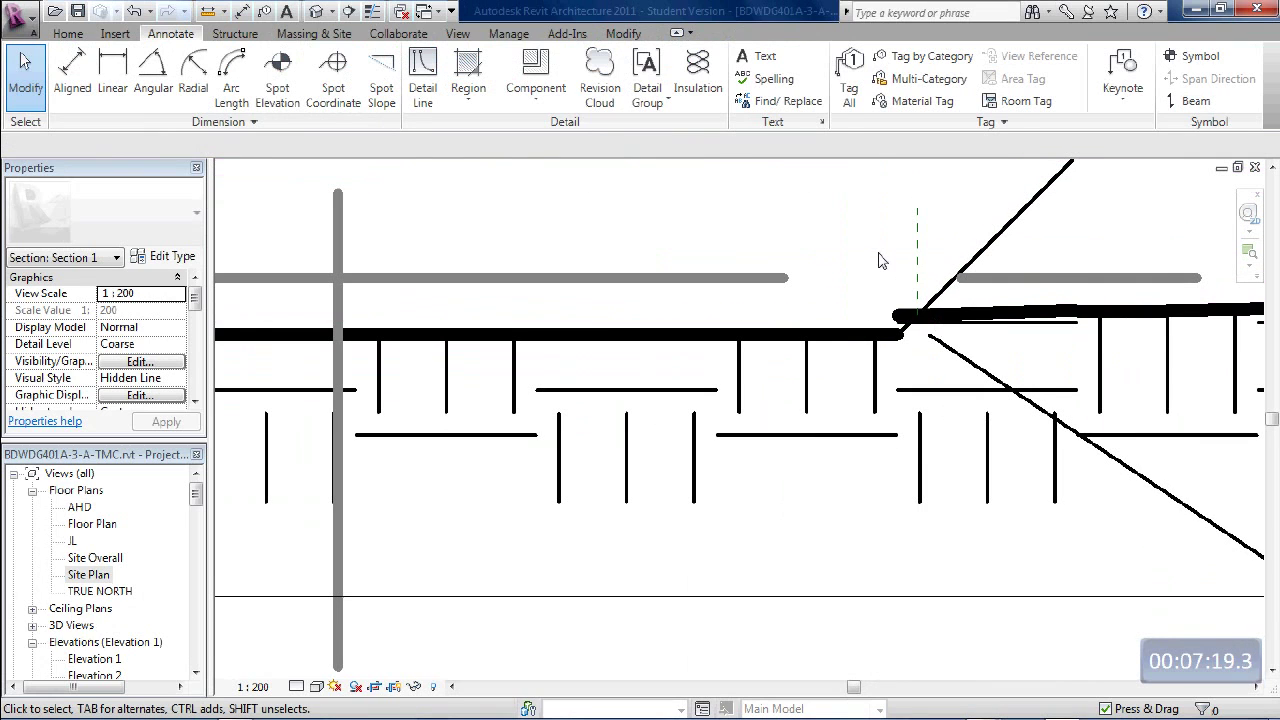
scroll(879, 260, down, 4)
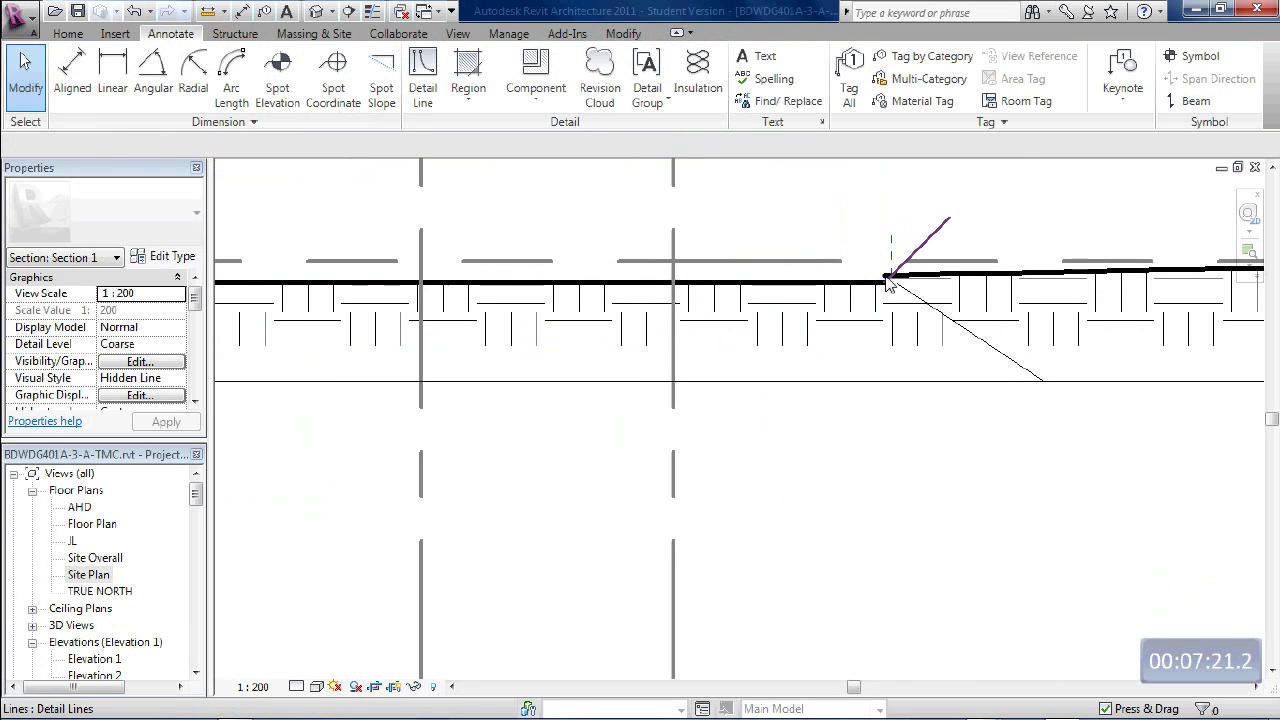
- Review Section 1, then return to the Site Plan floor plan to see its reference plane
scroll(858, 242, down, 4)
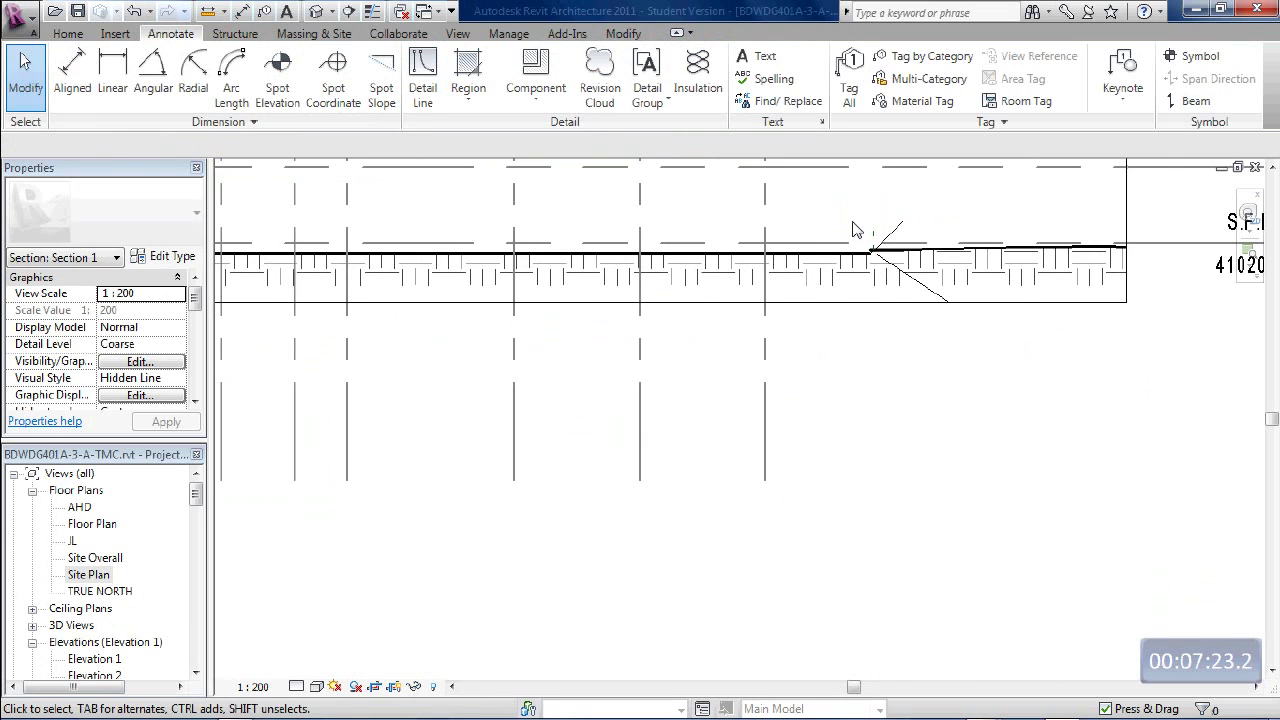
middle_drag(854, 229, 1068, 274)
scroll(1078, 274, down, 4)
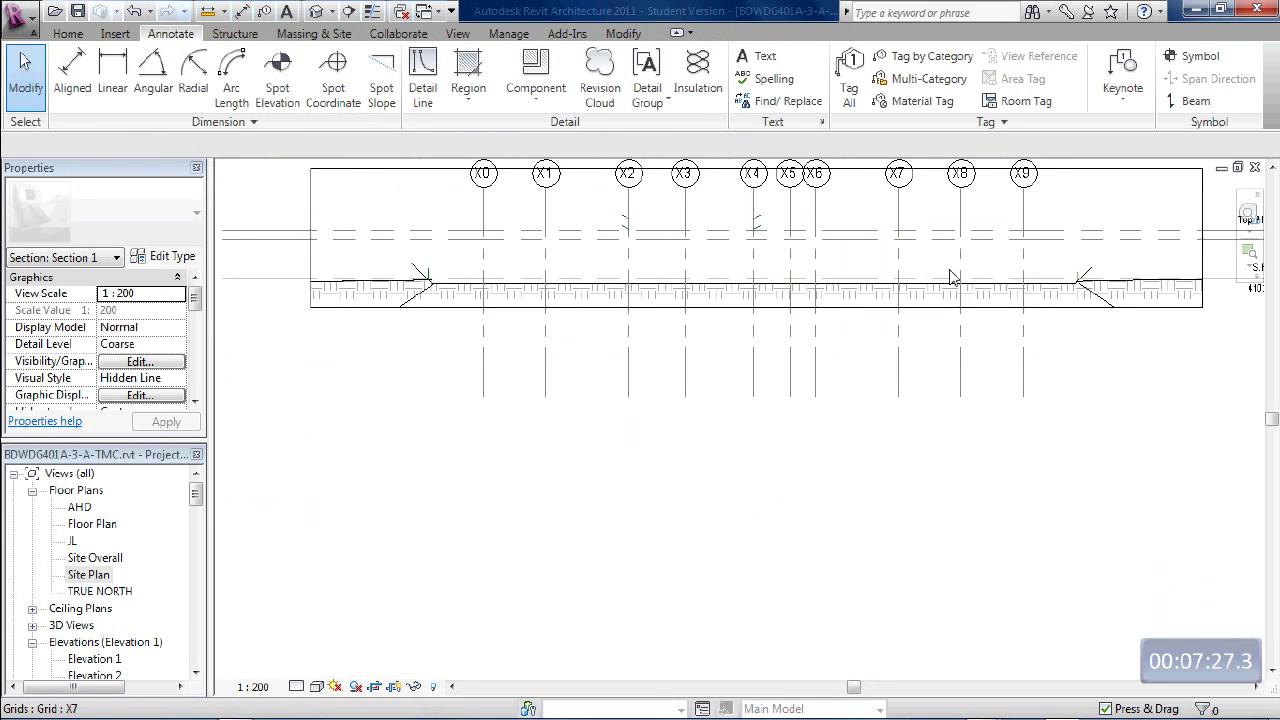
scroll(1080, 282, up, 5)
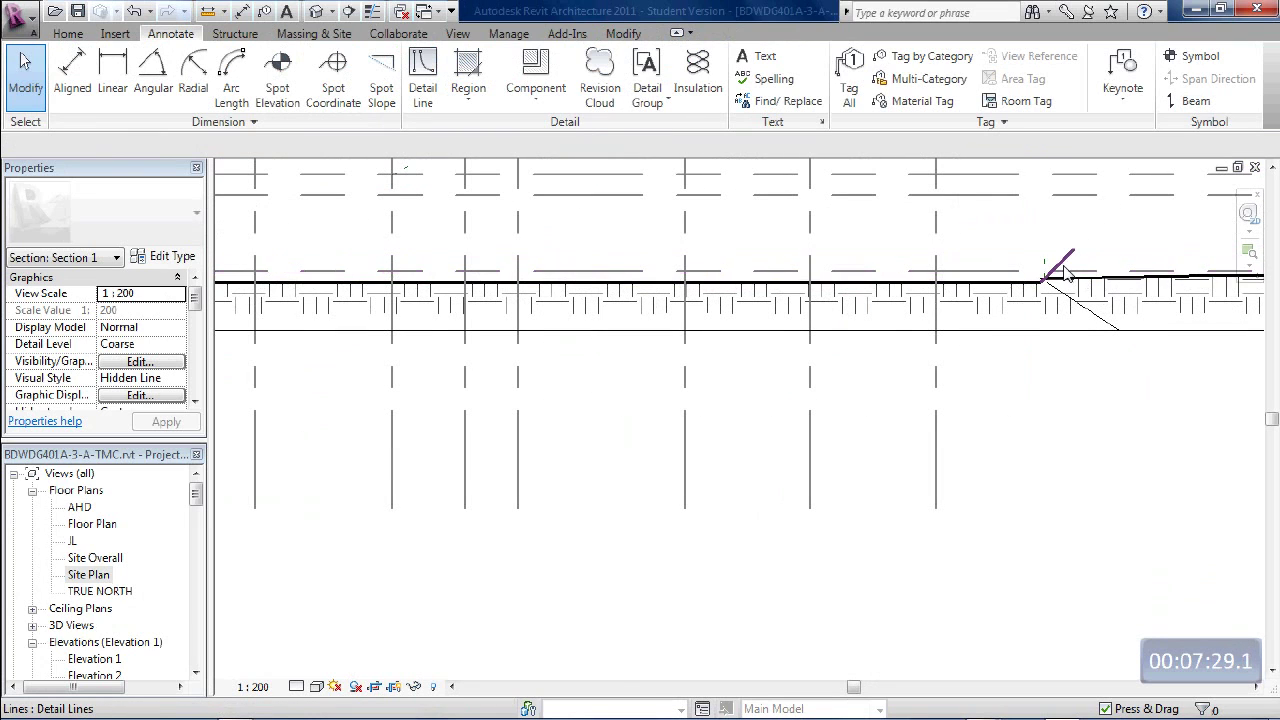
scroll(1066, 274, up, 1)
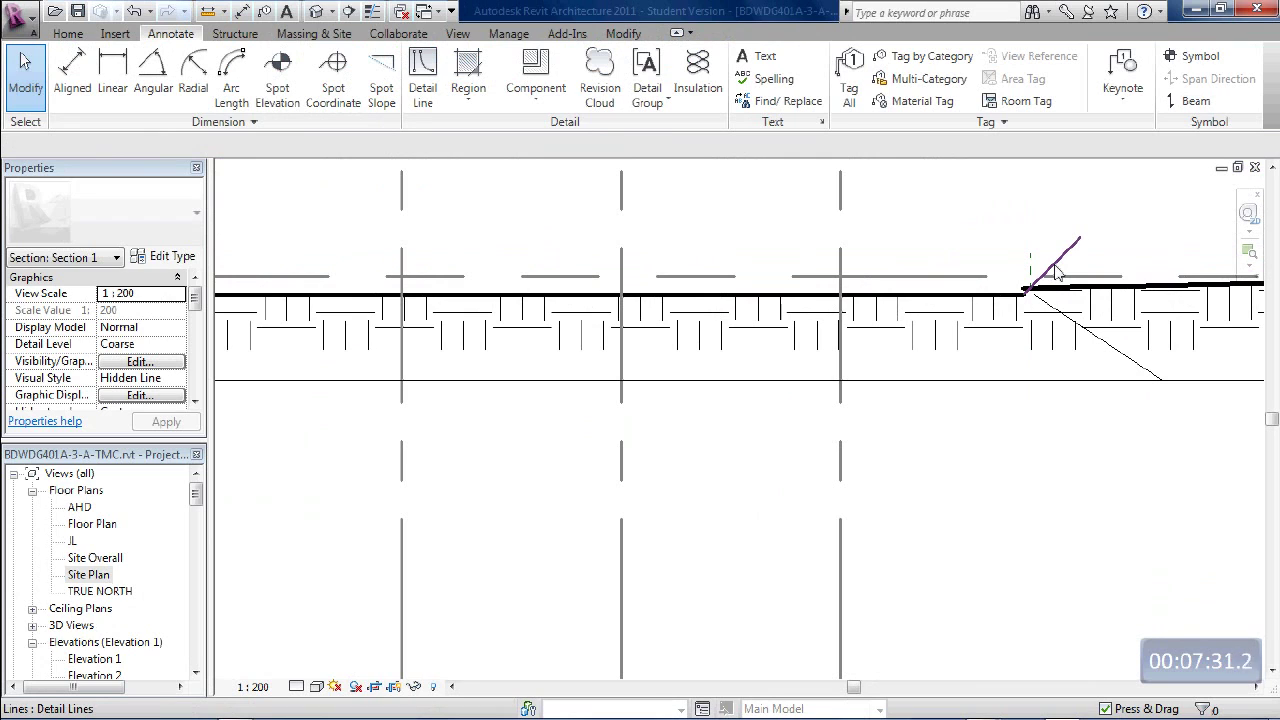
scroll(1055, 272, down, 6)
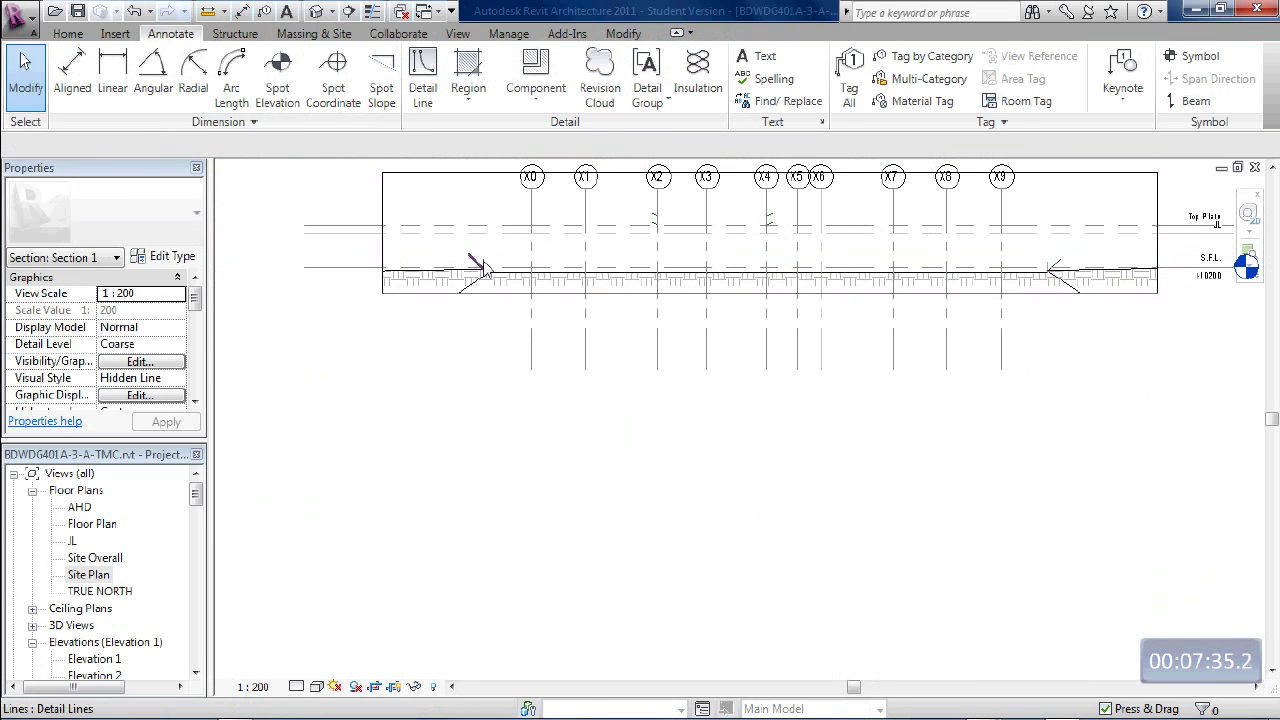
scroll(468, 268, up, 2)
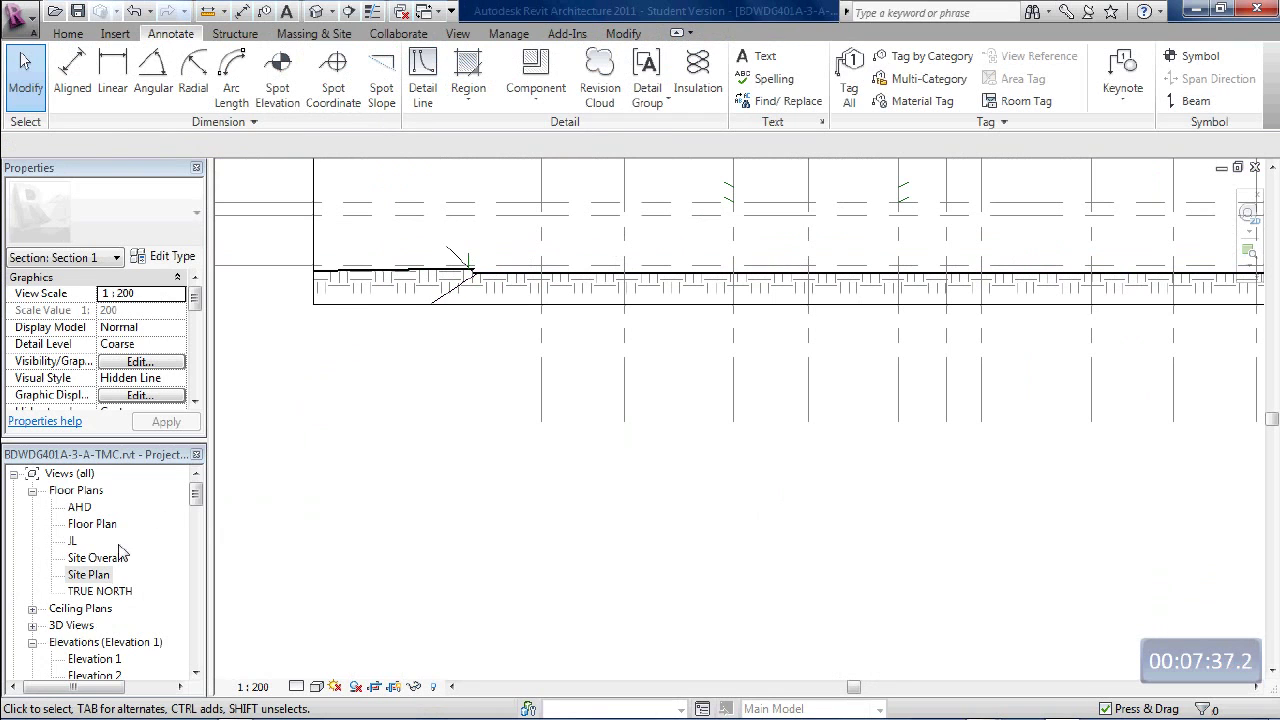
double_click(99, 581)
scroll(502, 295, up, 4)
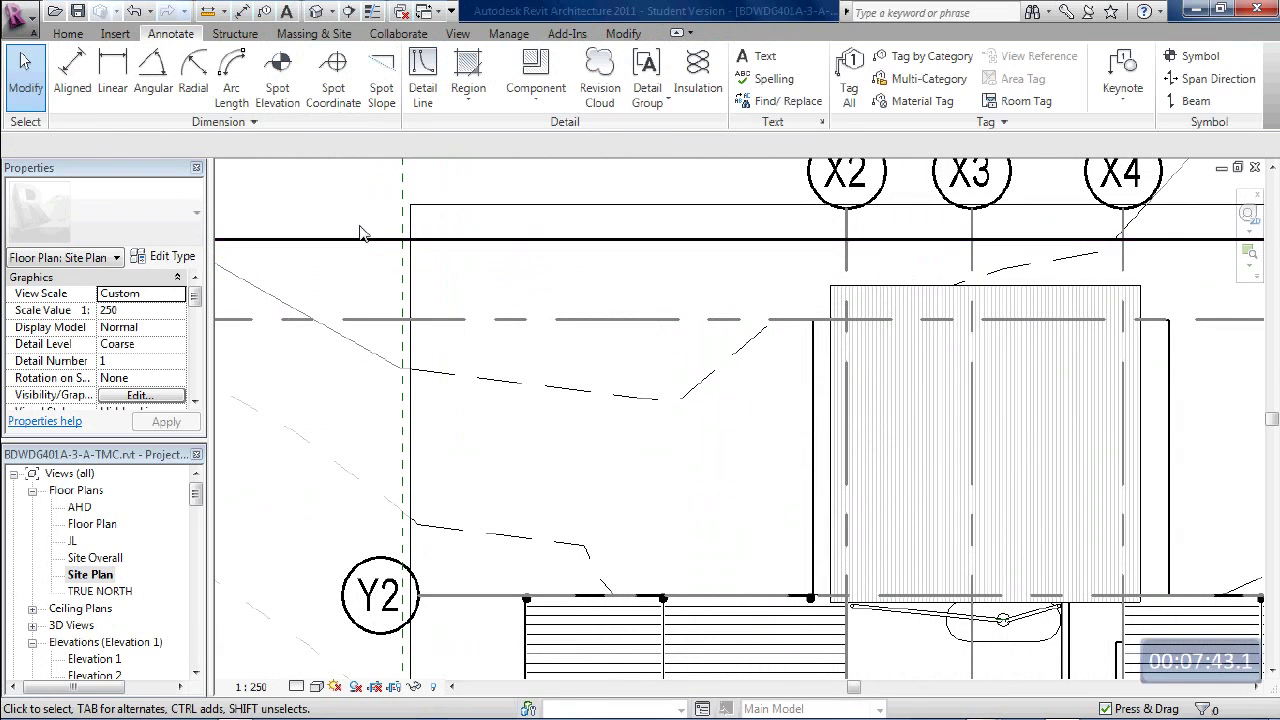
scroll(408, 245, up, 3)
scroll(416, 242, down, 1)
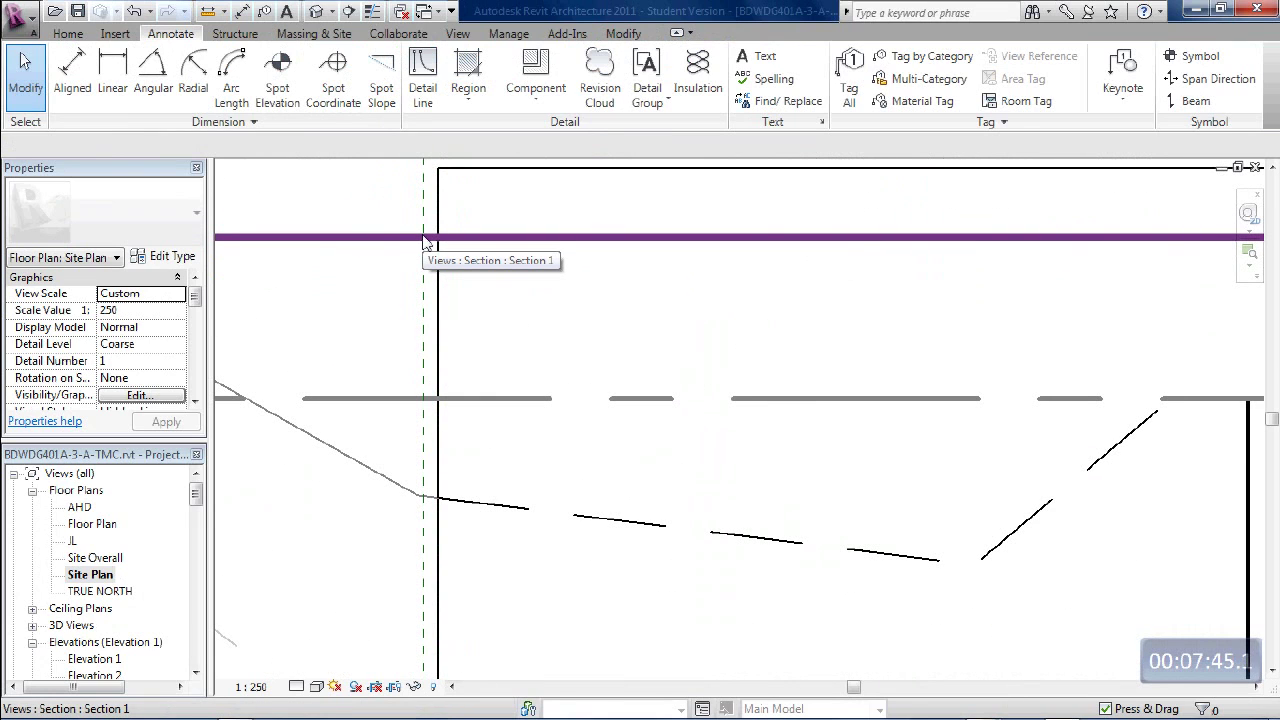
scroll(423, 240, down, 3)
scroll(418, 290, down, 2)
scroll(400, 538, up, 3)
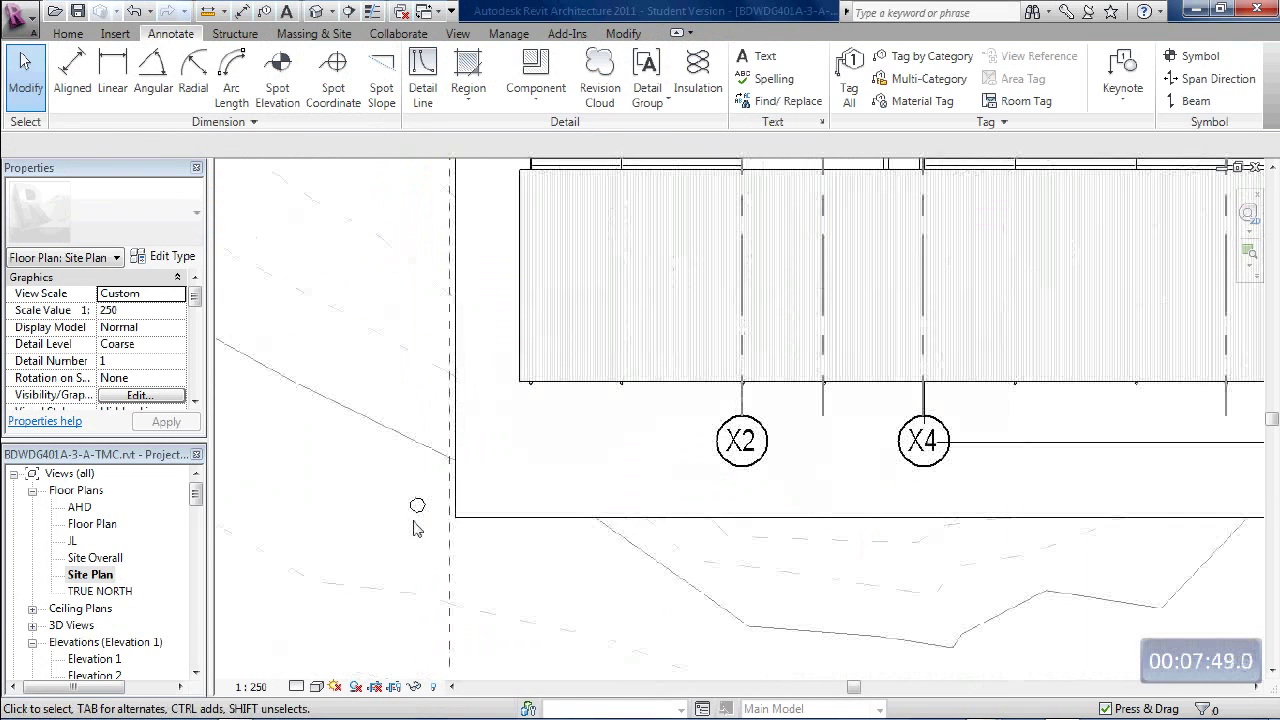
- Copy the small circle mark from its centre toward the building corner at grid X9
click(417, 514)
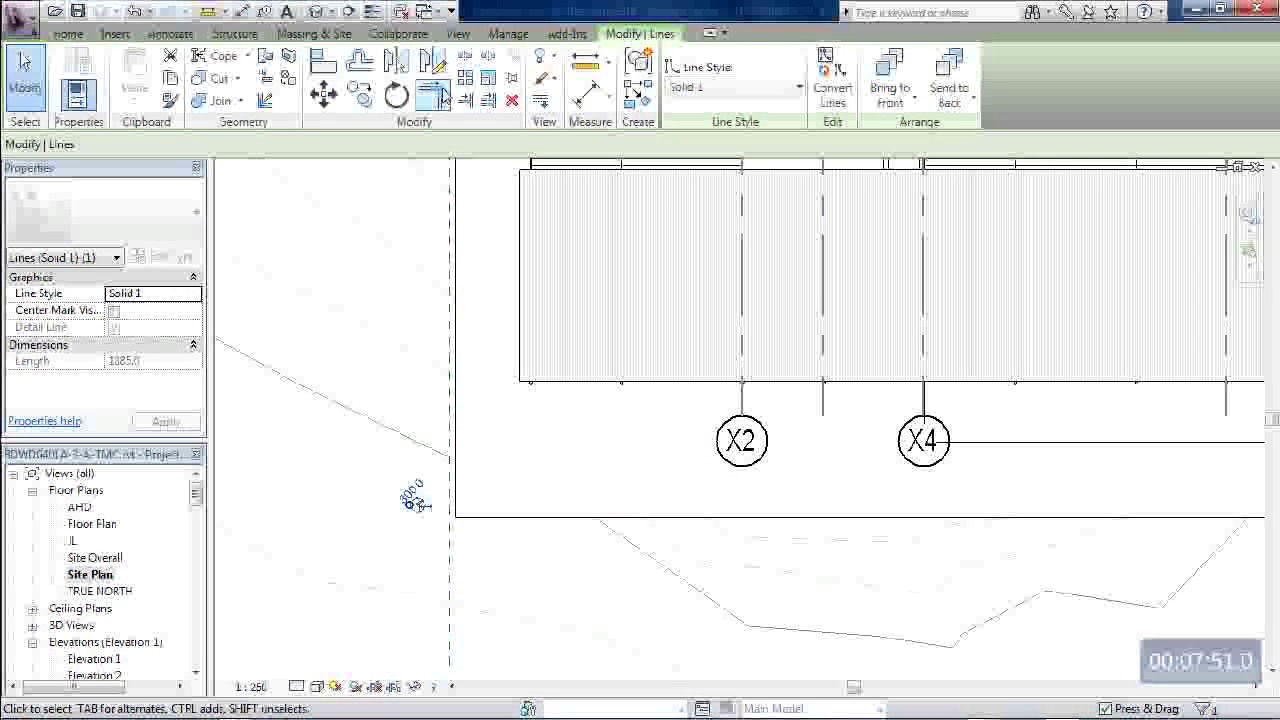
click(361, 96)
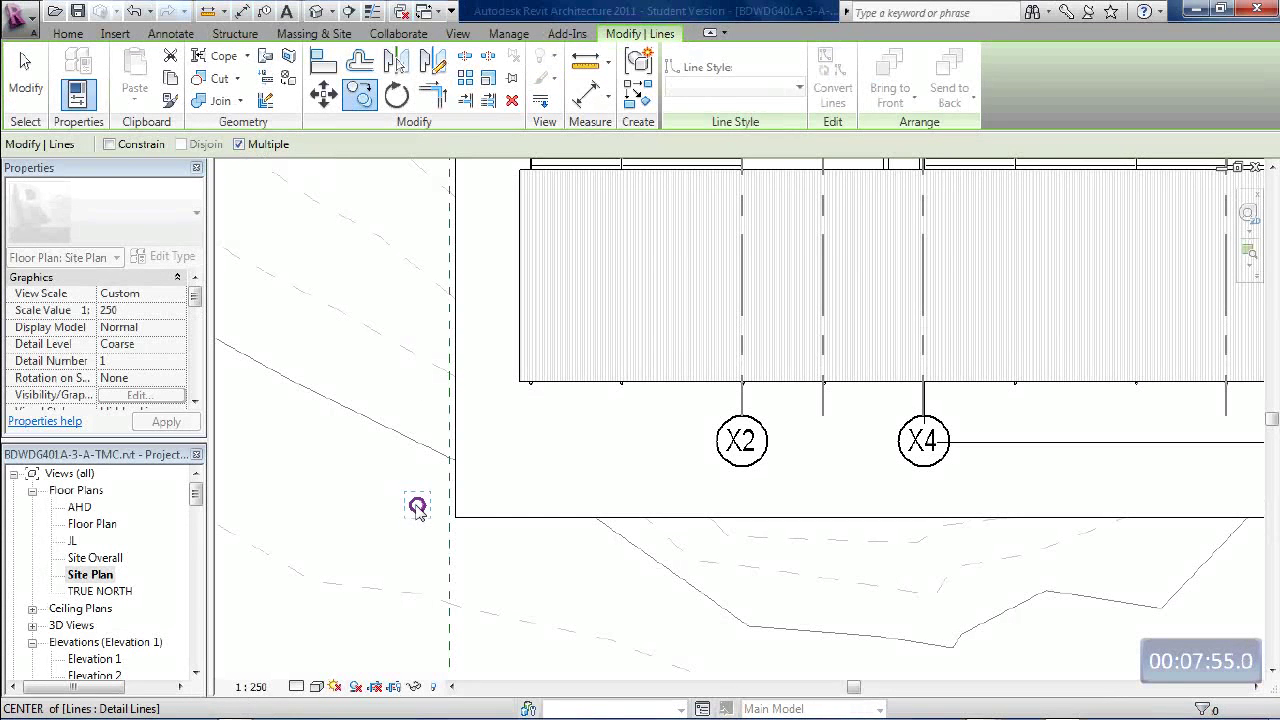
scroll(418, 425, down, 5)
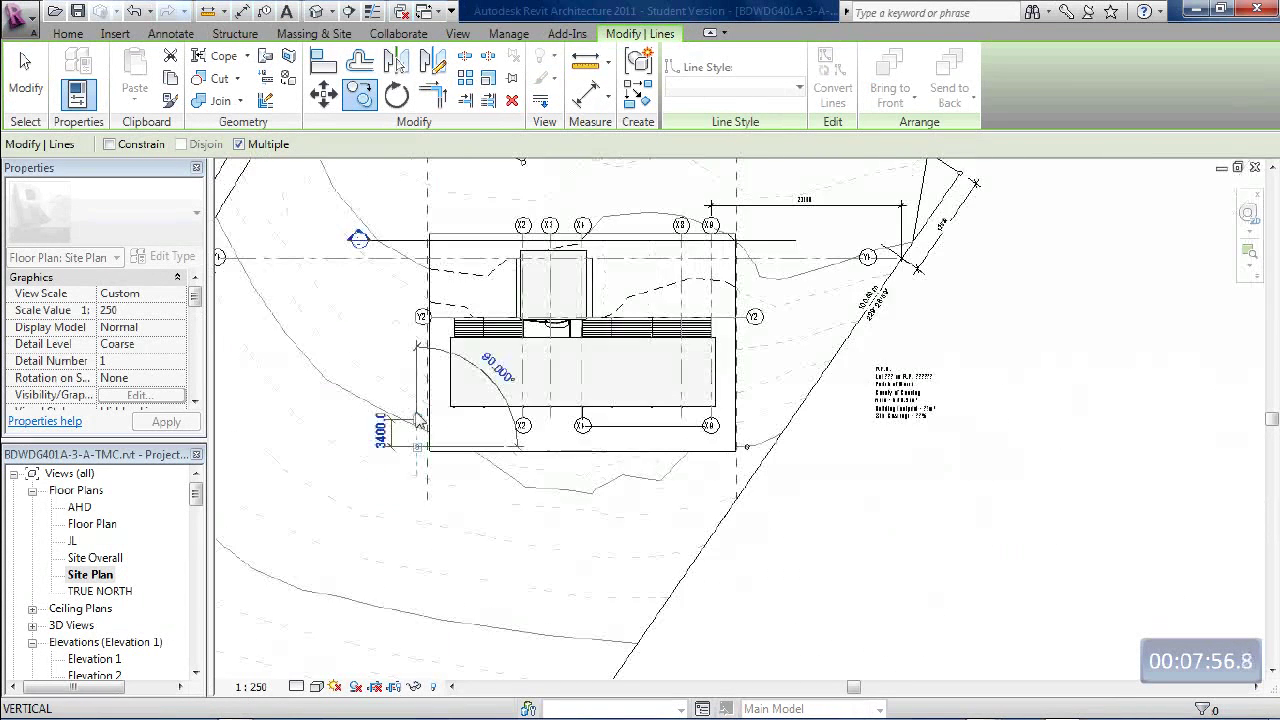
click(482, 380)
scroll(489, 379, up, 4)
scroll(489, 379, up, 6)
scroll(604, 316, down, 6)
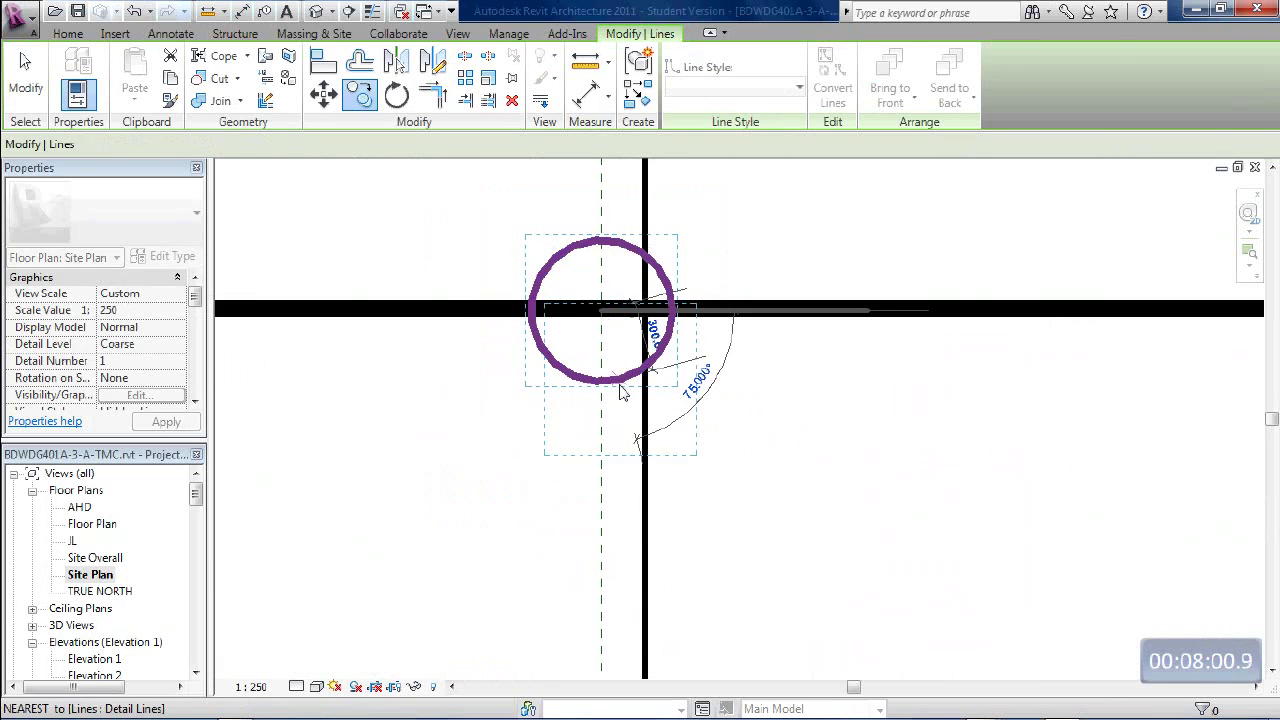
middle_drag(766, 362, 420, 340)
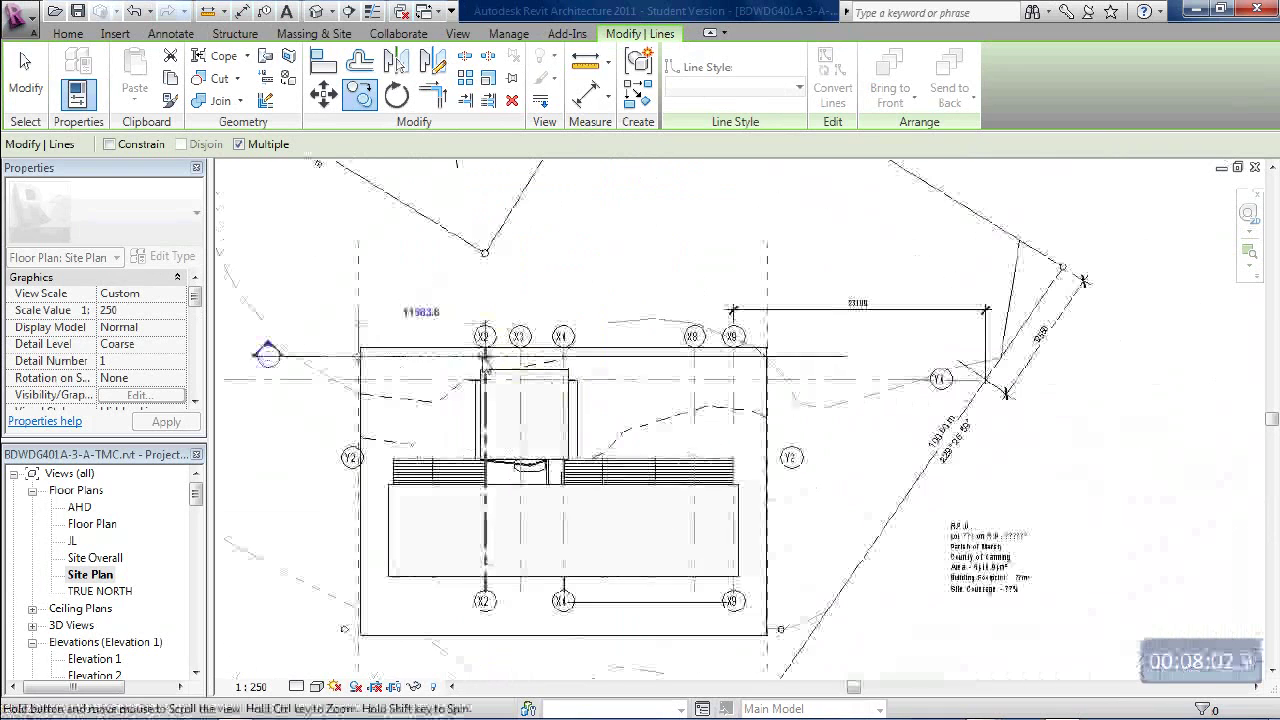
scroll(857, 345, up, 8)
scroll(857, 313, up, 2)
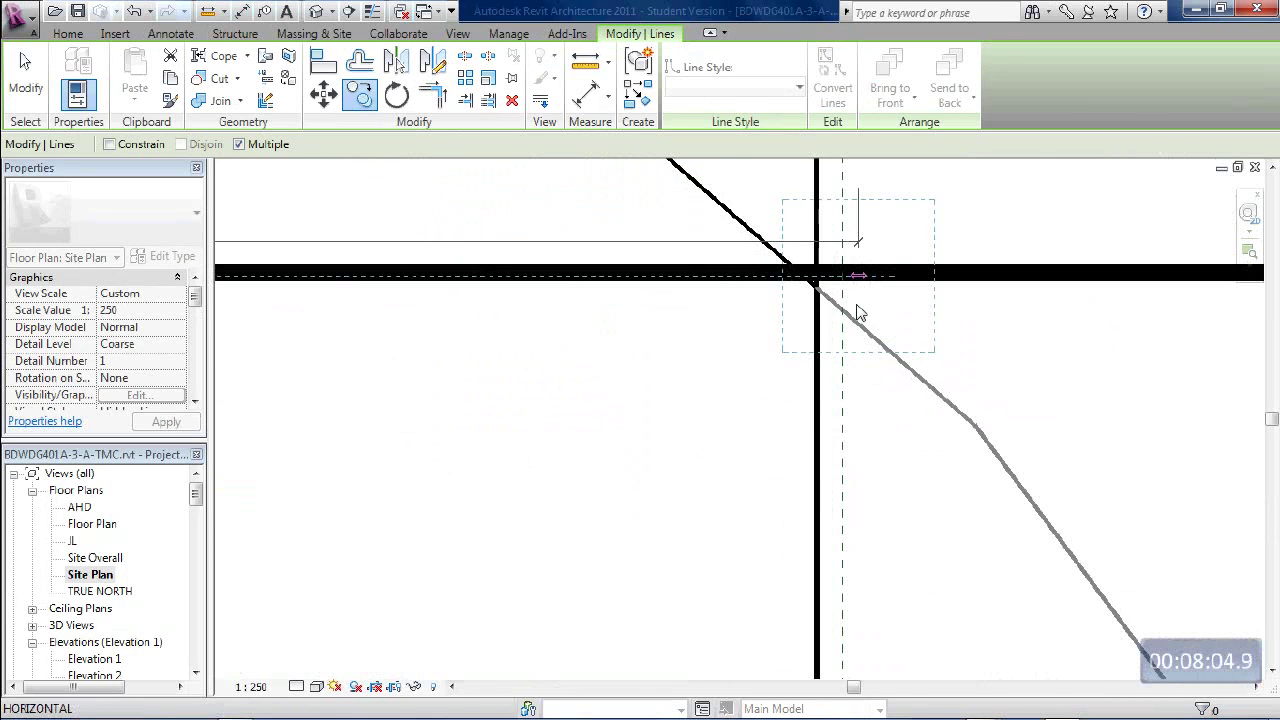
scroll(846, 281, up, 1)
scroll(836, 284, down, 8)
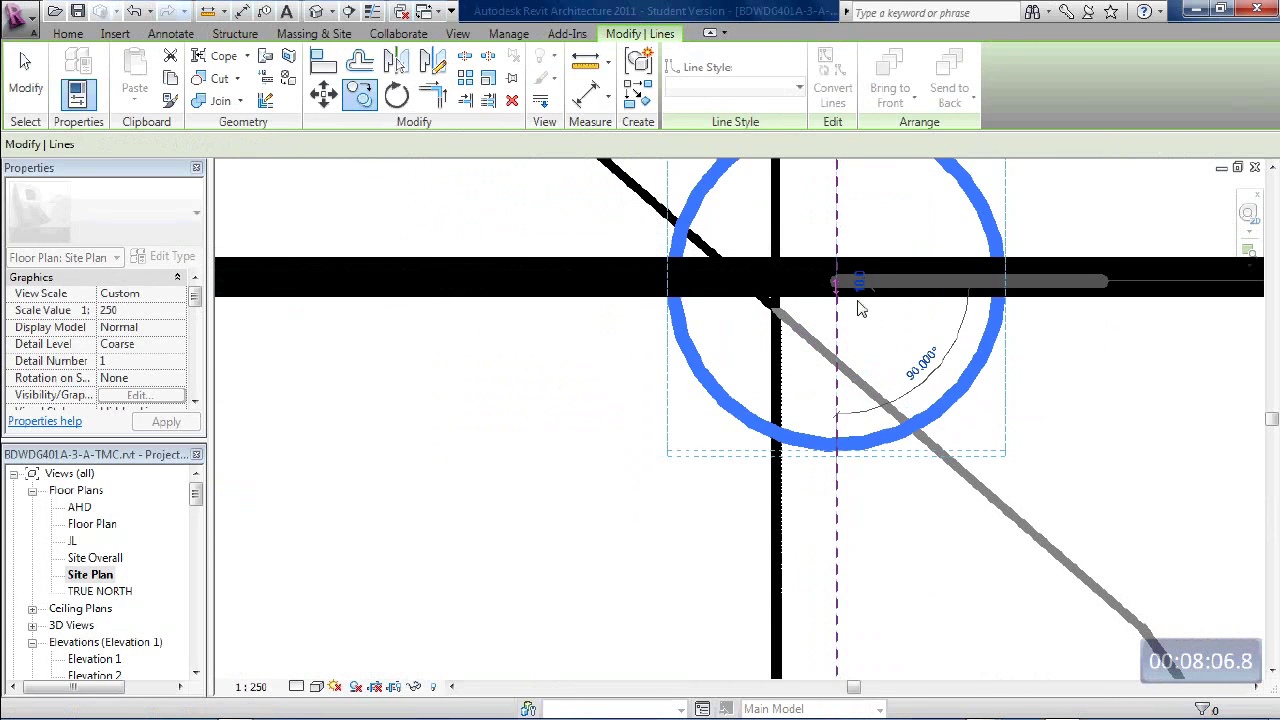